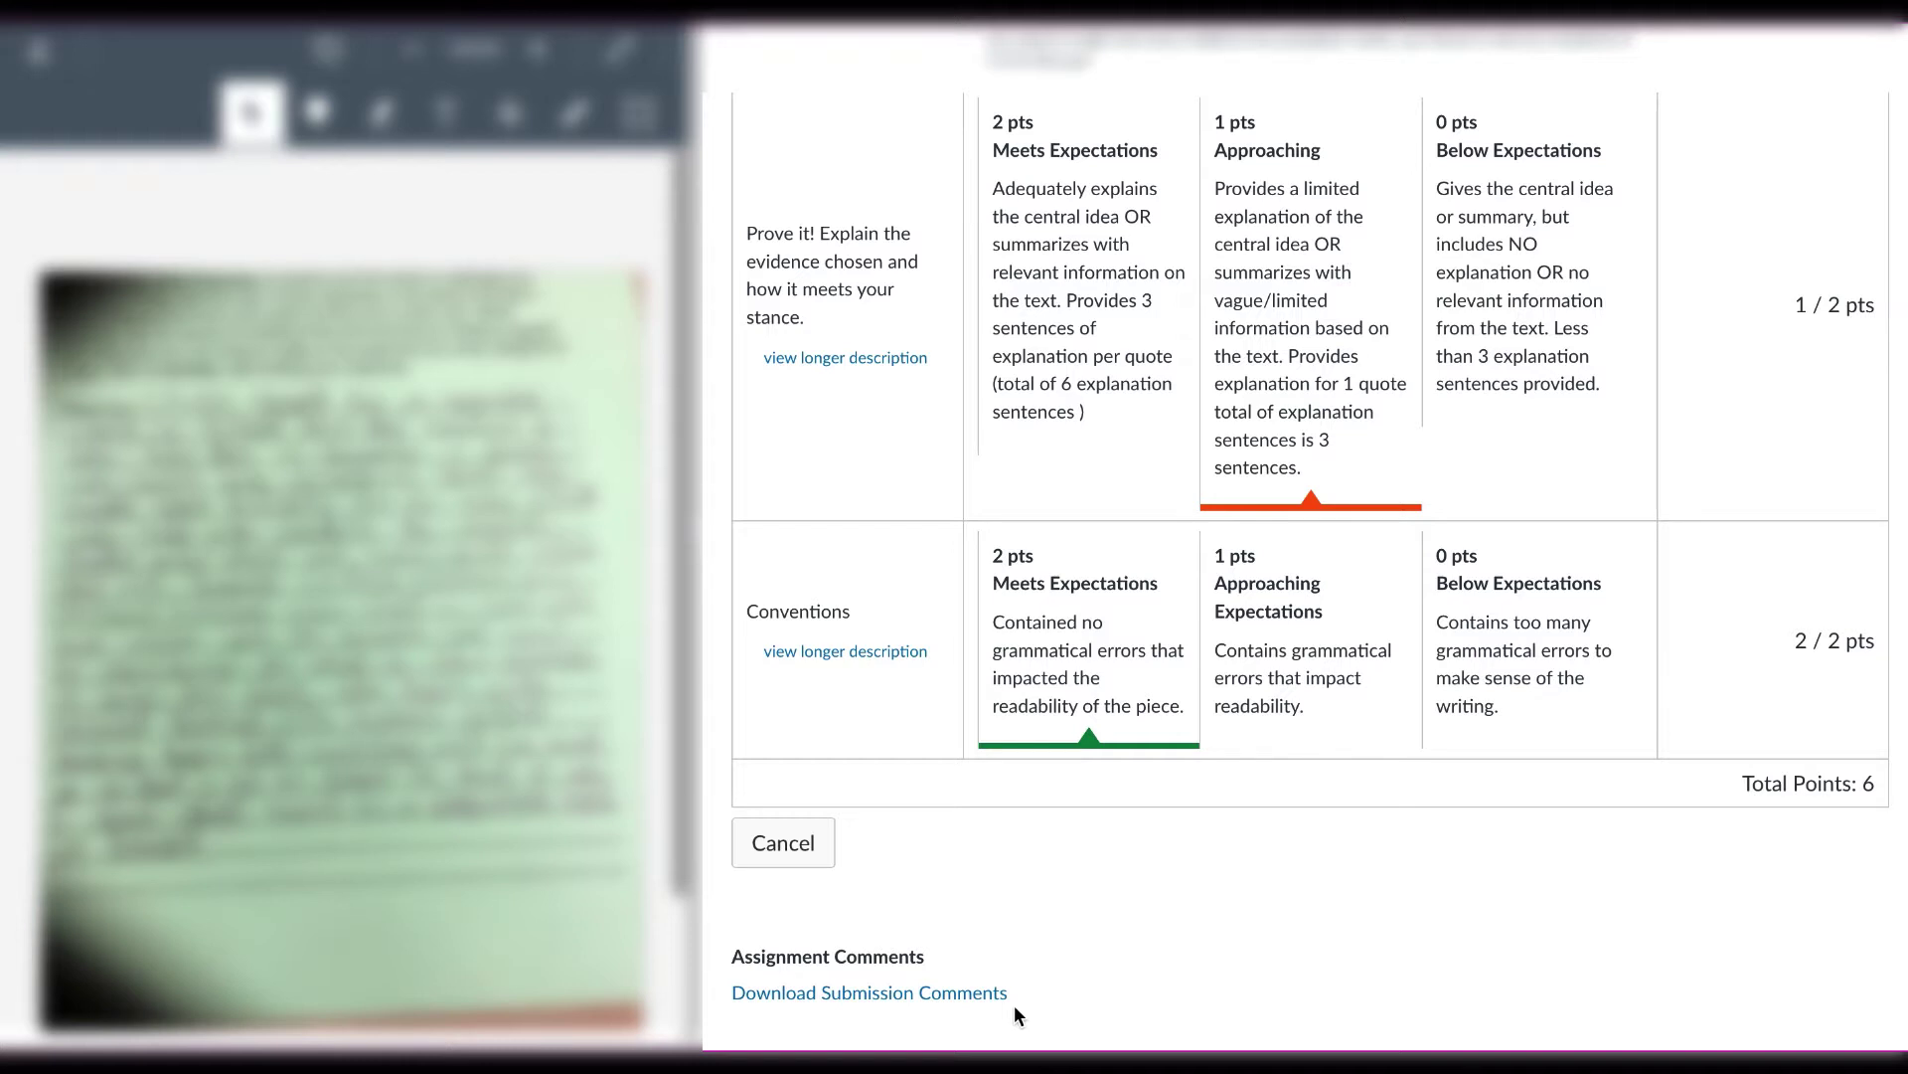
Select the first student's whole graded rubric in SpeedGrader, down to the 6-point total
drag(1011, 1002, 843, 318)
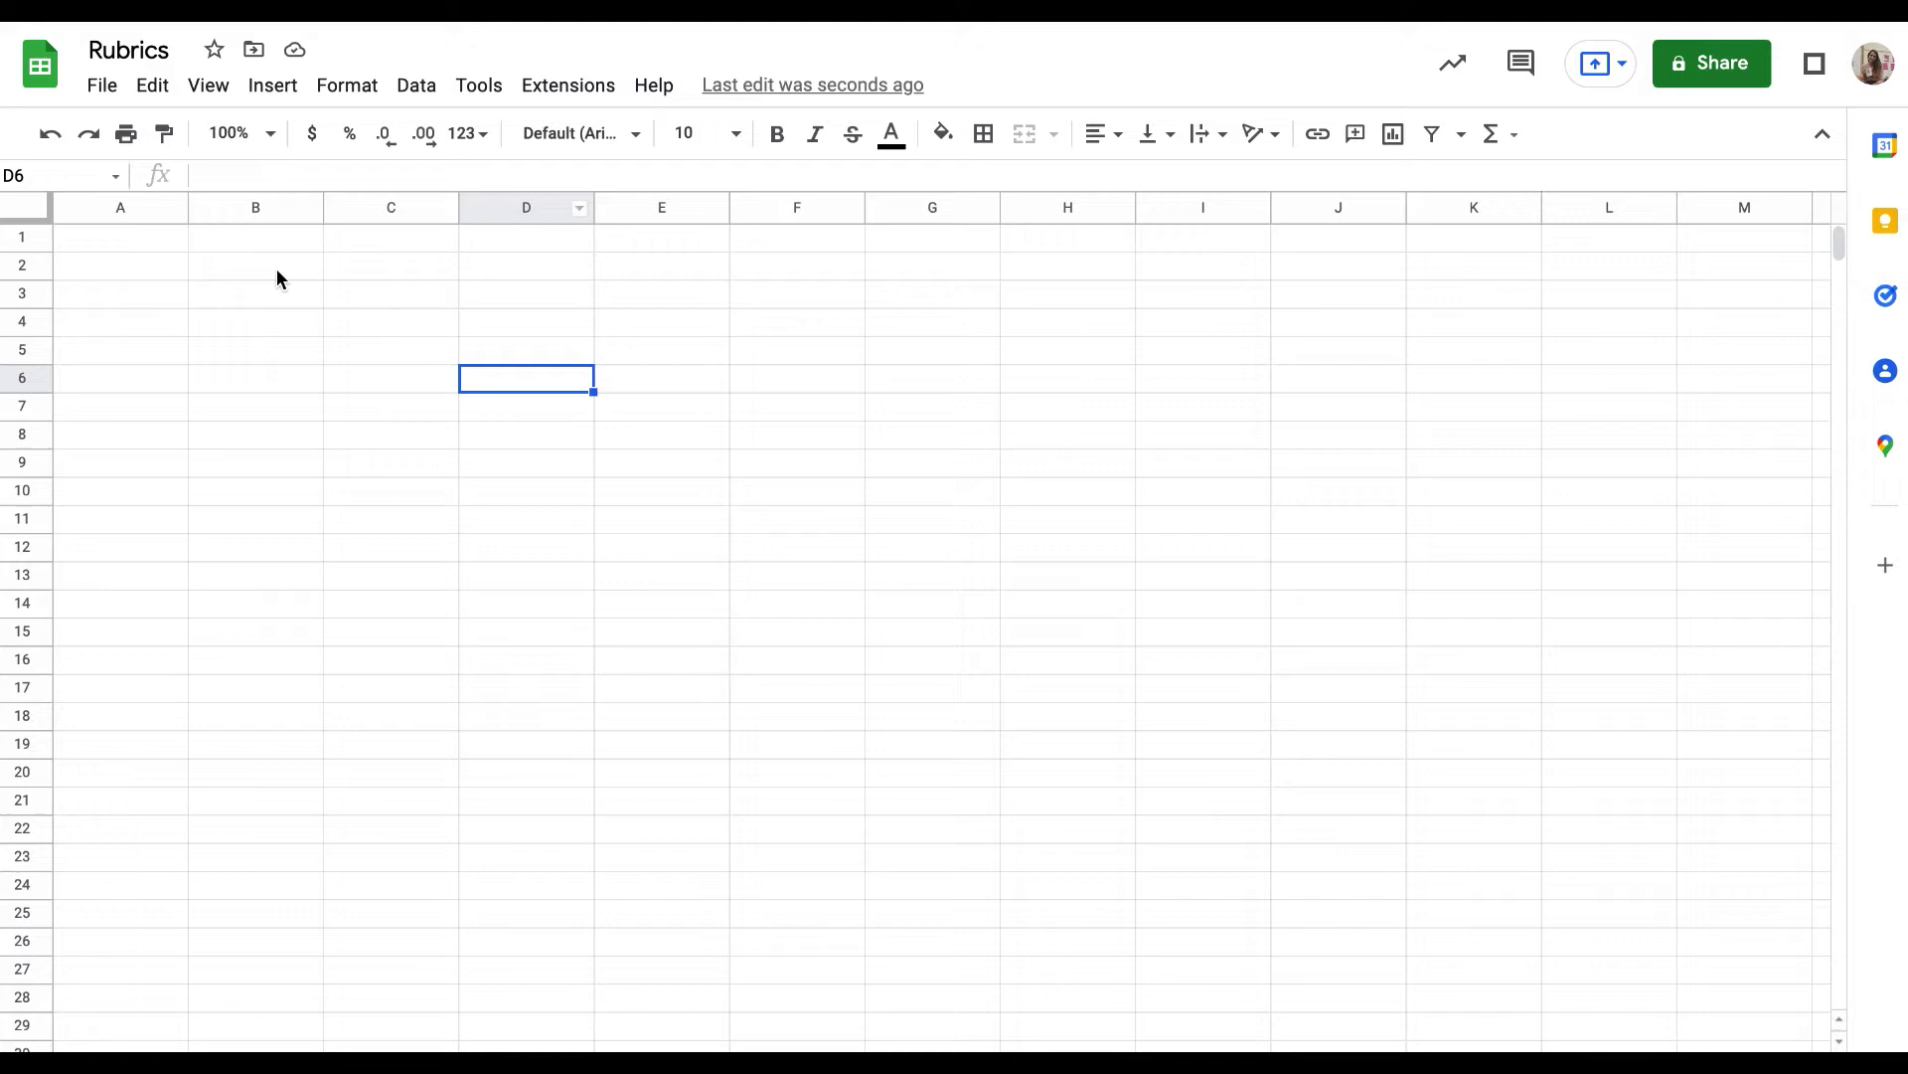
Paste the copied rubric at cell A2 of the Rubrics sheet and select rating-description column B
click(142, 264)
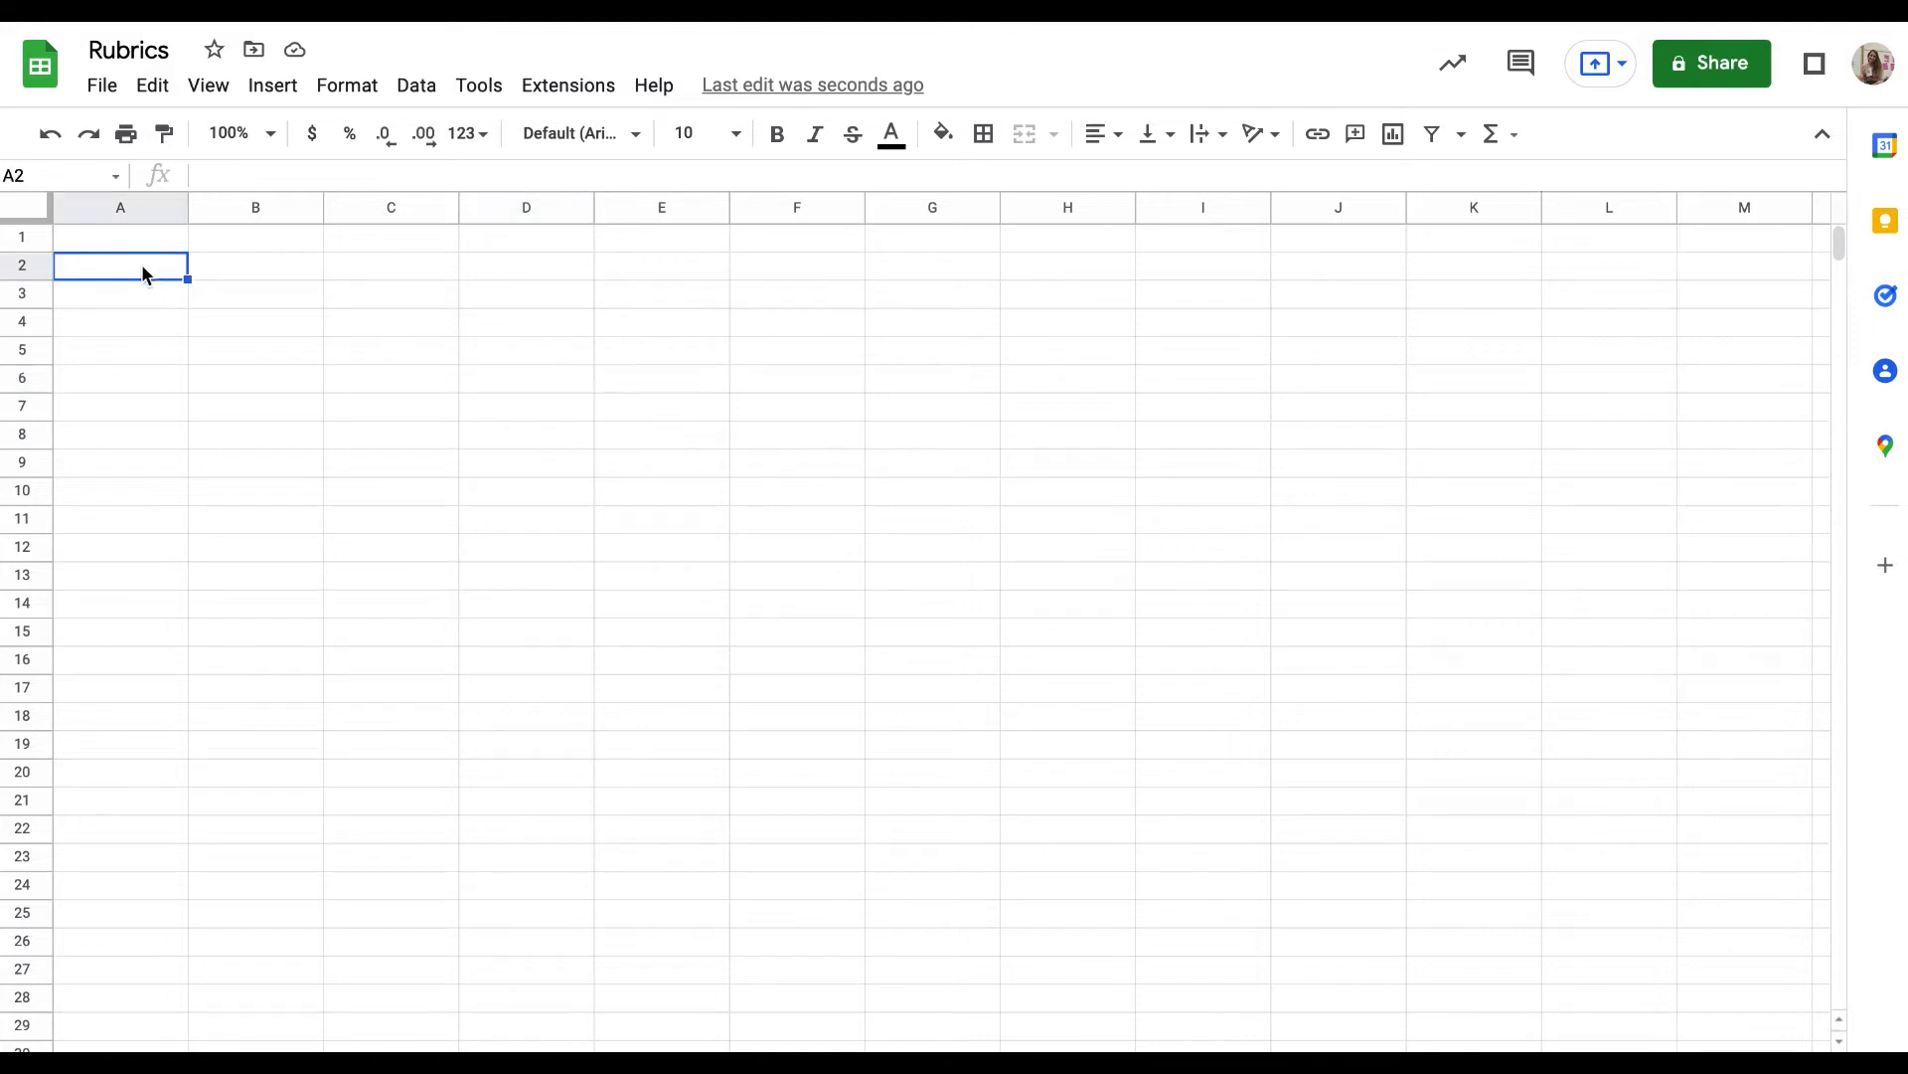
key(ctrl+v)
click(236, 207)
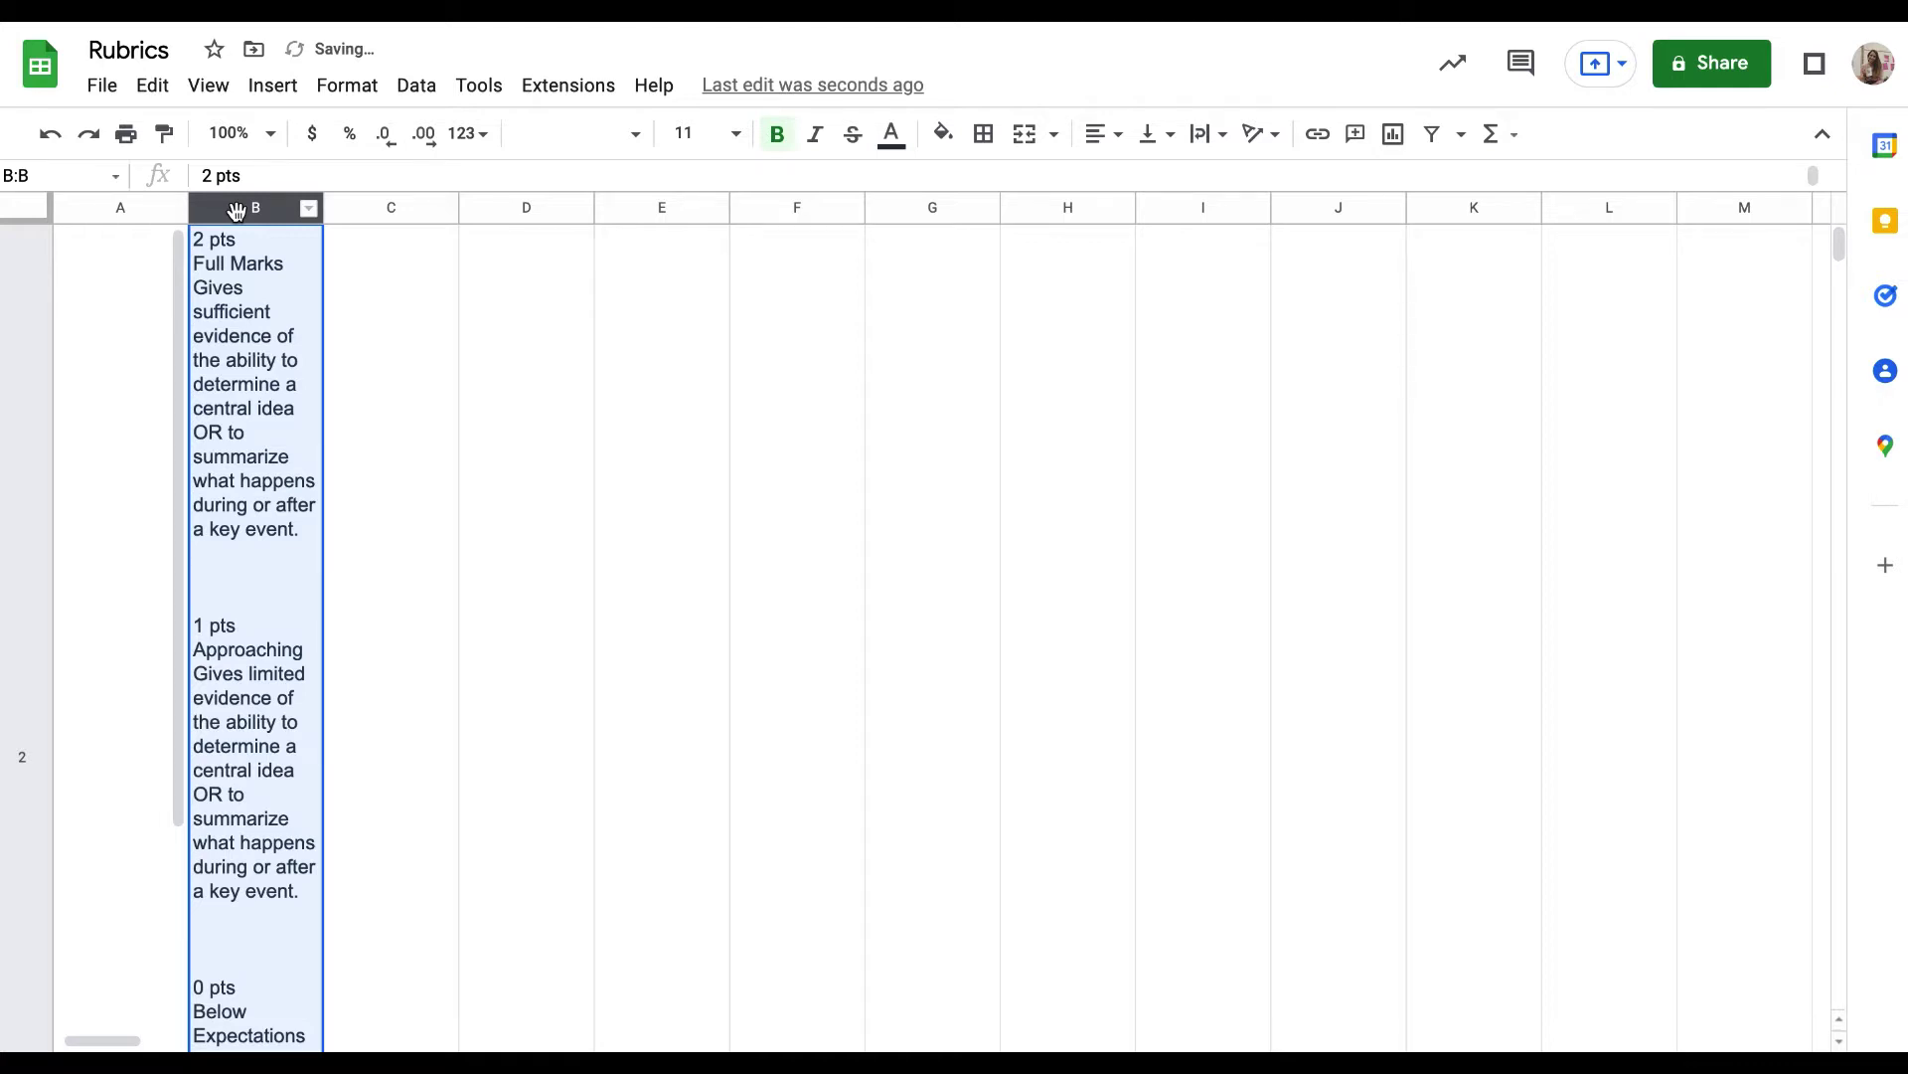
Hide rating-description column B and fill row 1 light green, undoing an accidental row move
right_click(236, 207)
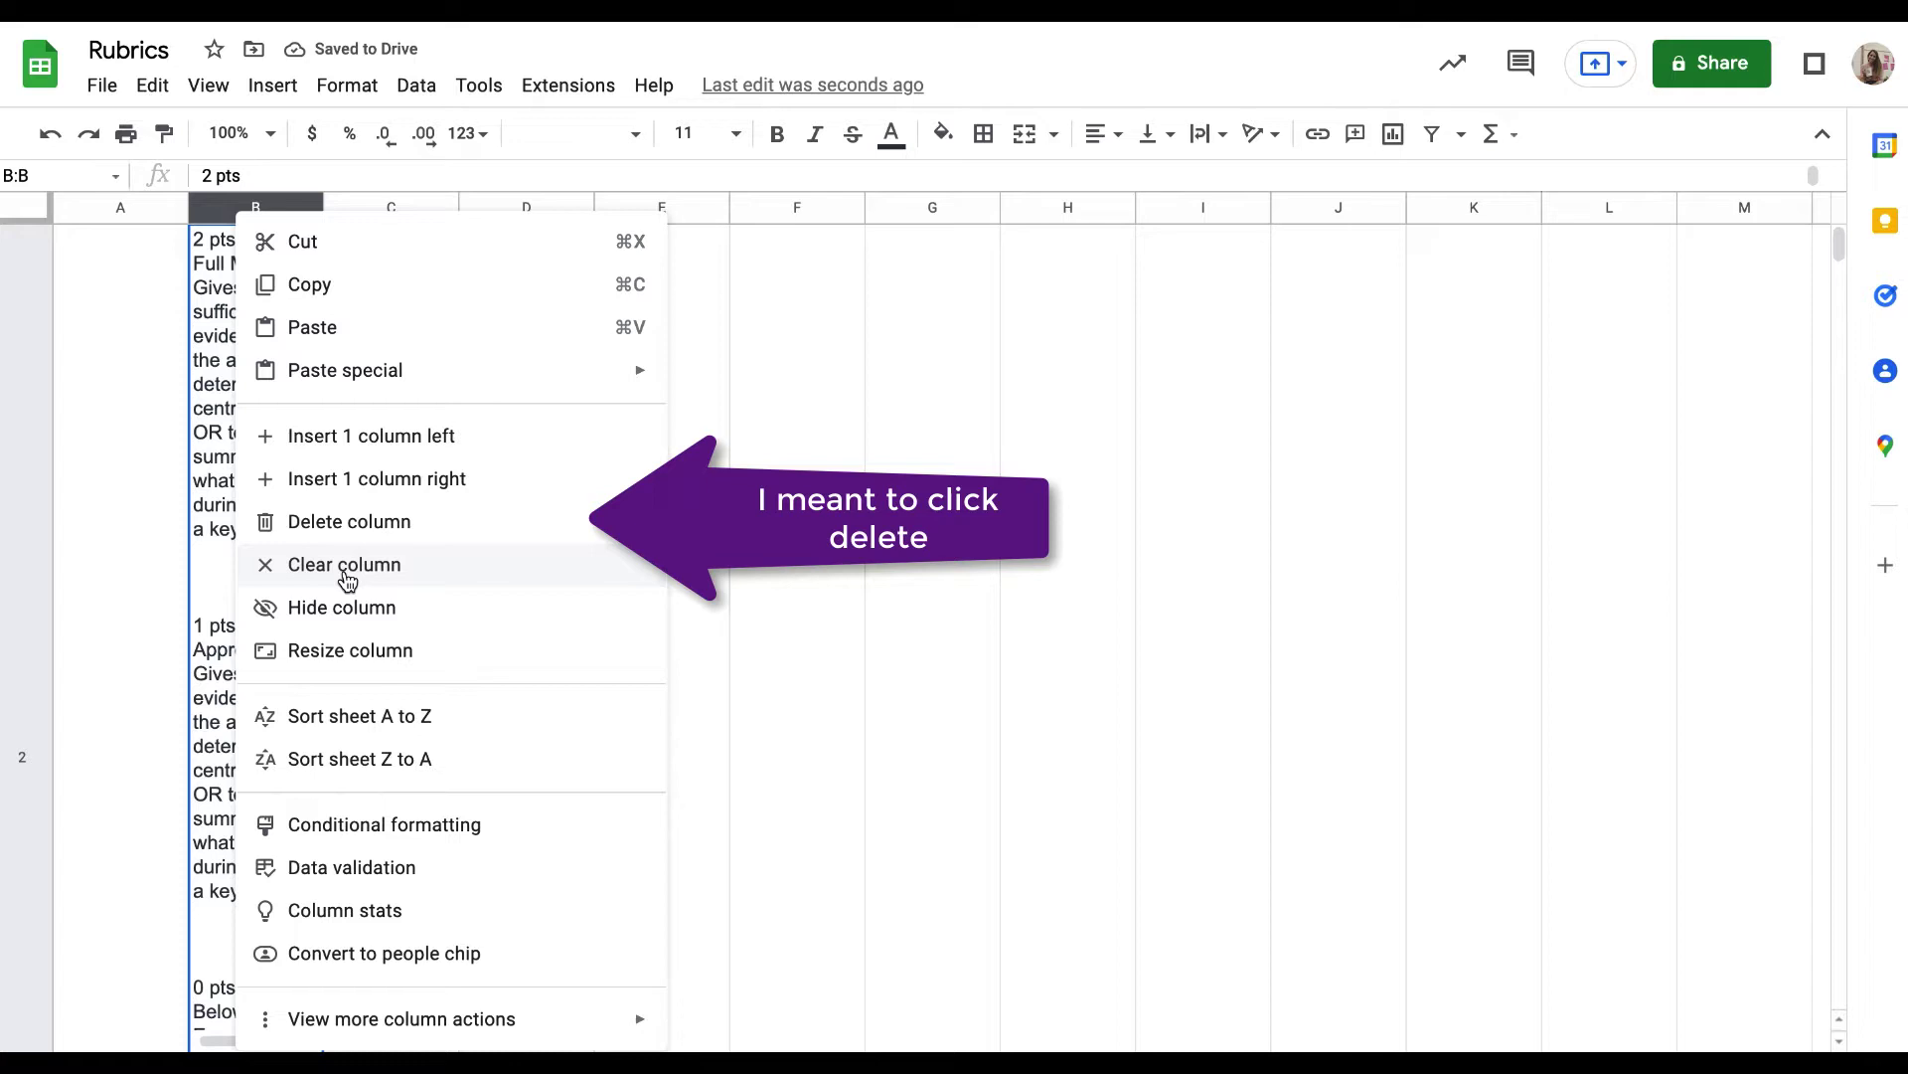
click(333, 607)
click(105, 244)
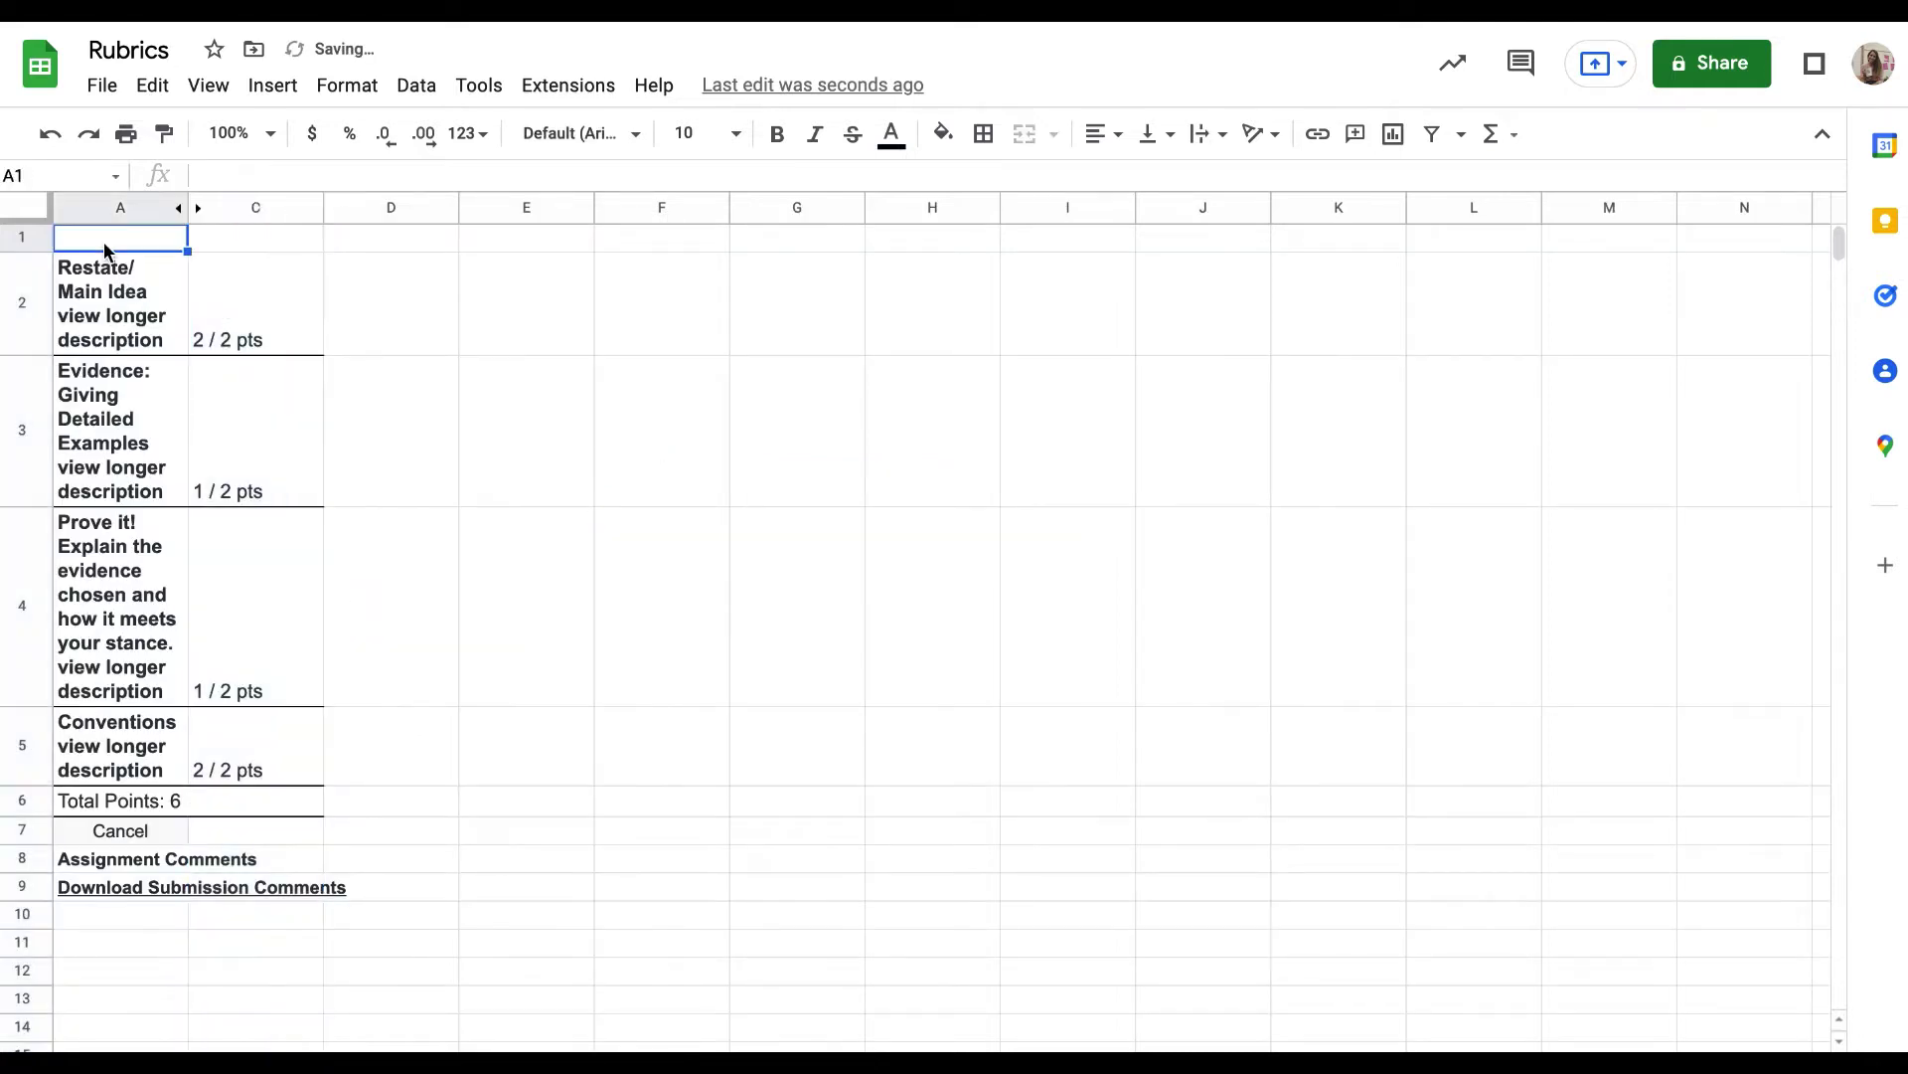
click(21, 238)
click(943, 133)
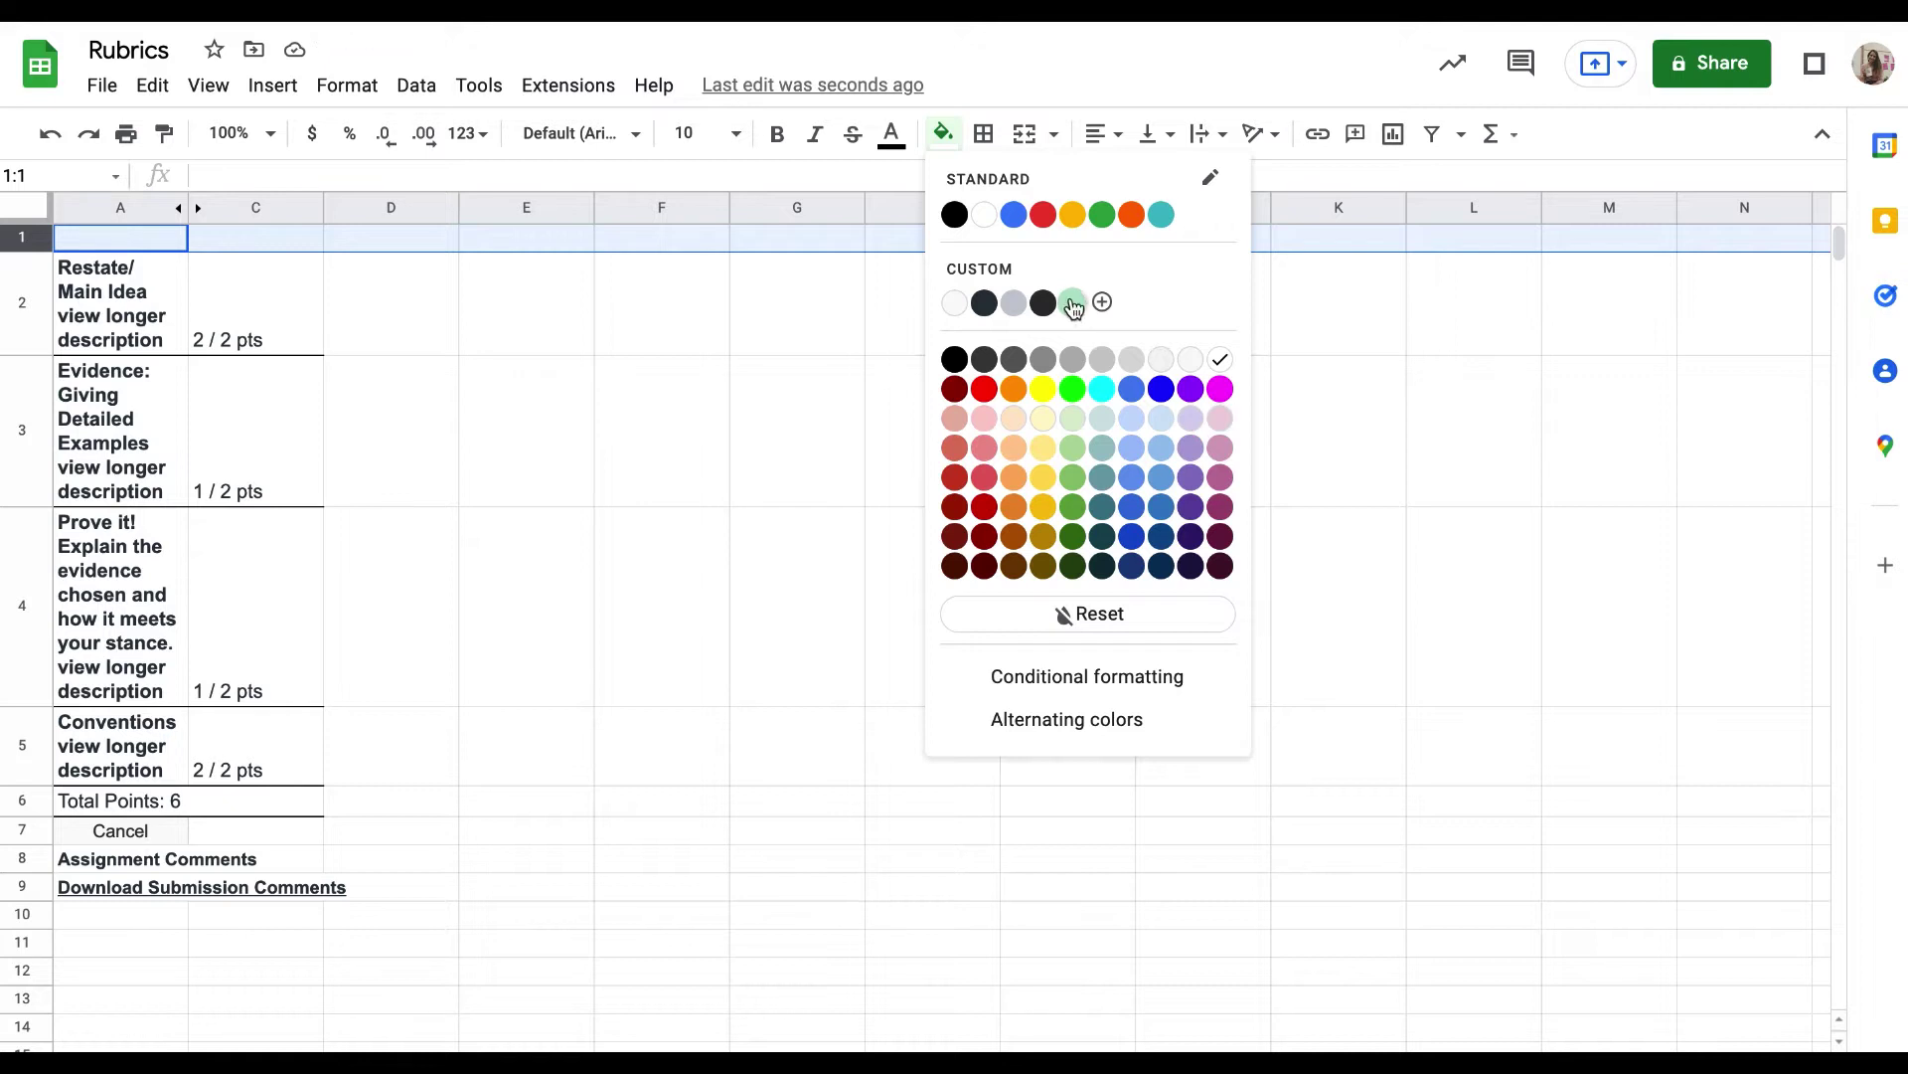
click(1074, 305)
drag(272, 238, 264, 255)
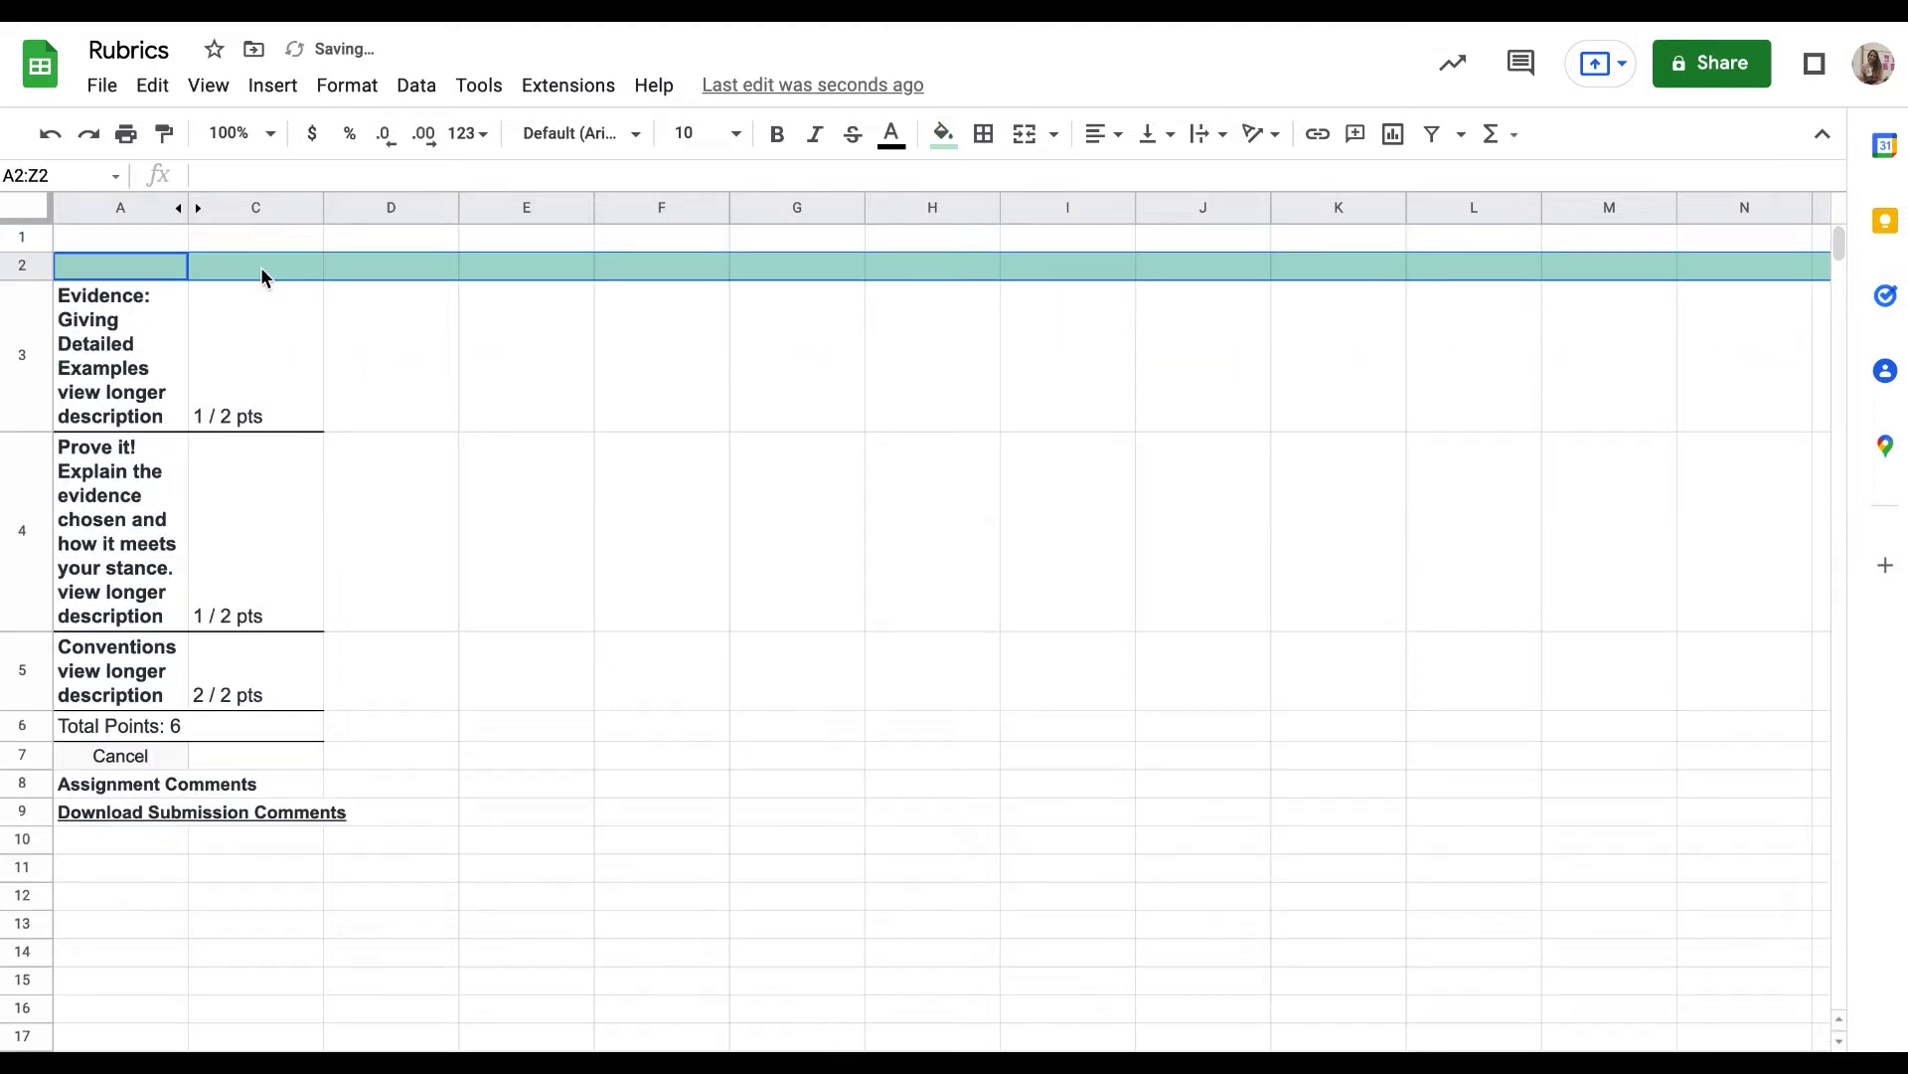
key(ctrl+z)
Label C1 'STUDENT' and clear the leftover Canvas text in rows 7–10
click(257, 249)
text(STUDENT)
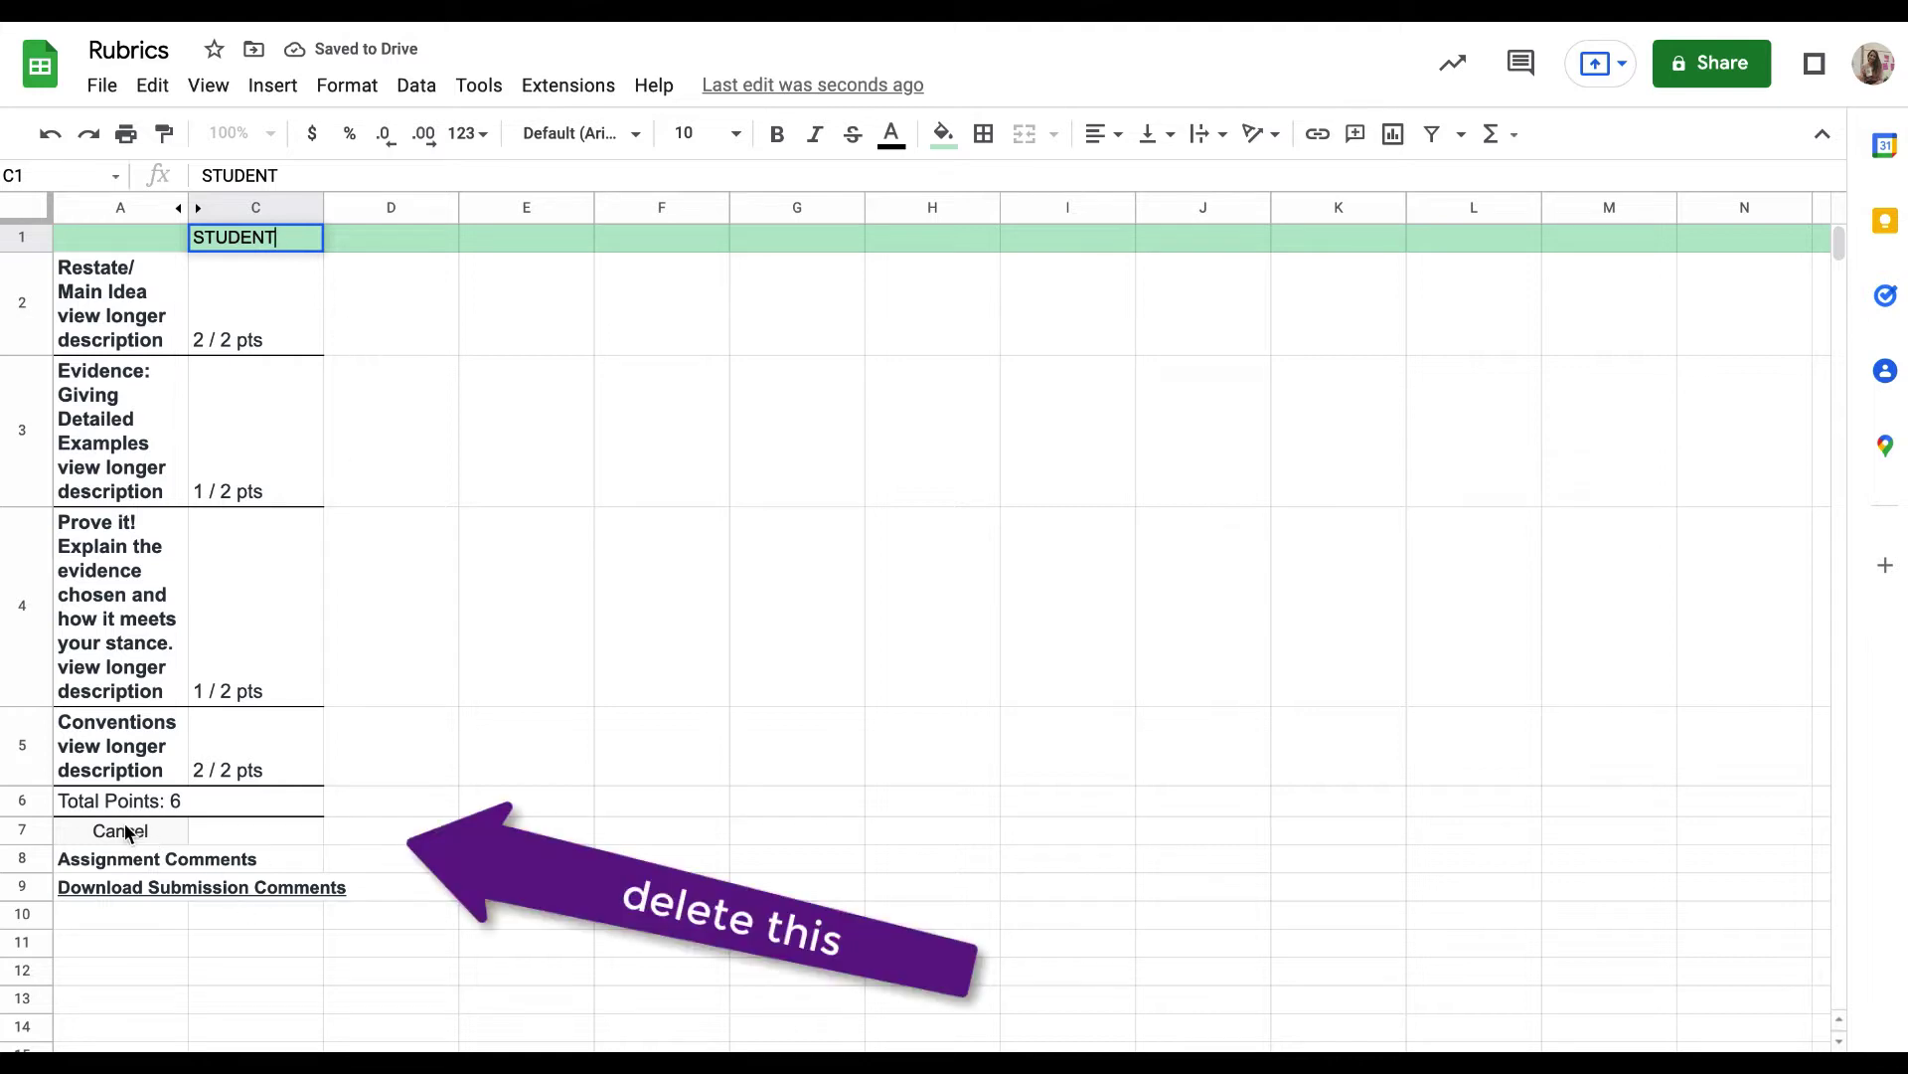
drag(129, 831, 354, 917)
key(Delete)
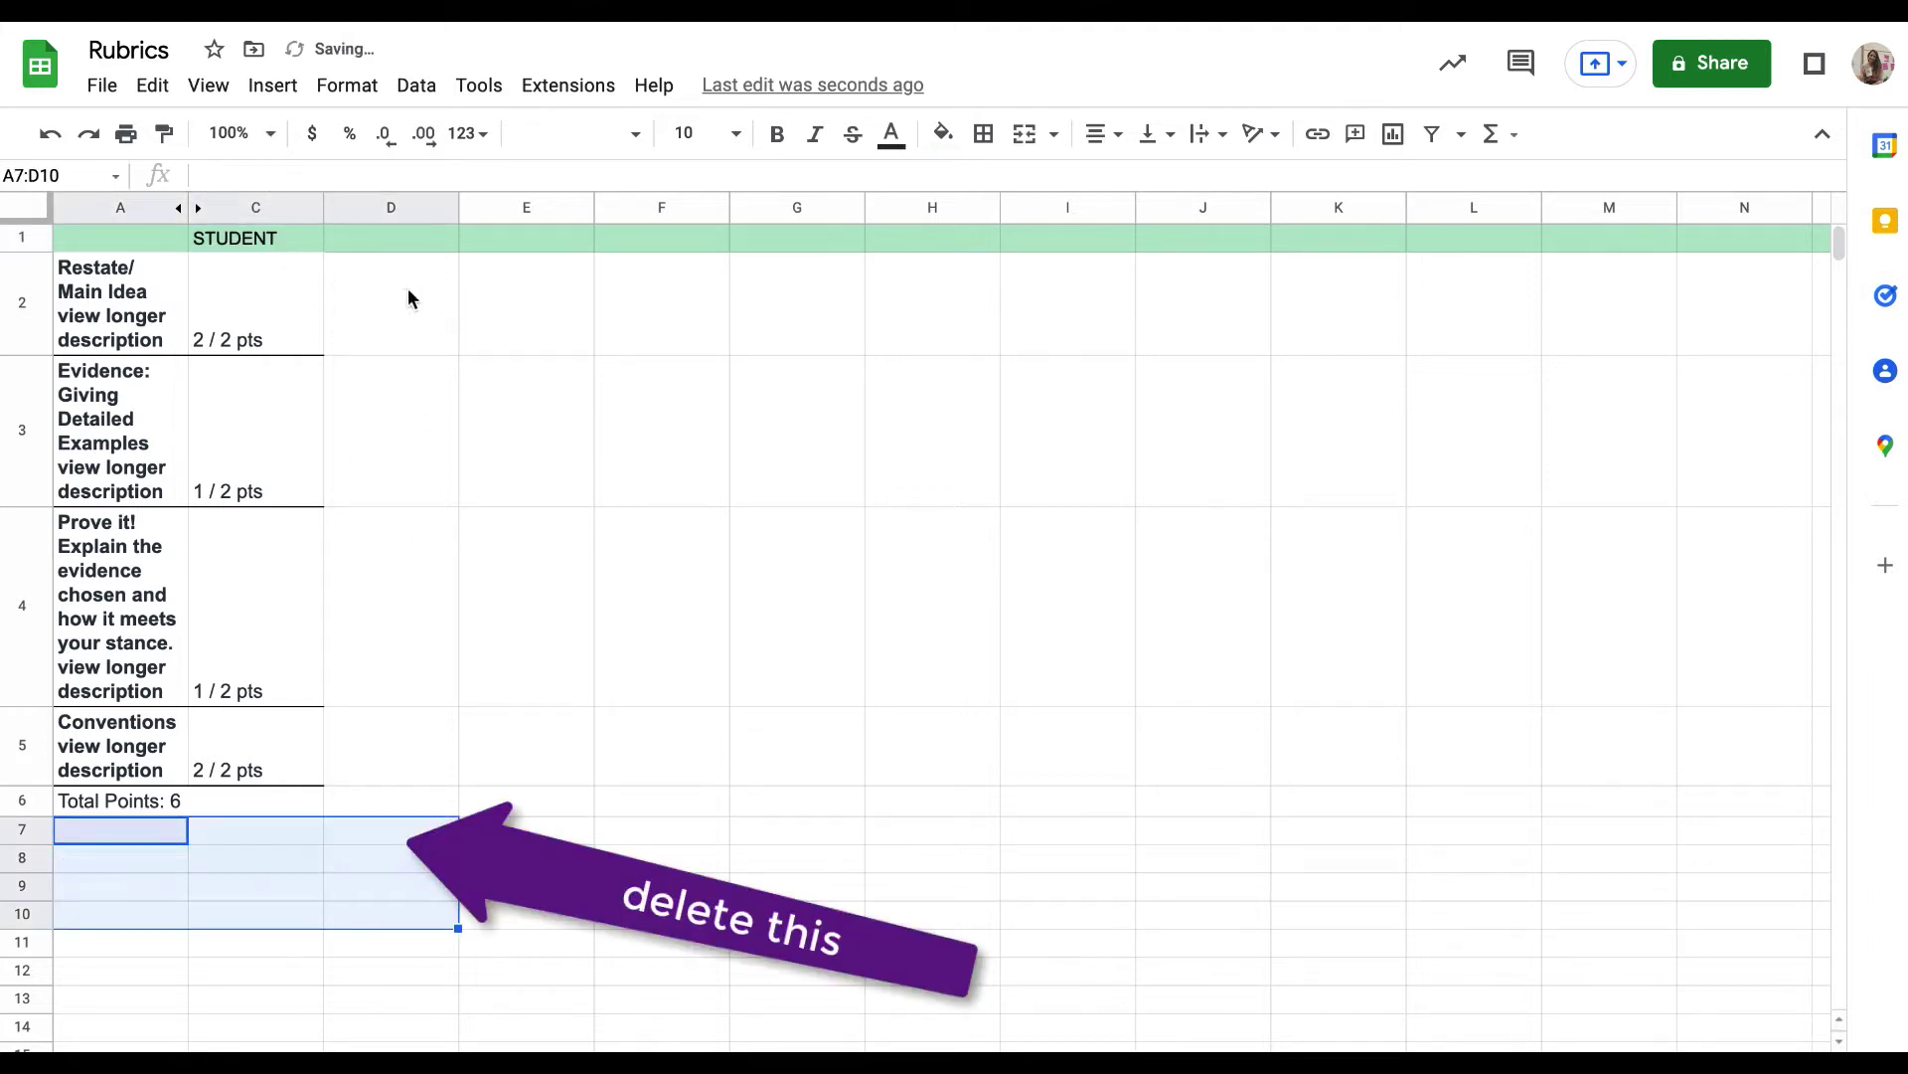
click(380, 235)
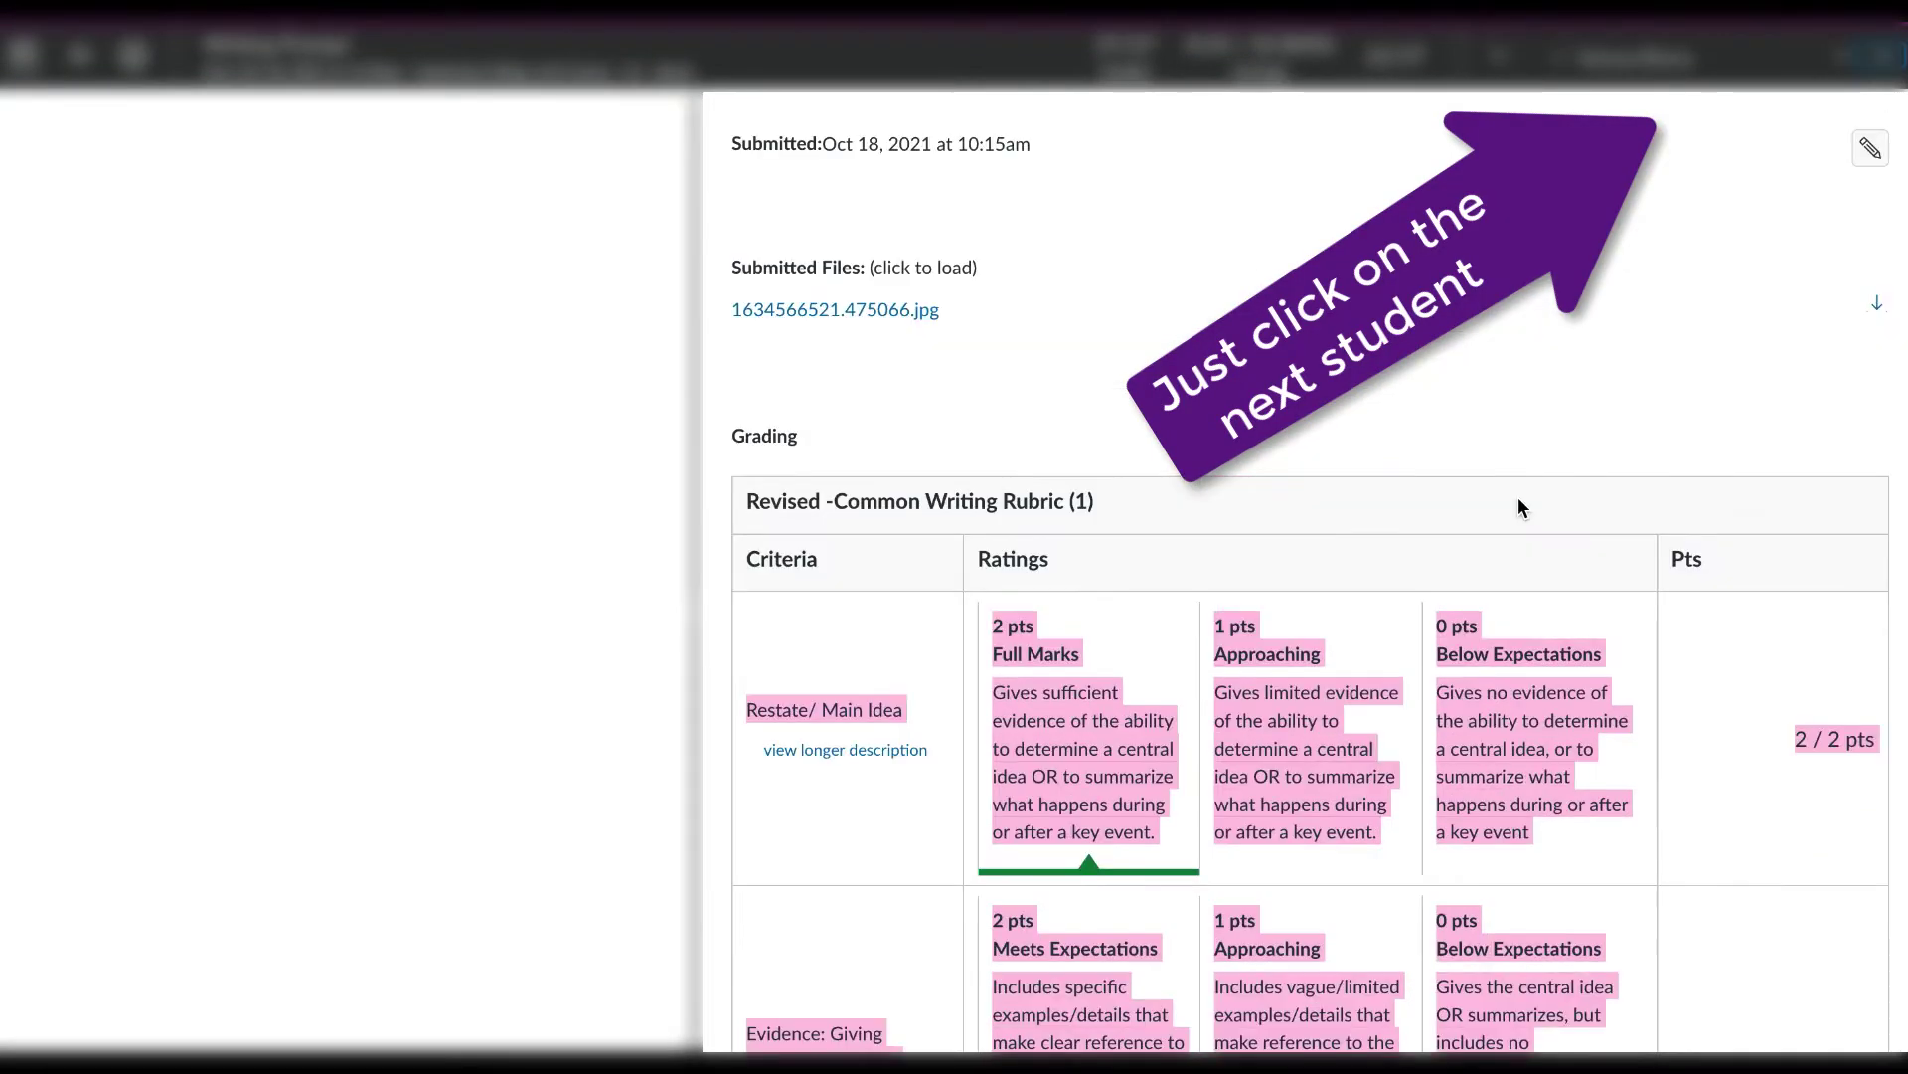
Scroll through the next student's graded rubric in SpeedGrader to copy it
scroll(1518, 497, down, 10)
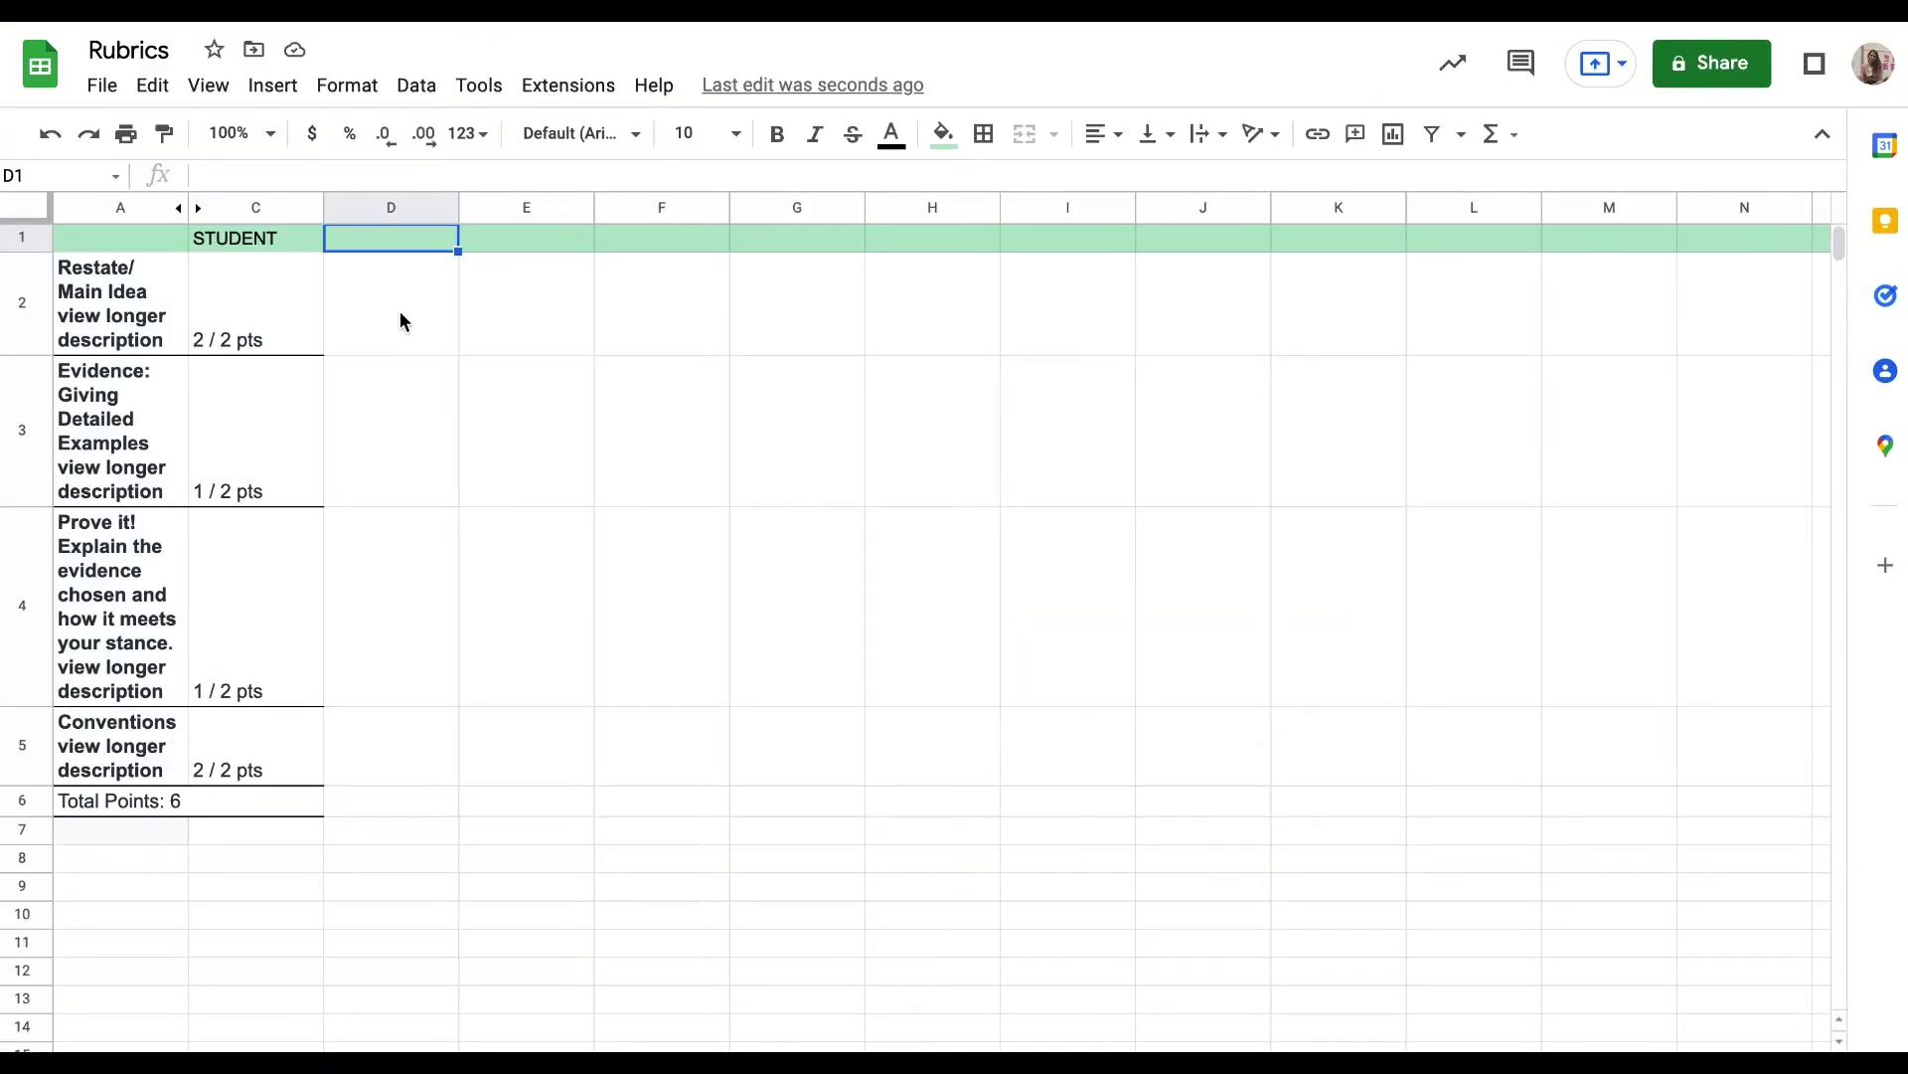
Paste the second student's rubric at D2 and delete the rating-description column E
click(400, 315)
key(ctrl+v)
click(517, 207)
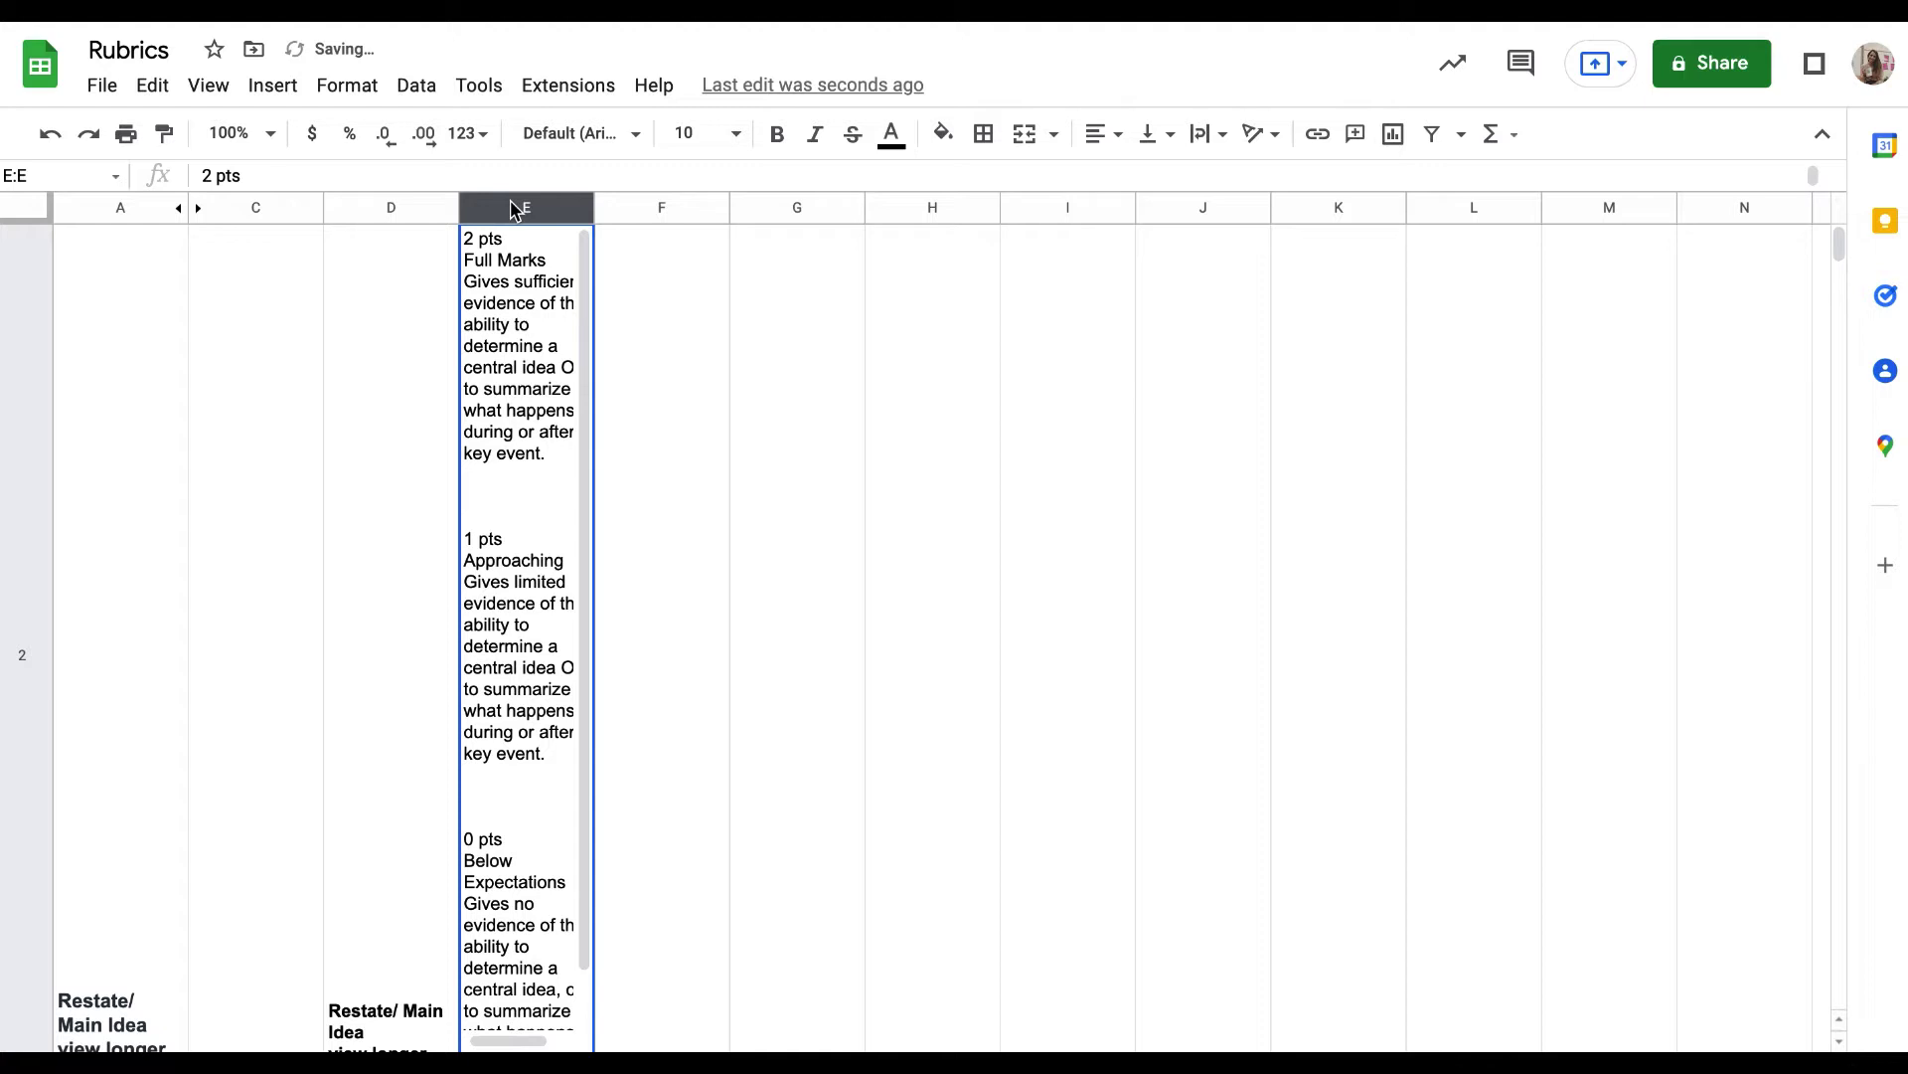
right_click(517, 207)
click(624, 511)
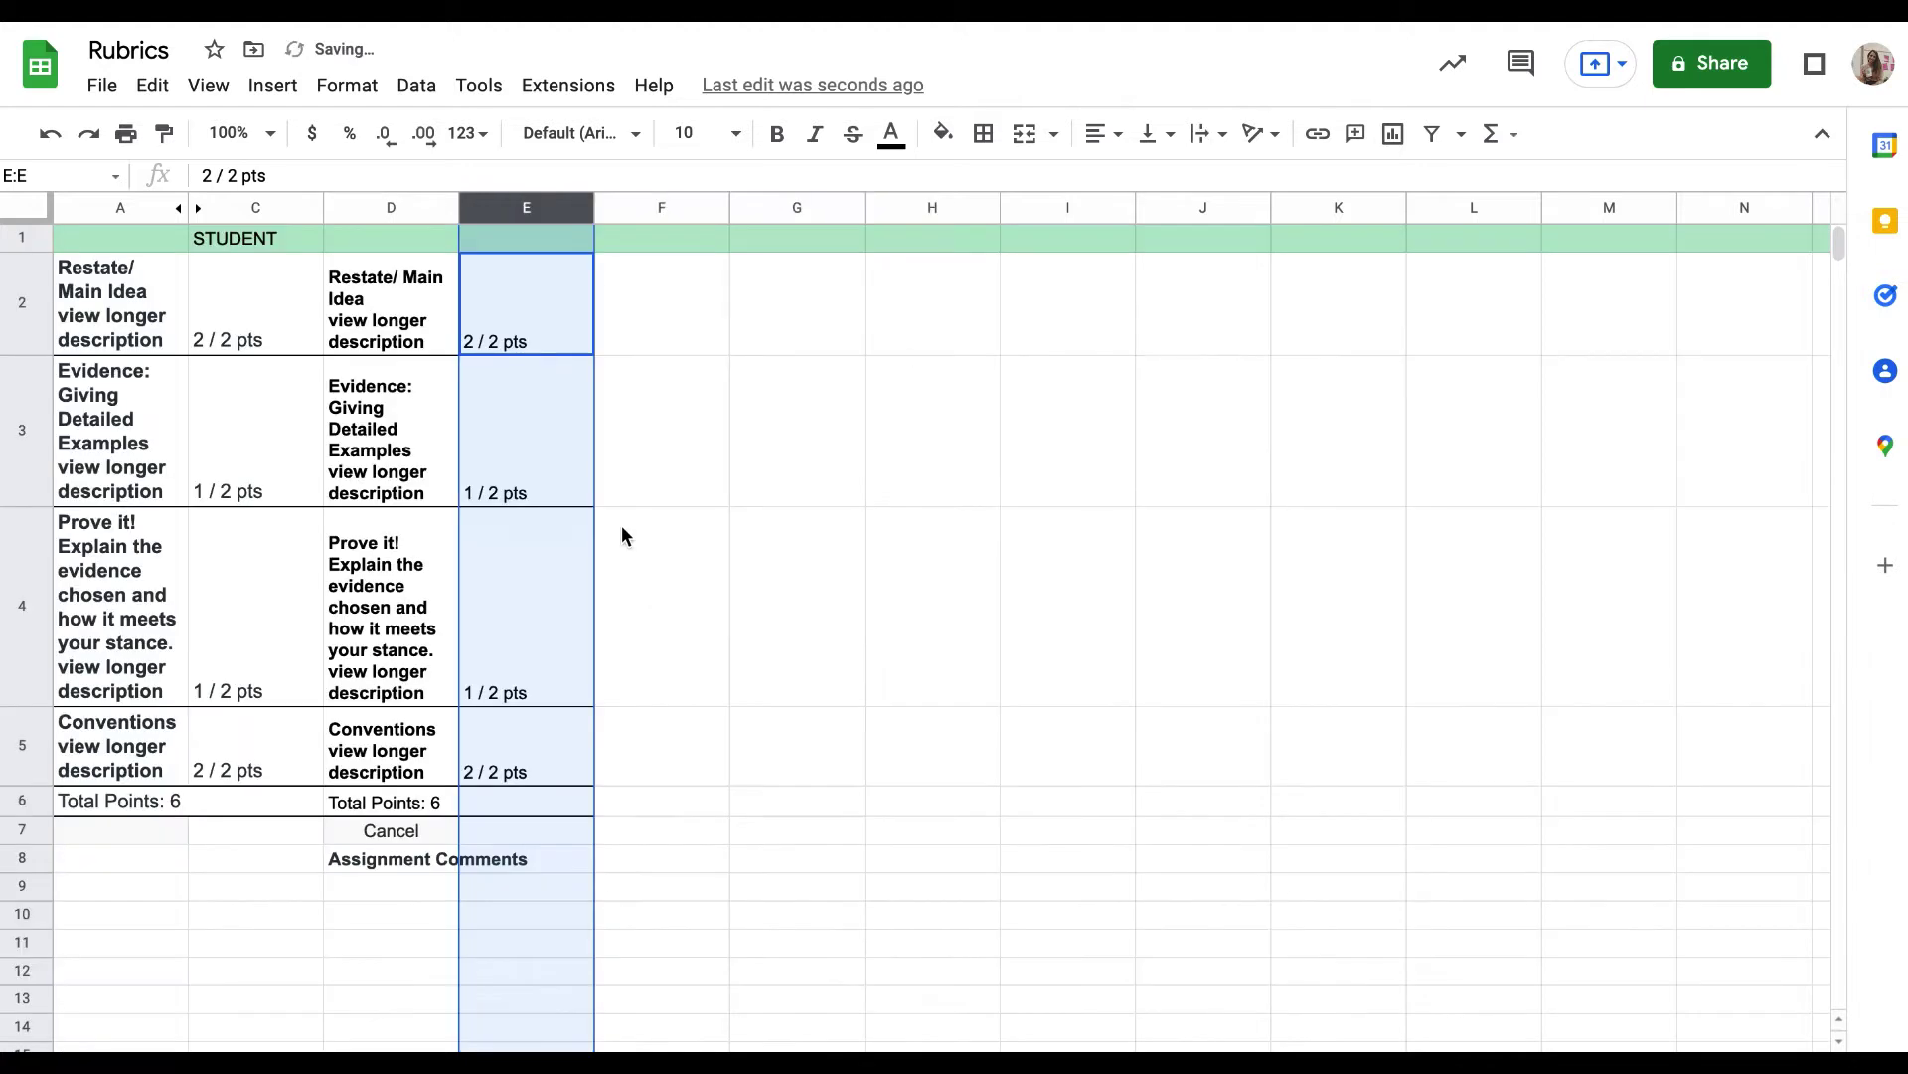
Head column E 'STUDENT' and hide the repeated criteria column D
click(497, 239)
text(stu)
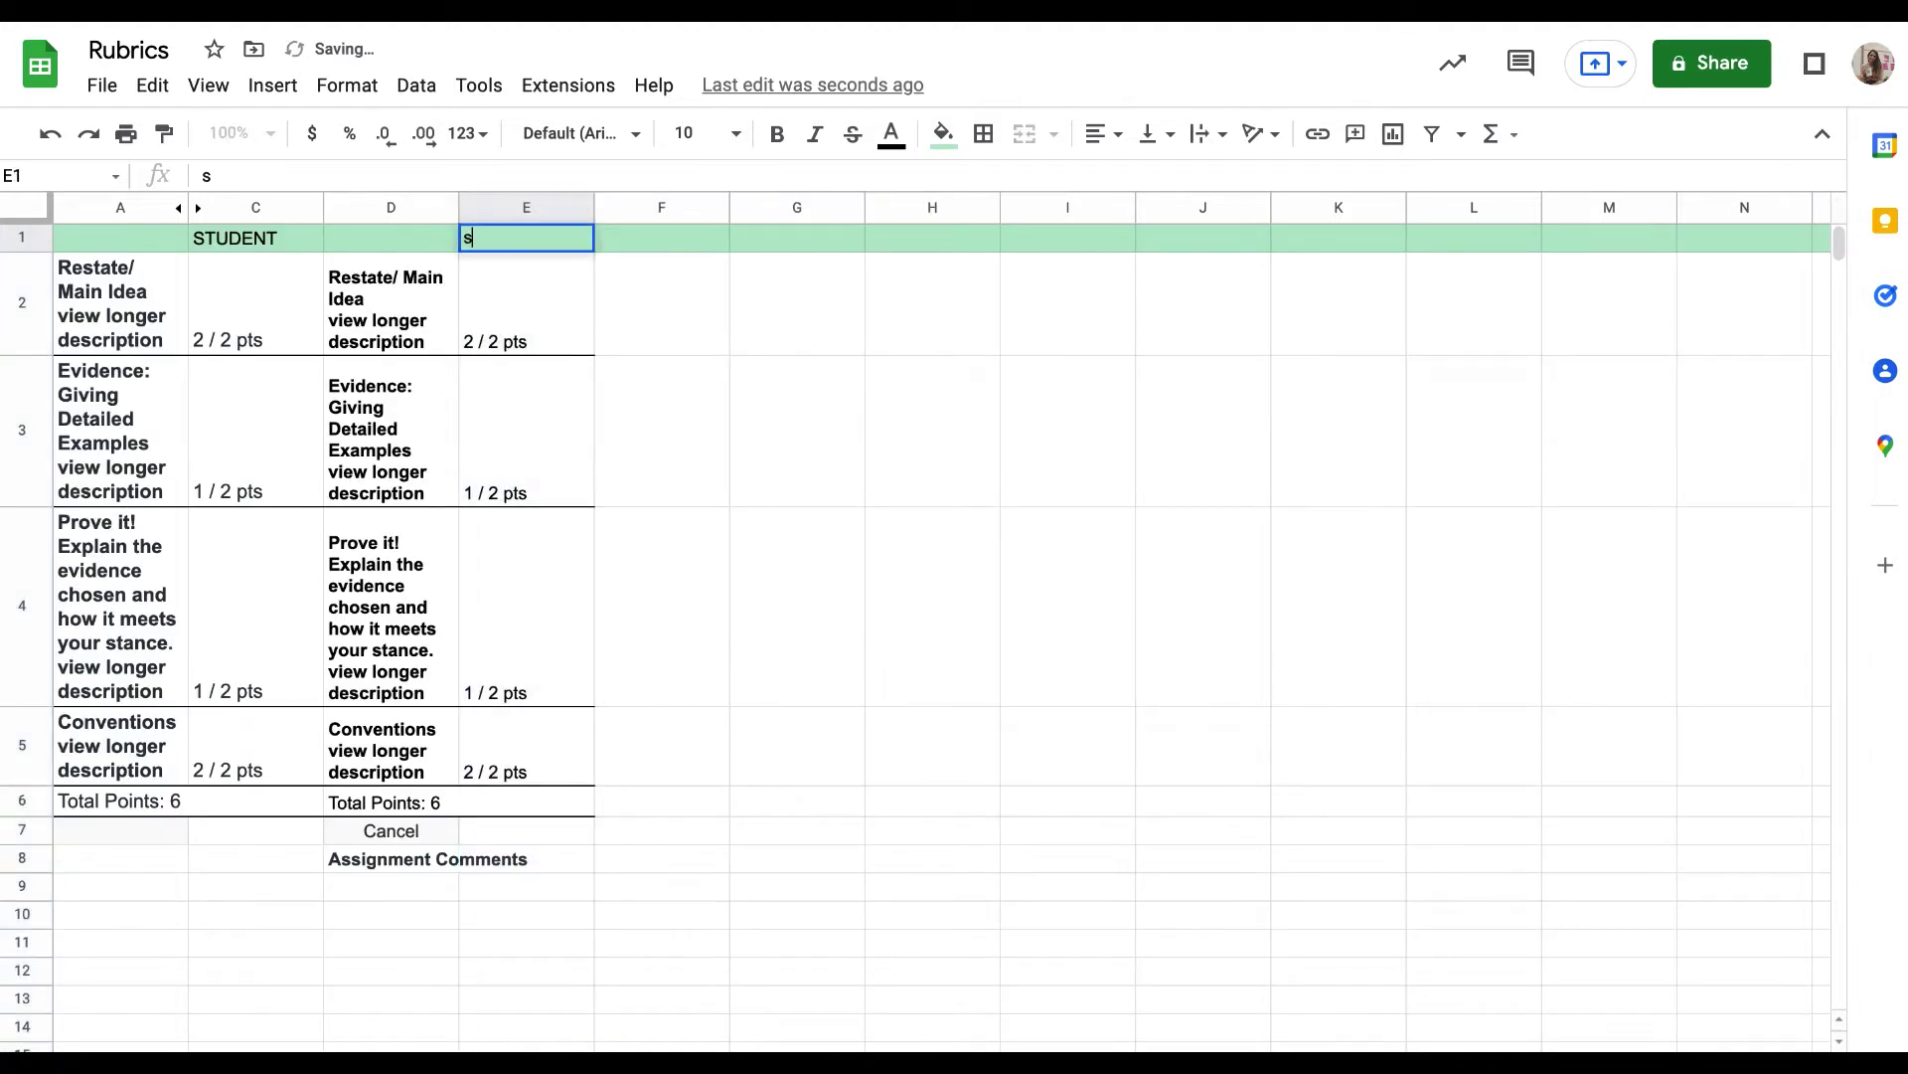
key(BackSpace)
key(BackSpace)
key(BackSpace)
text(STUDENT)
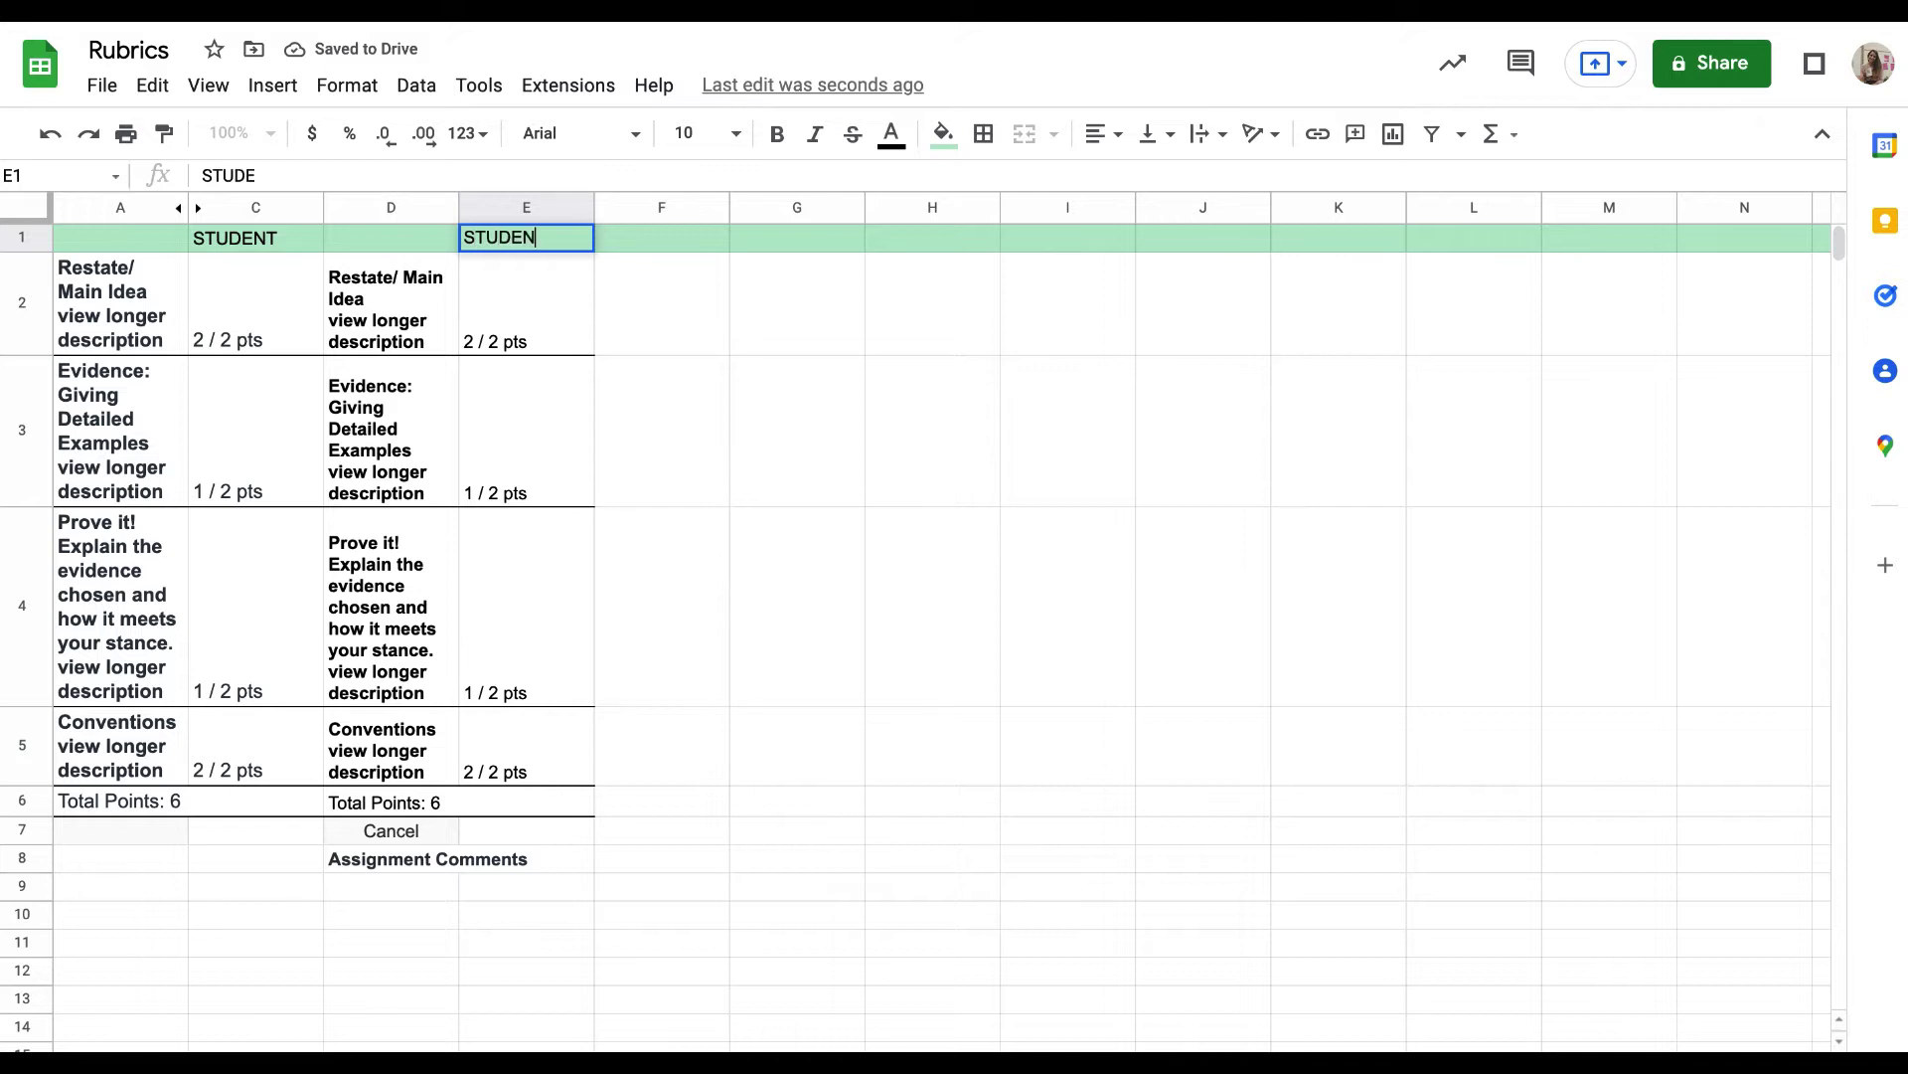
right_click(399, 208)
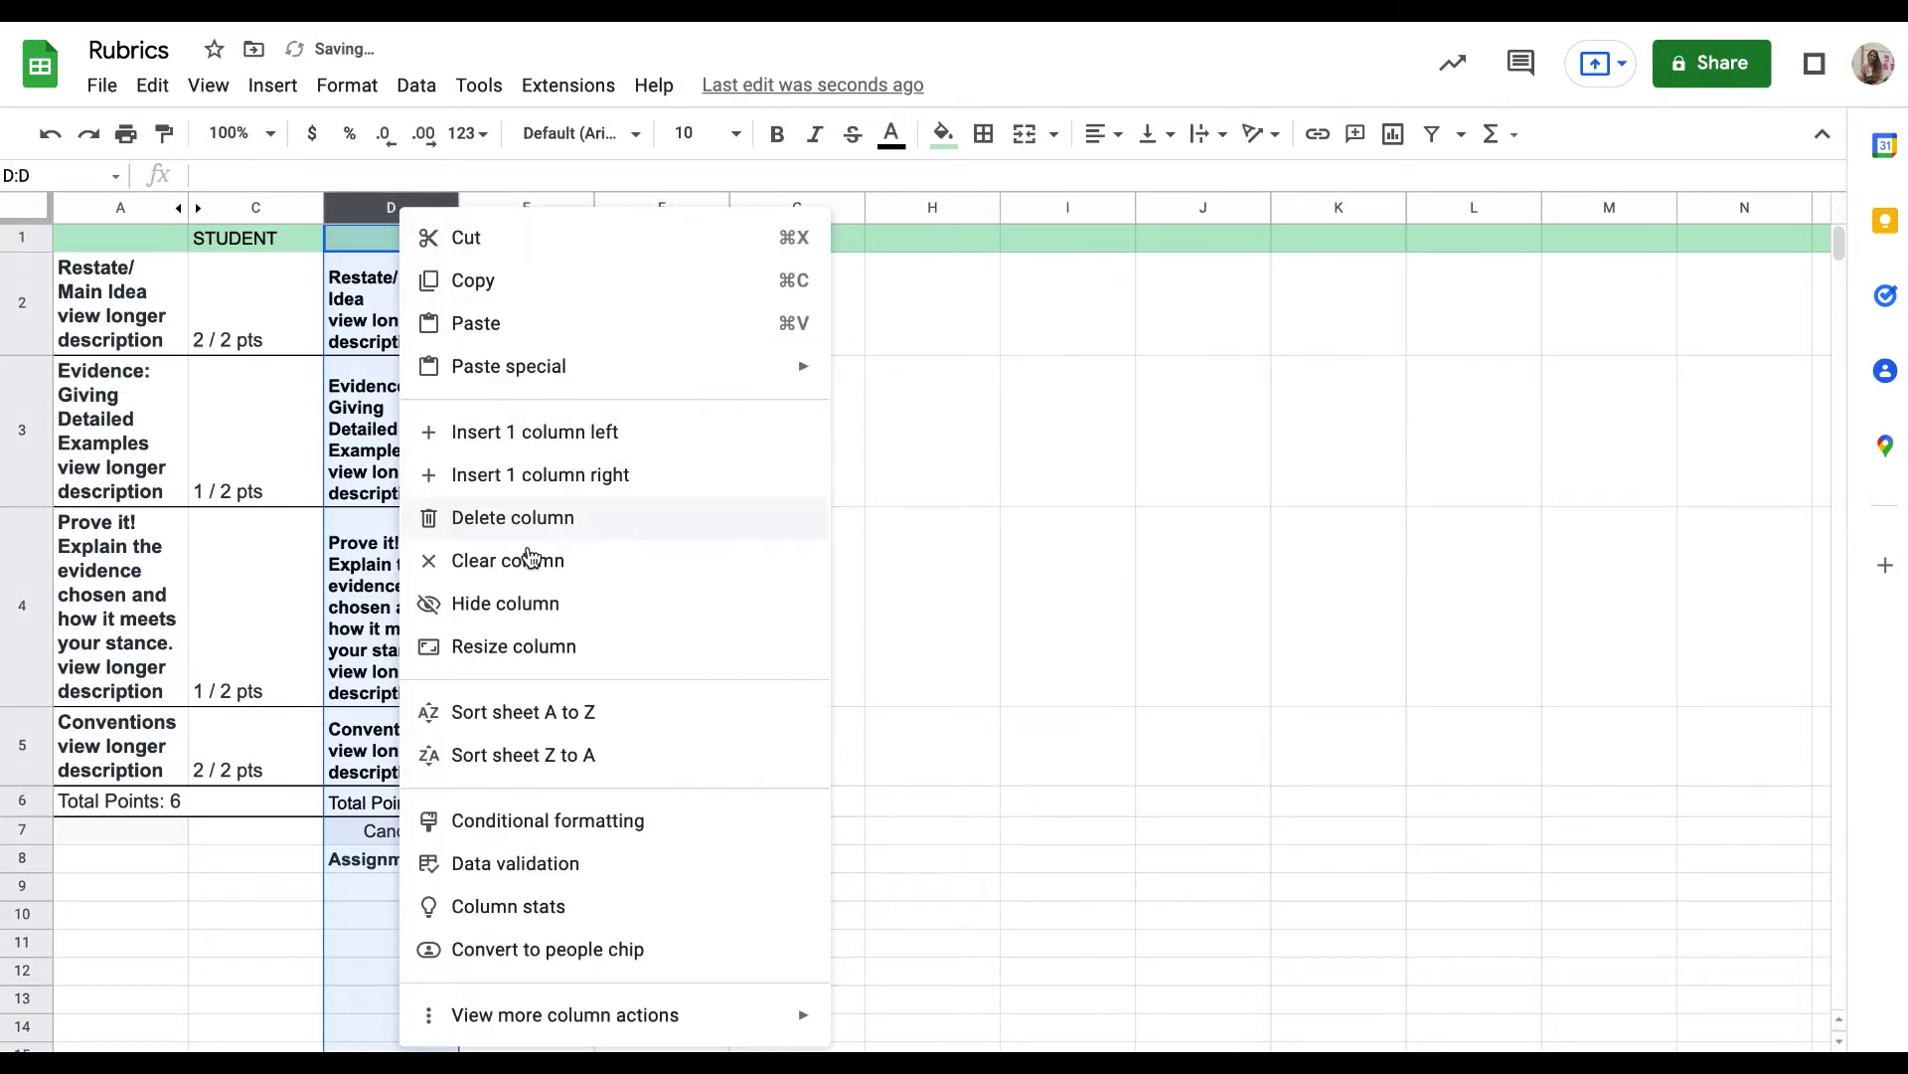
click(533, 600)
click(563, 596)
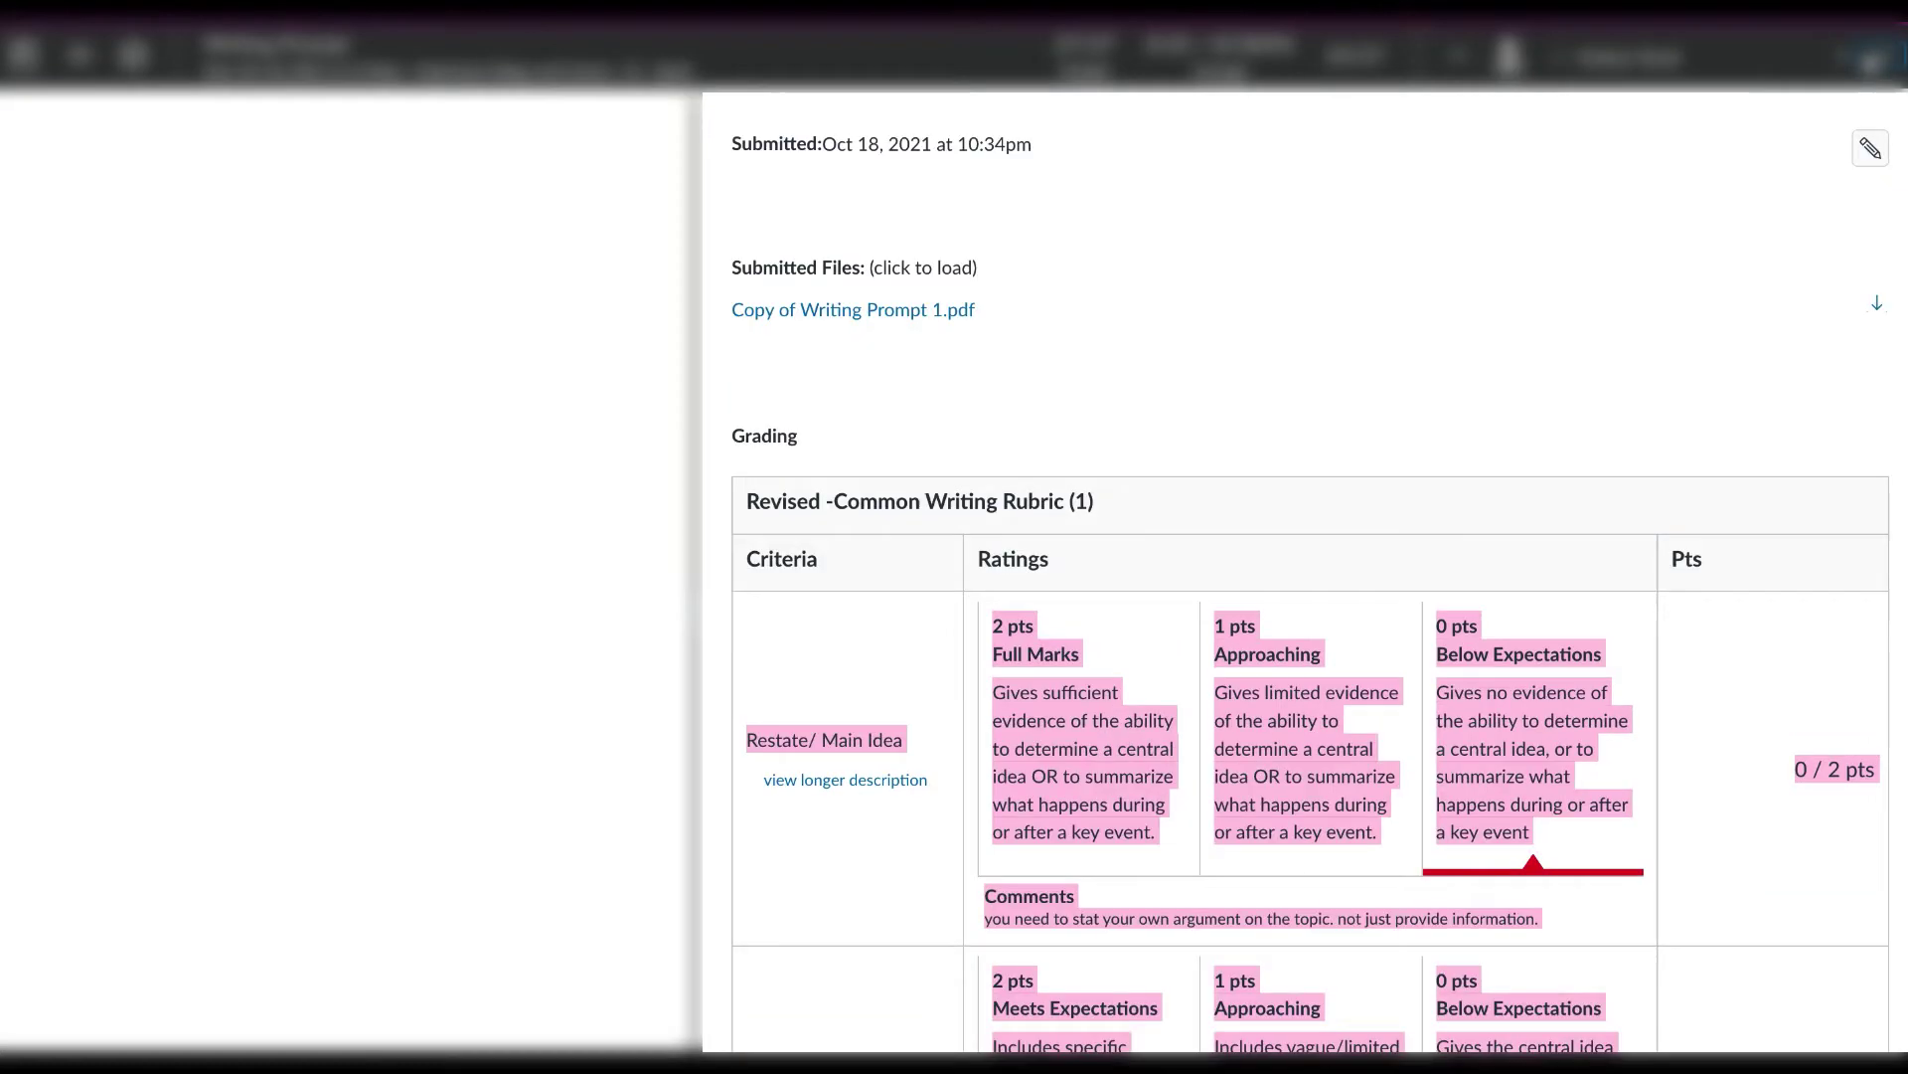
scroll(1521, 364, down, 6)
scroll(1524, 373, down, 3)
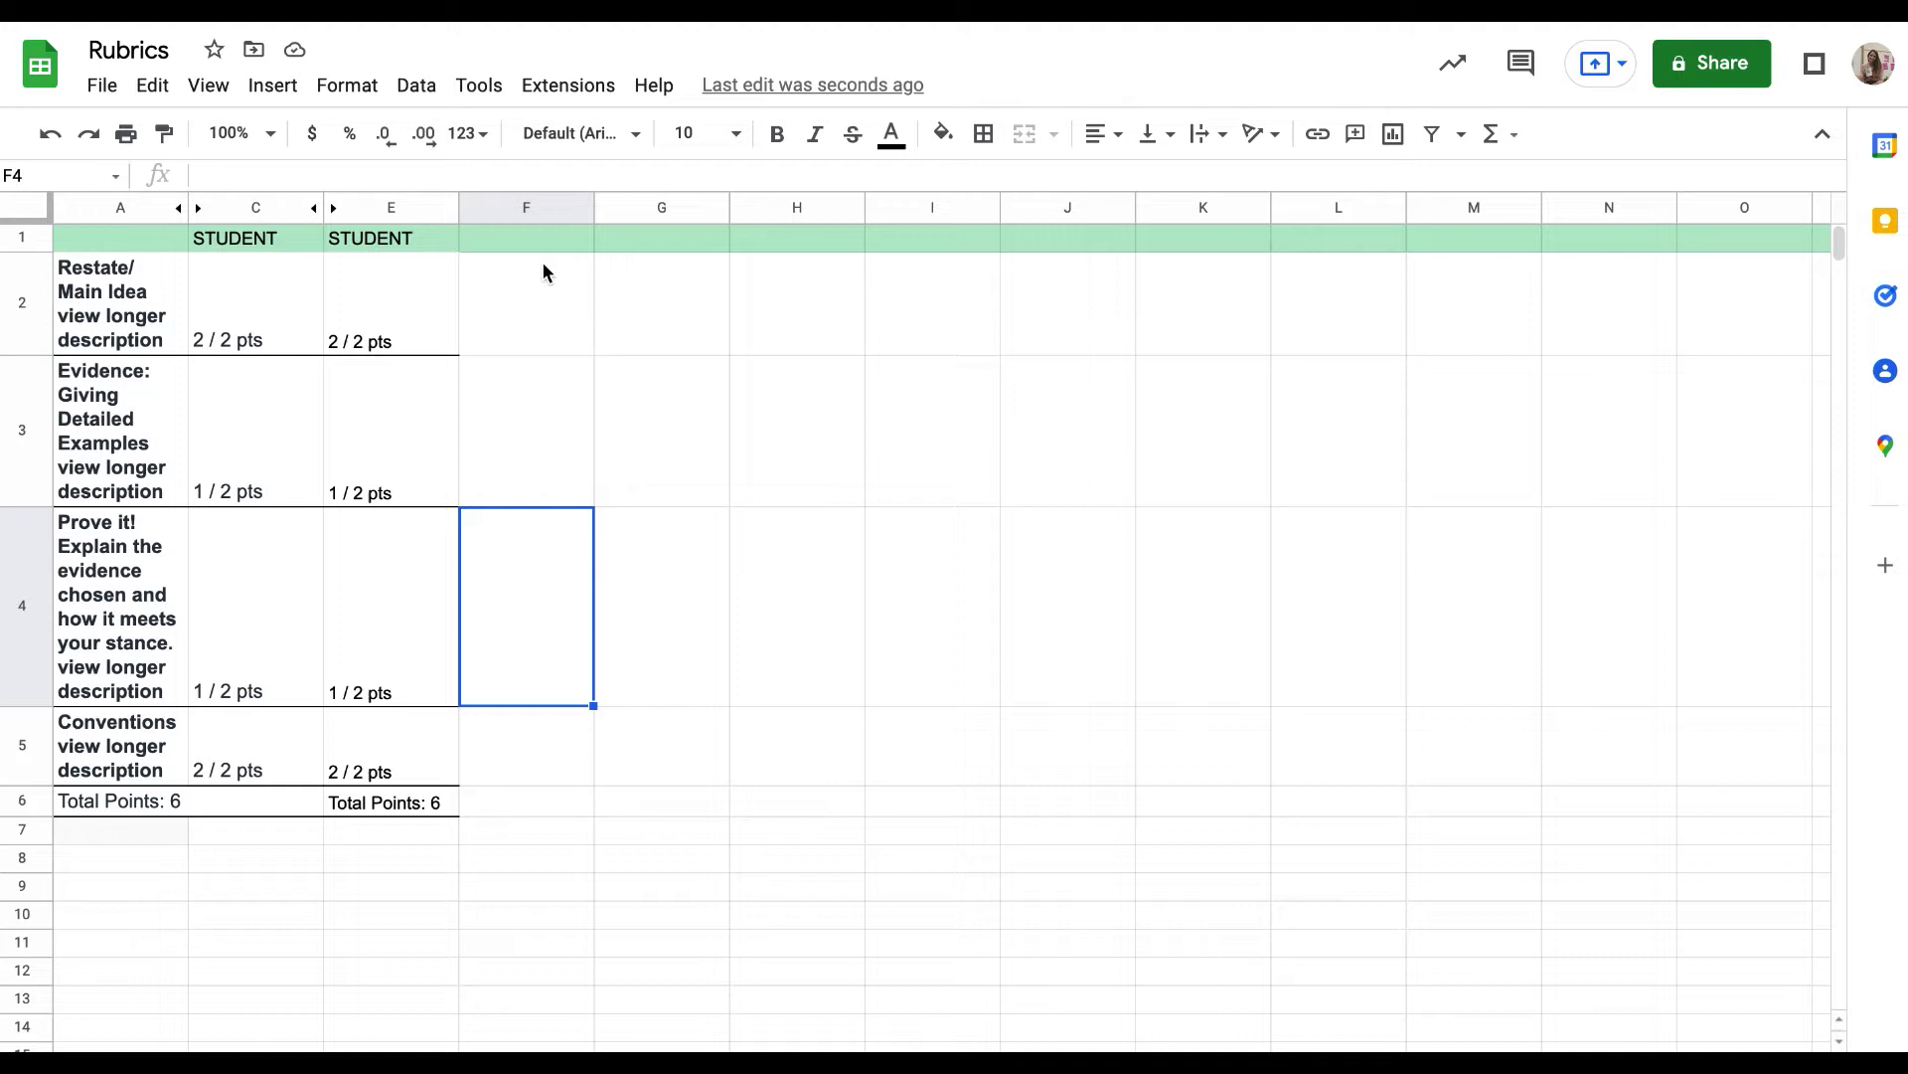
Paste the third student's rubric at F2 and delete the rating-description column G
click(543, 271)
key(ctrl+v)
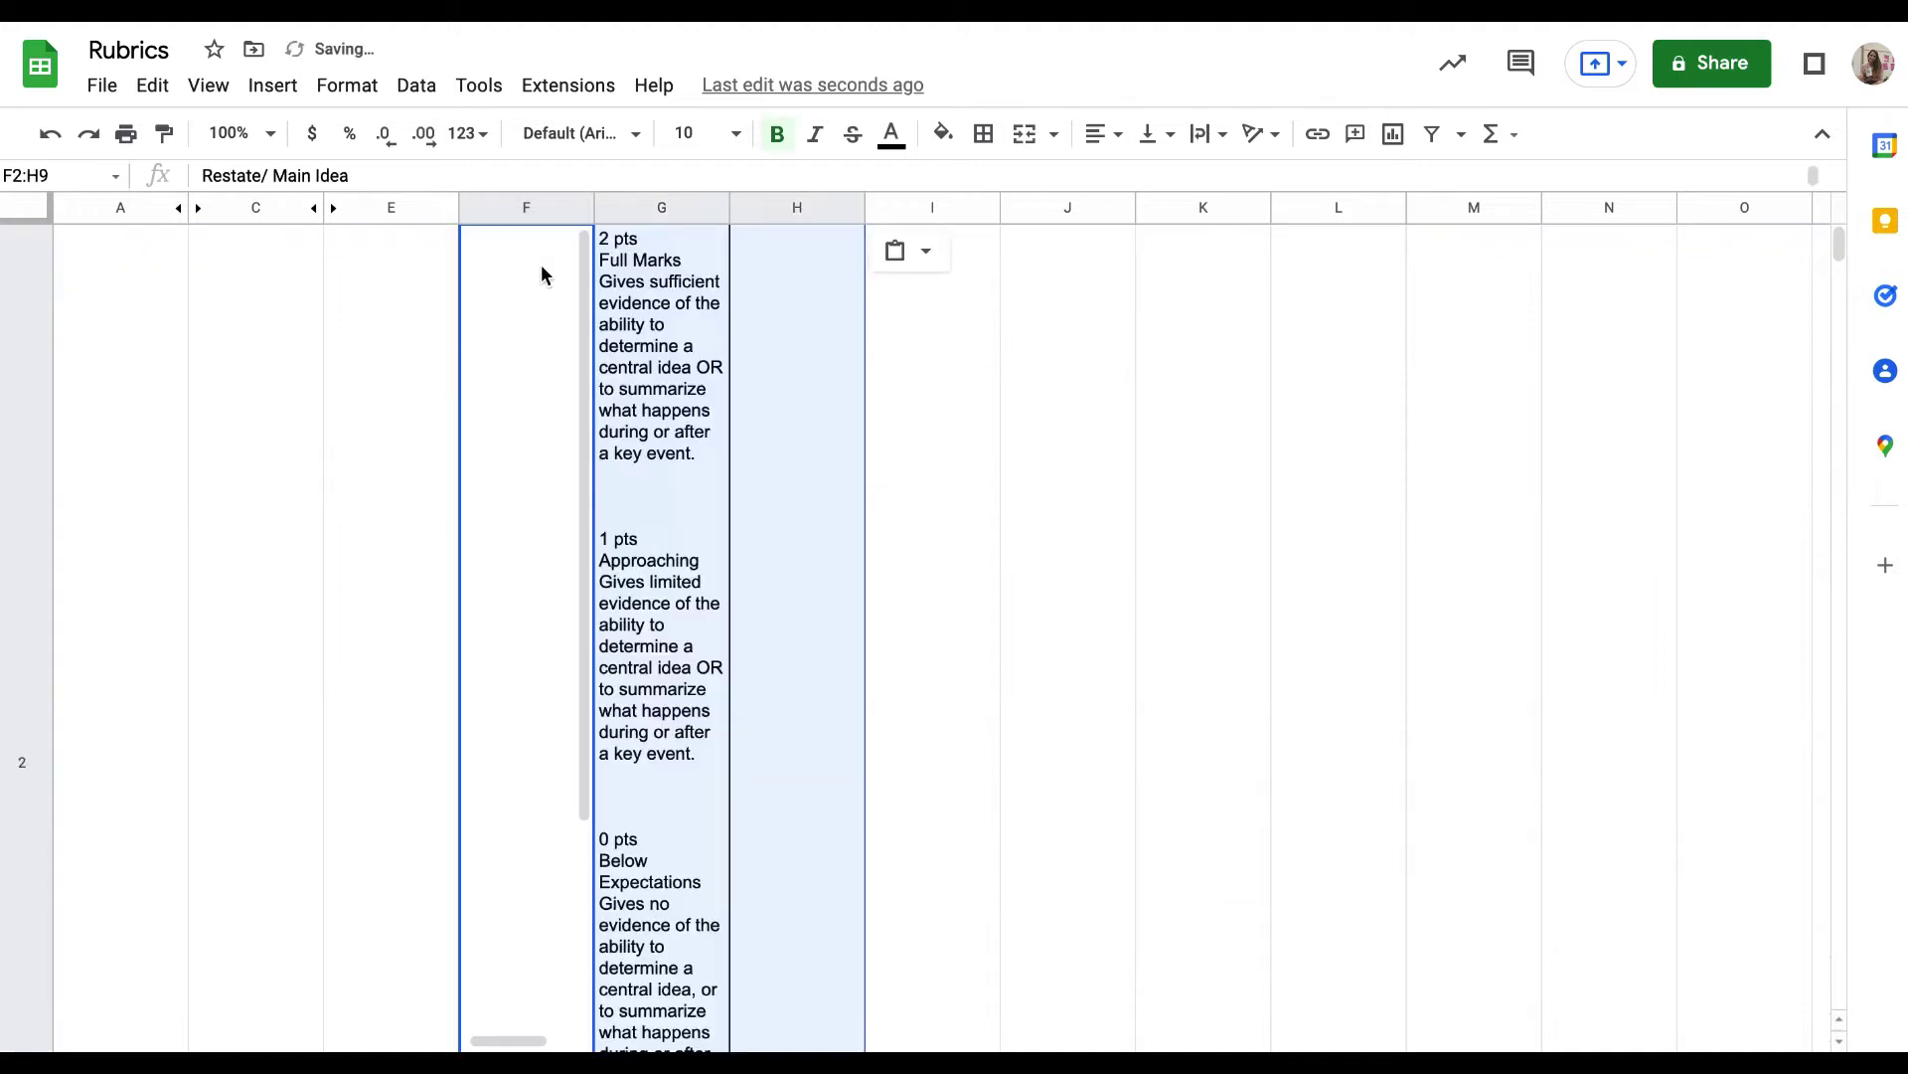
right_click(624, 215)
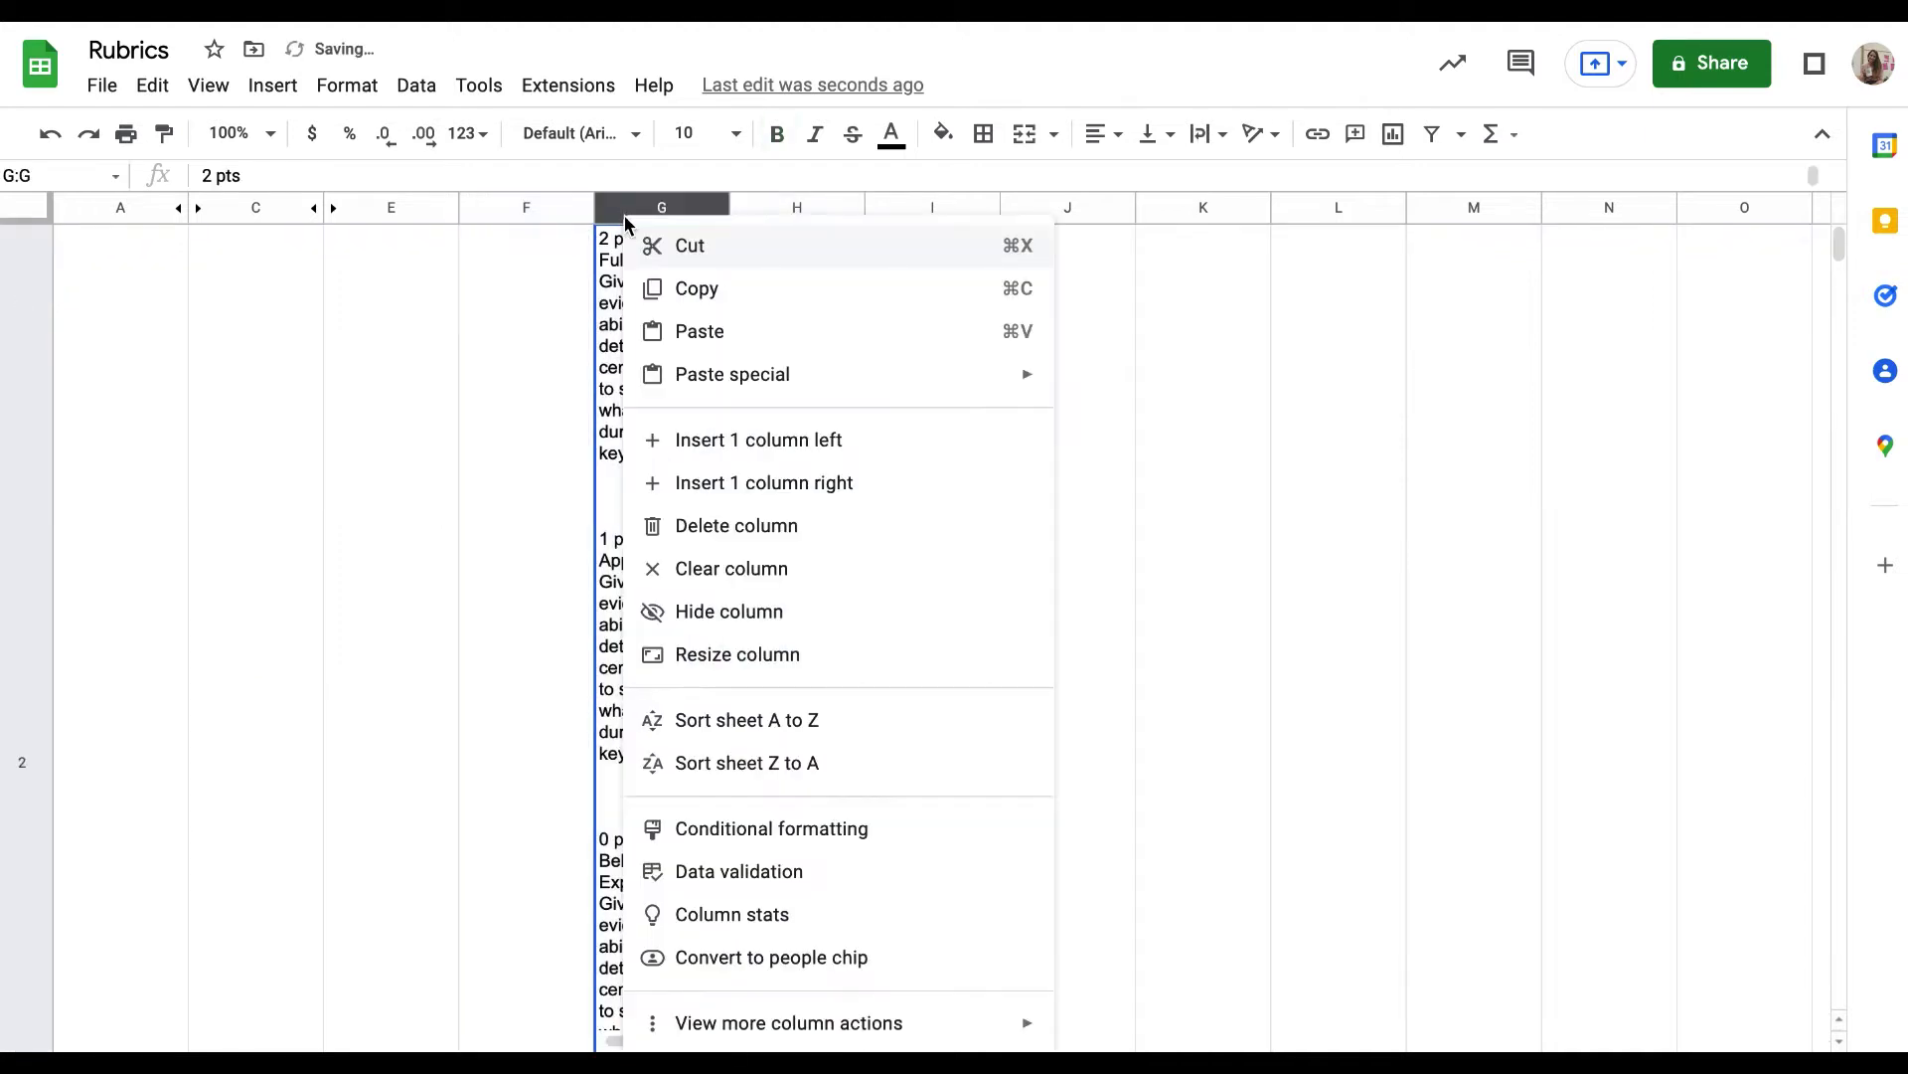
click(753, 542)
Hide the leftover criteria column F and head G1 'STUDENT'
click(524, 208)
right_click(524, 208)
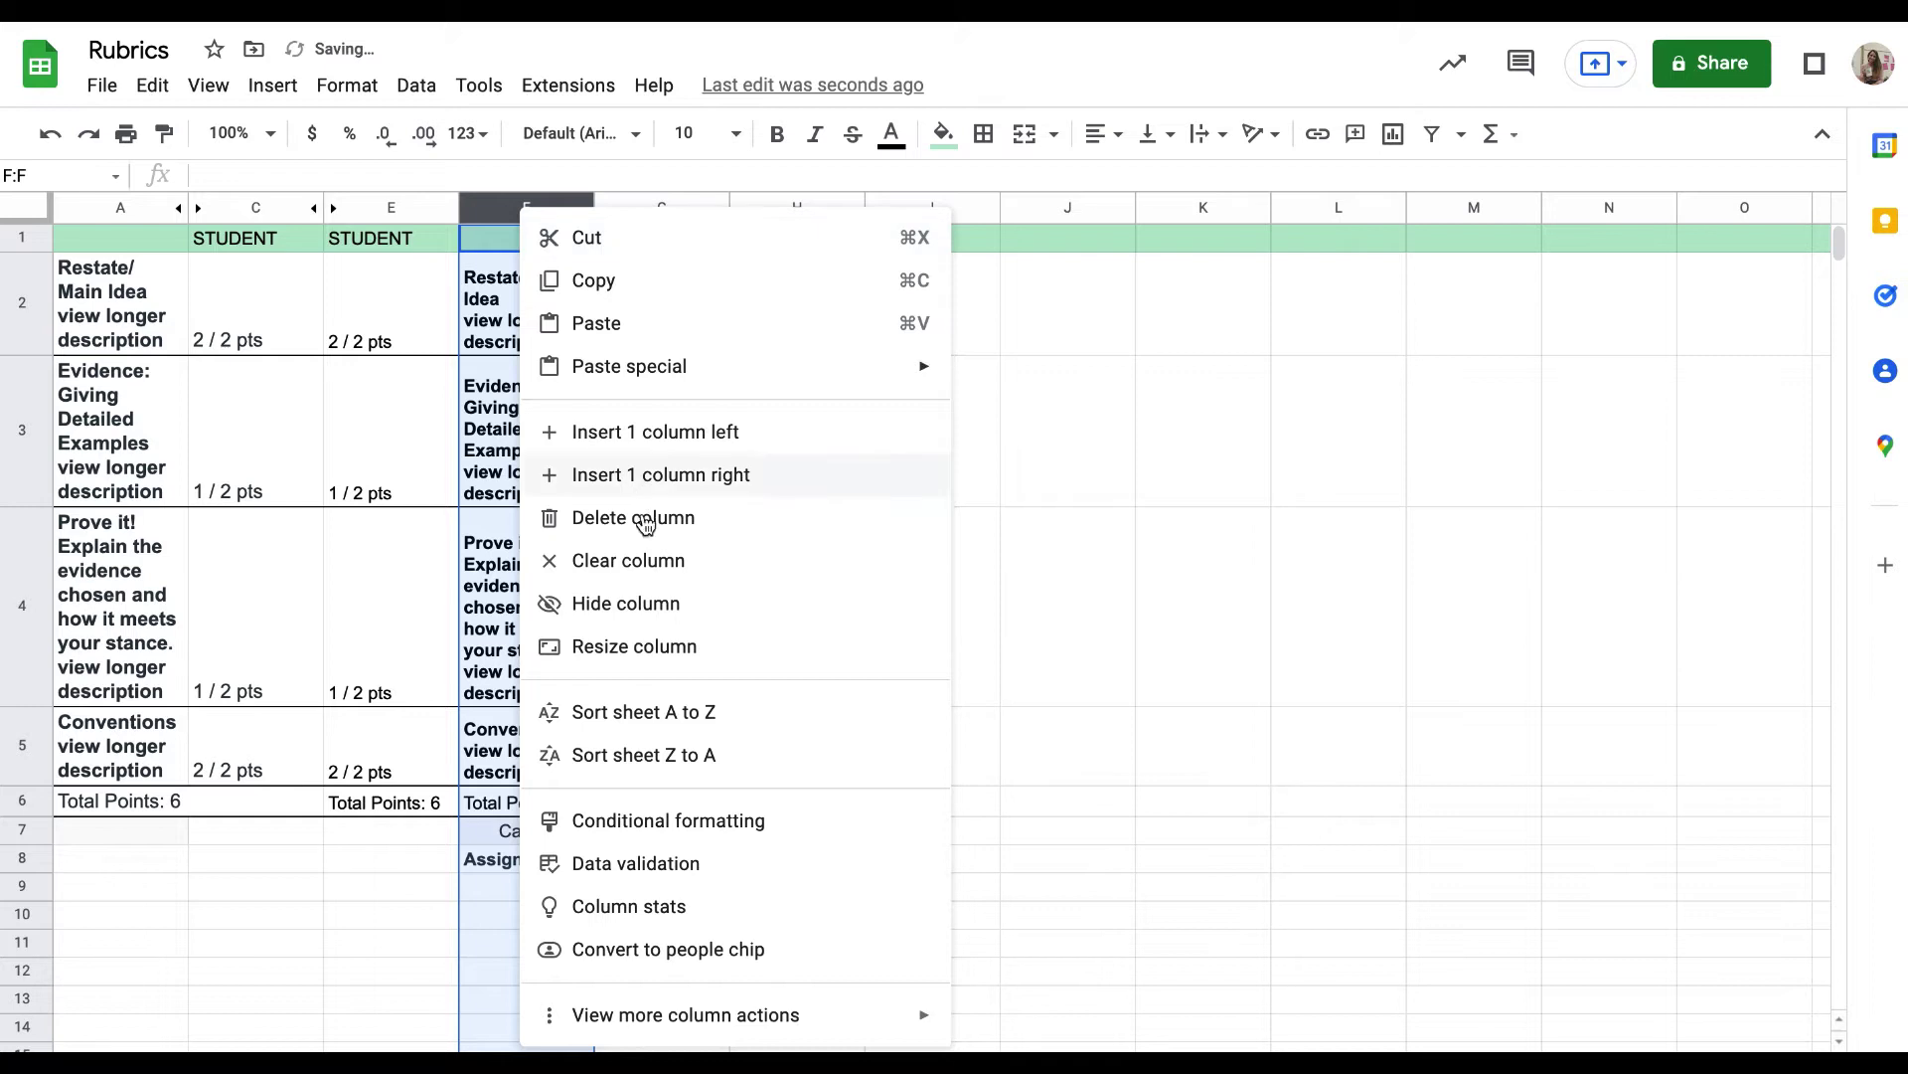
click(653, 601)
click(544, 246)
text(STU)
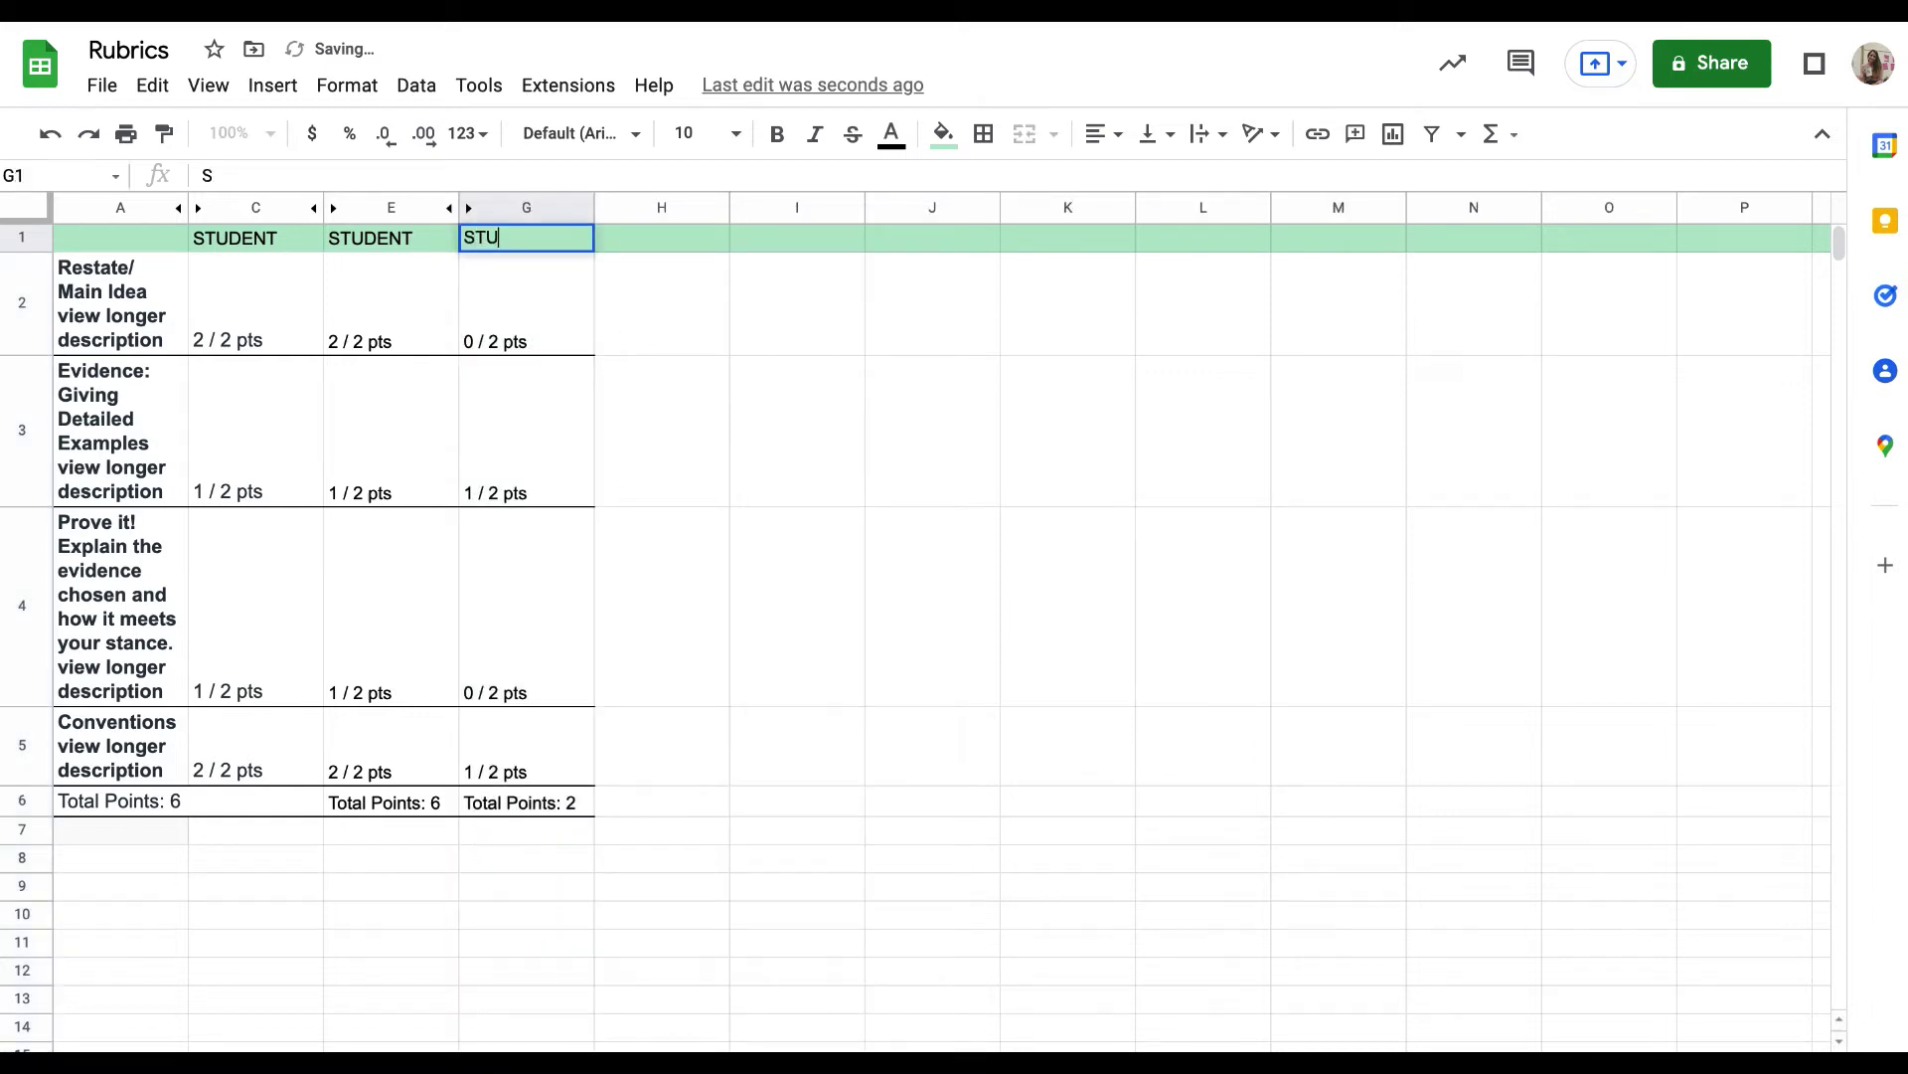
text(DENT)
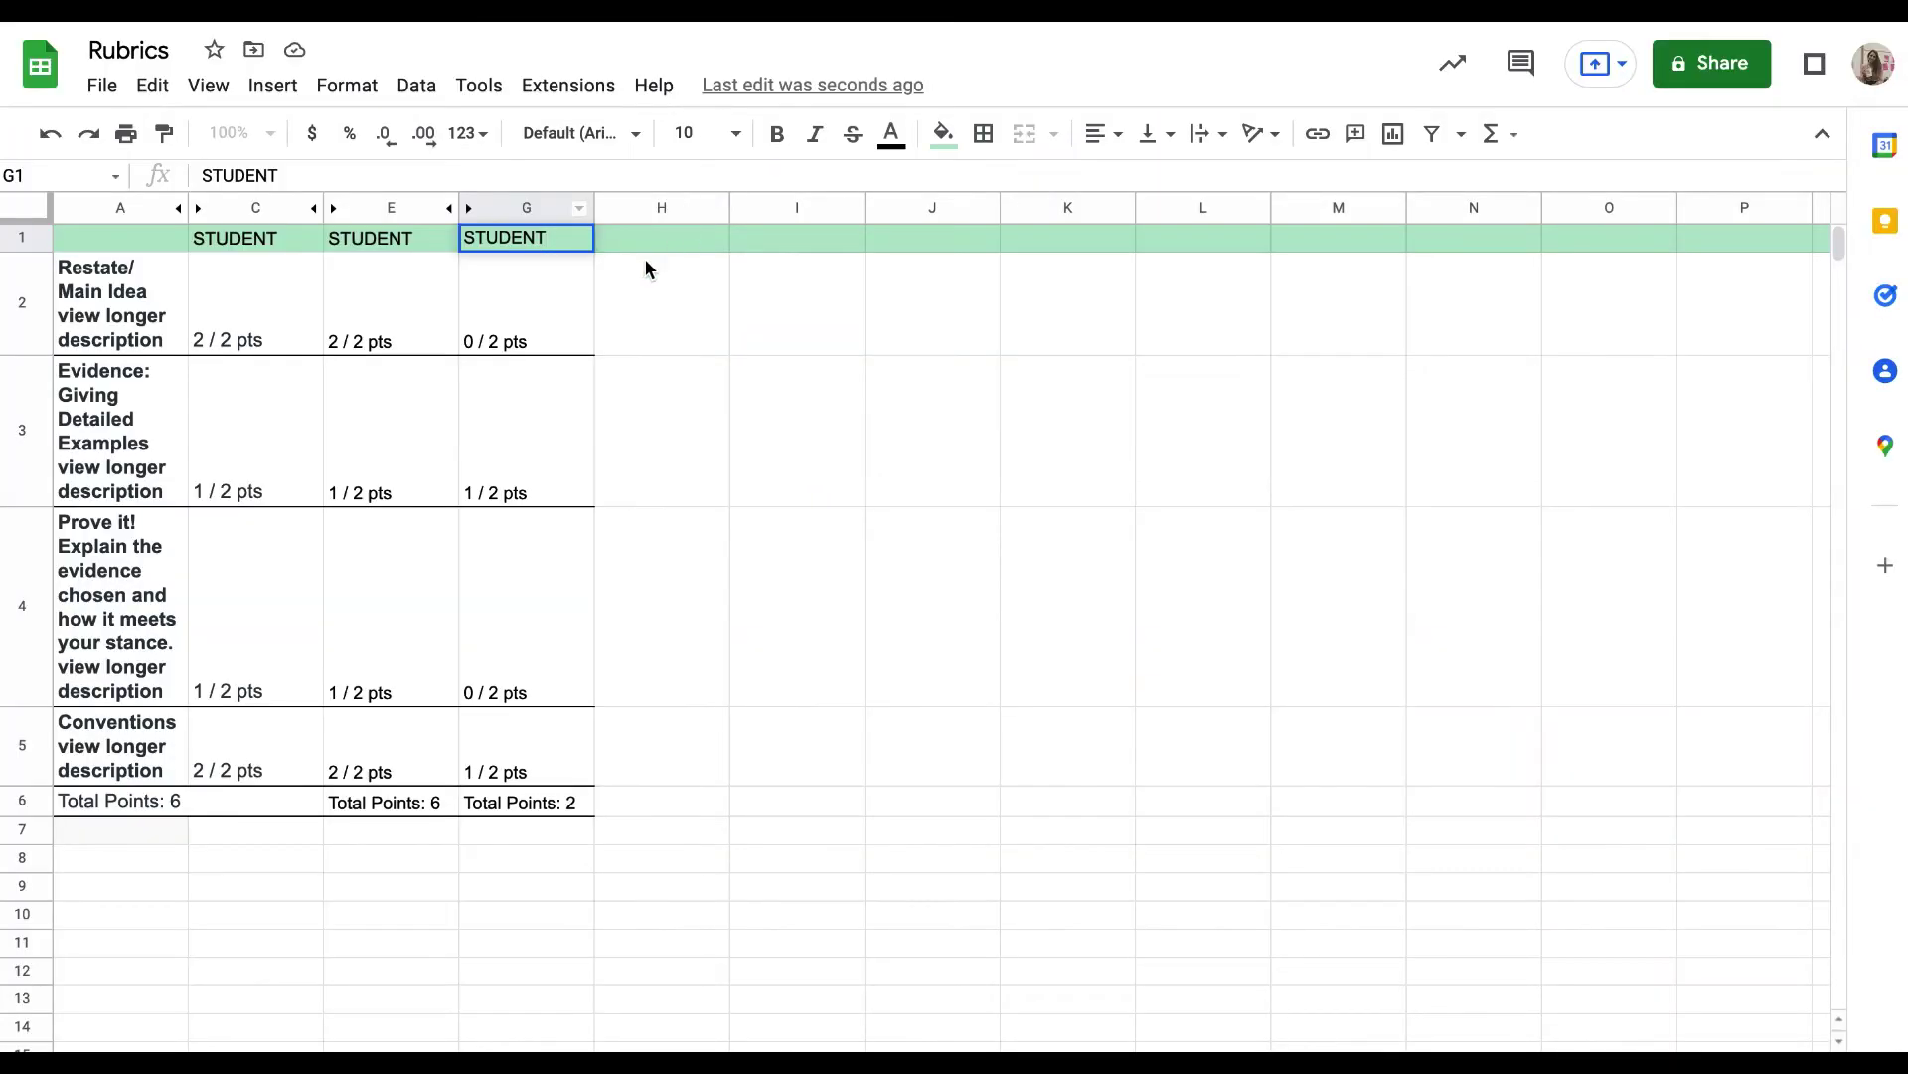
Paste the fourth rubric at H2, delete description column I, hide criteria column H, head I1 'STUDENT'
click(644, 259)
key(super+v)
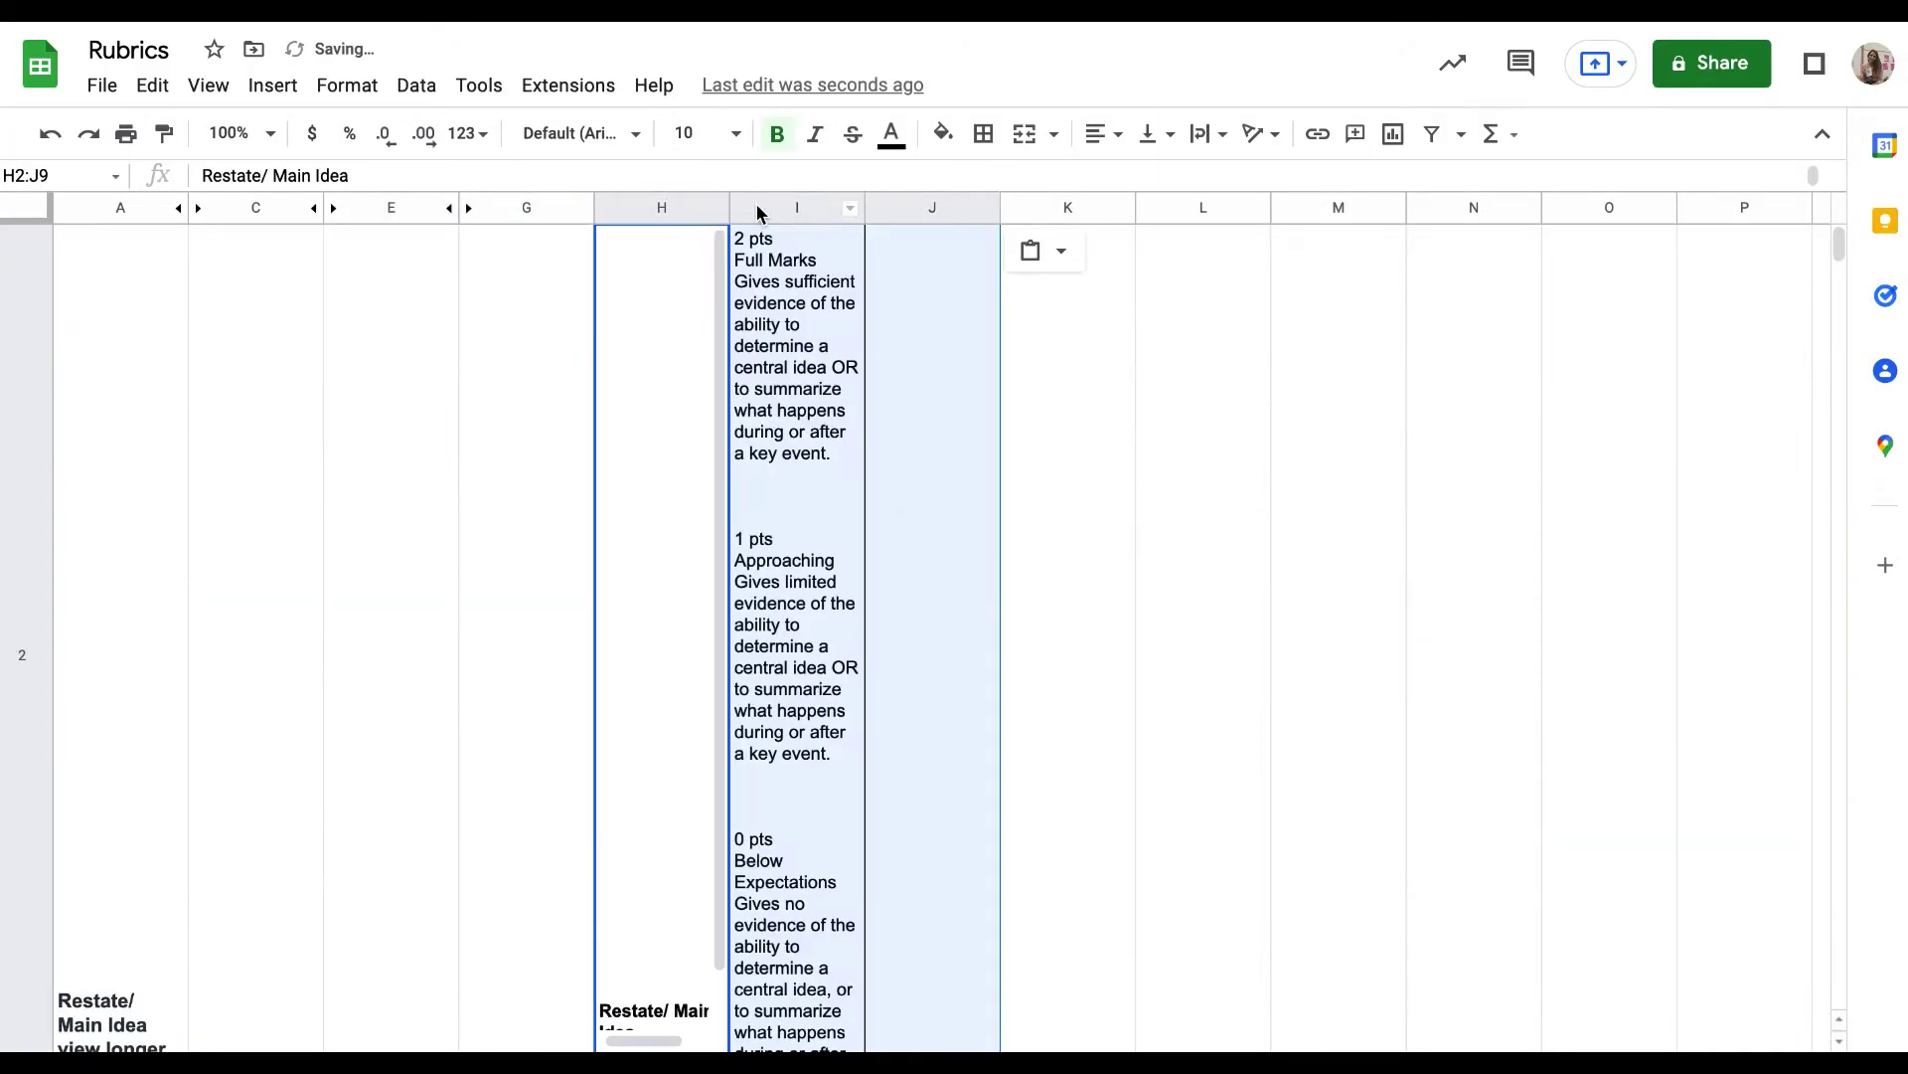
click(761, 206)
right_click(760, 207)
click(871, 516)
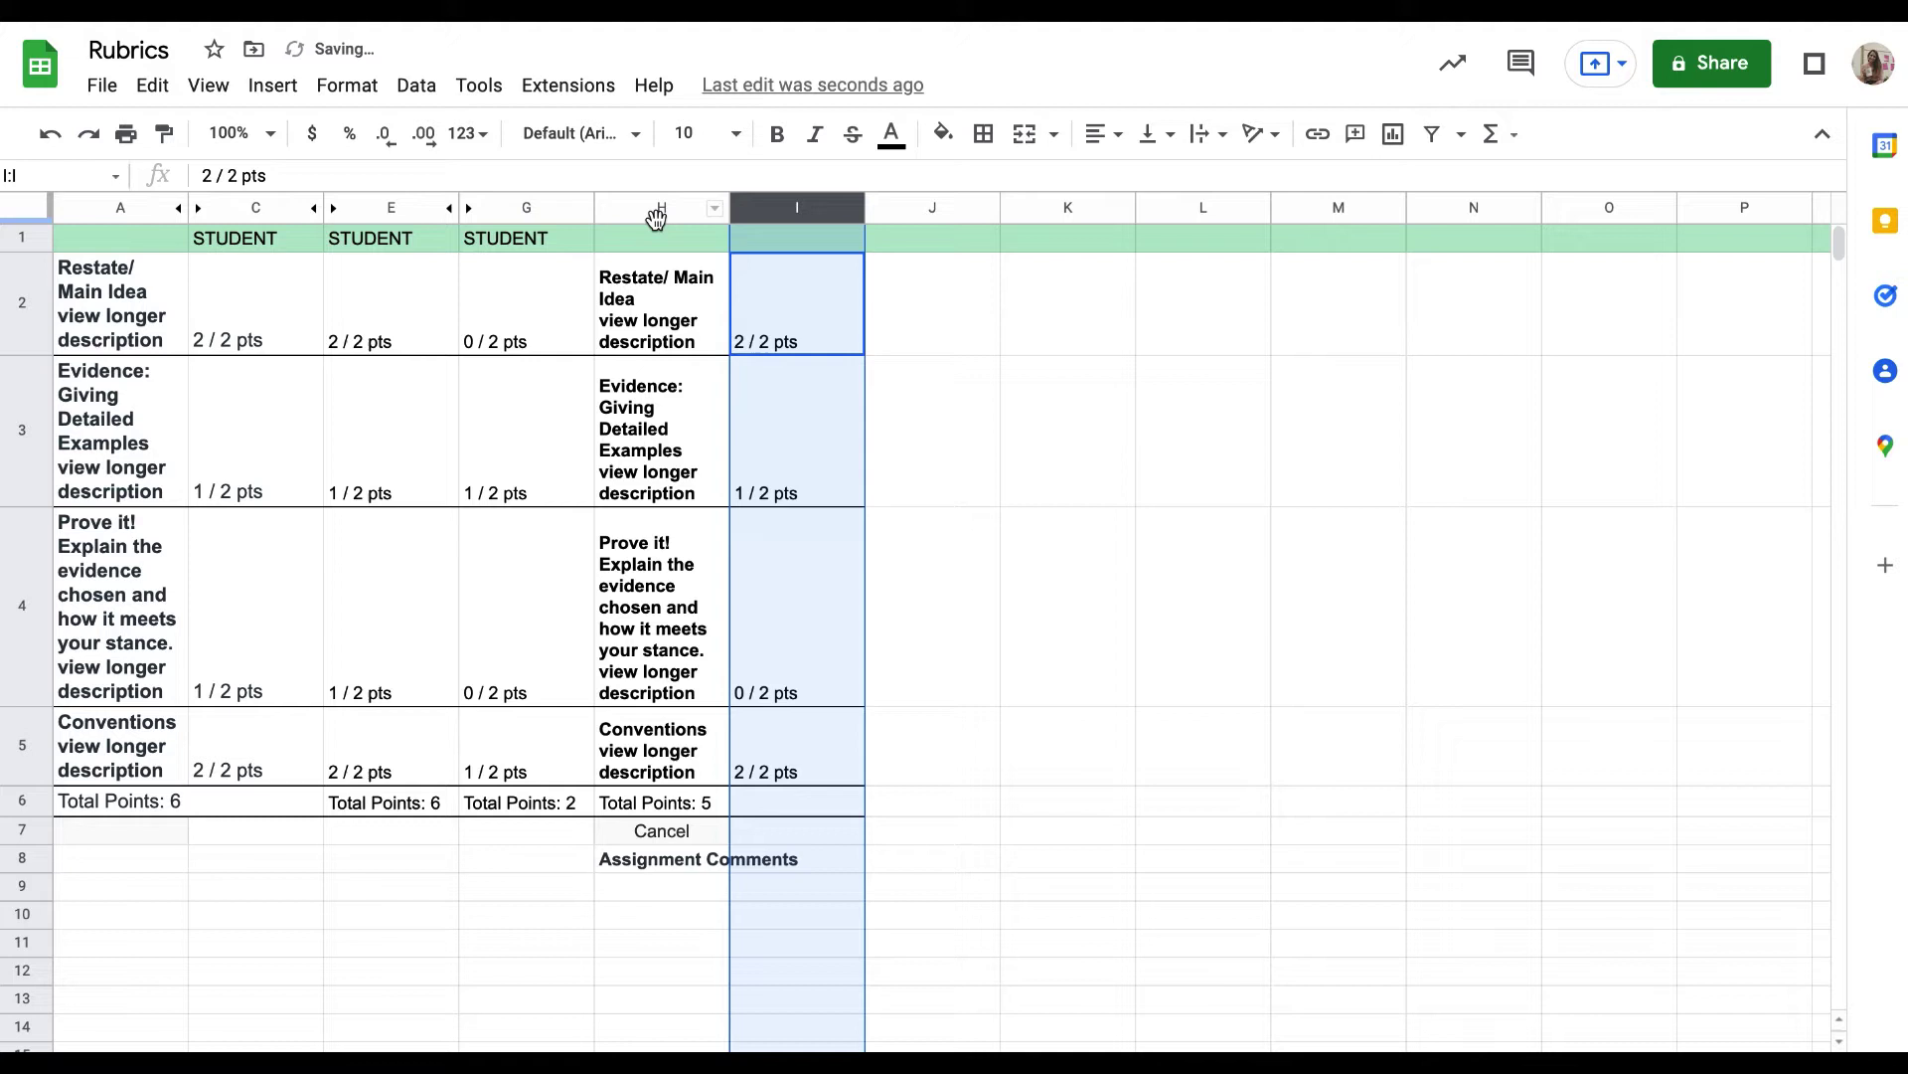
click(652, 210)
right_click(652, 211)
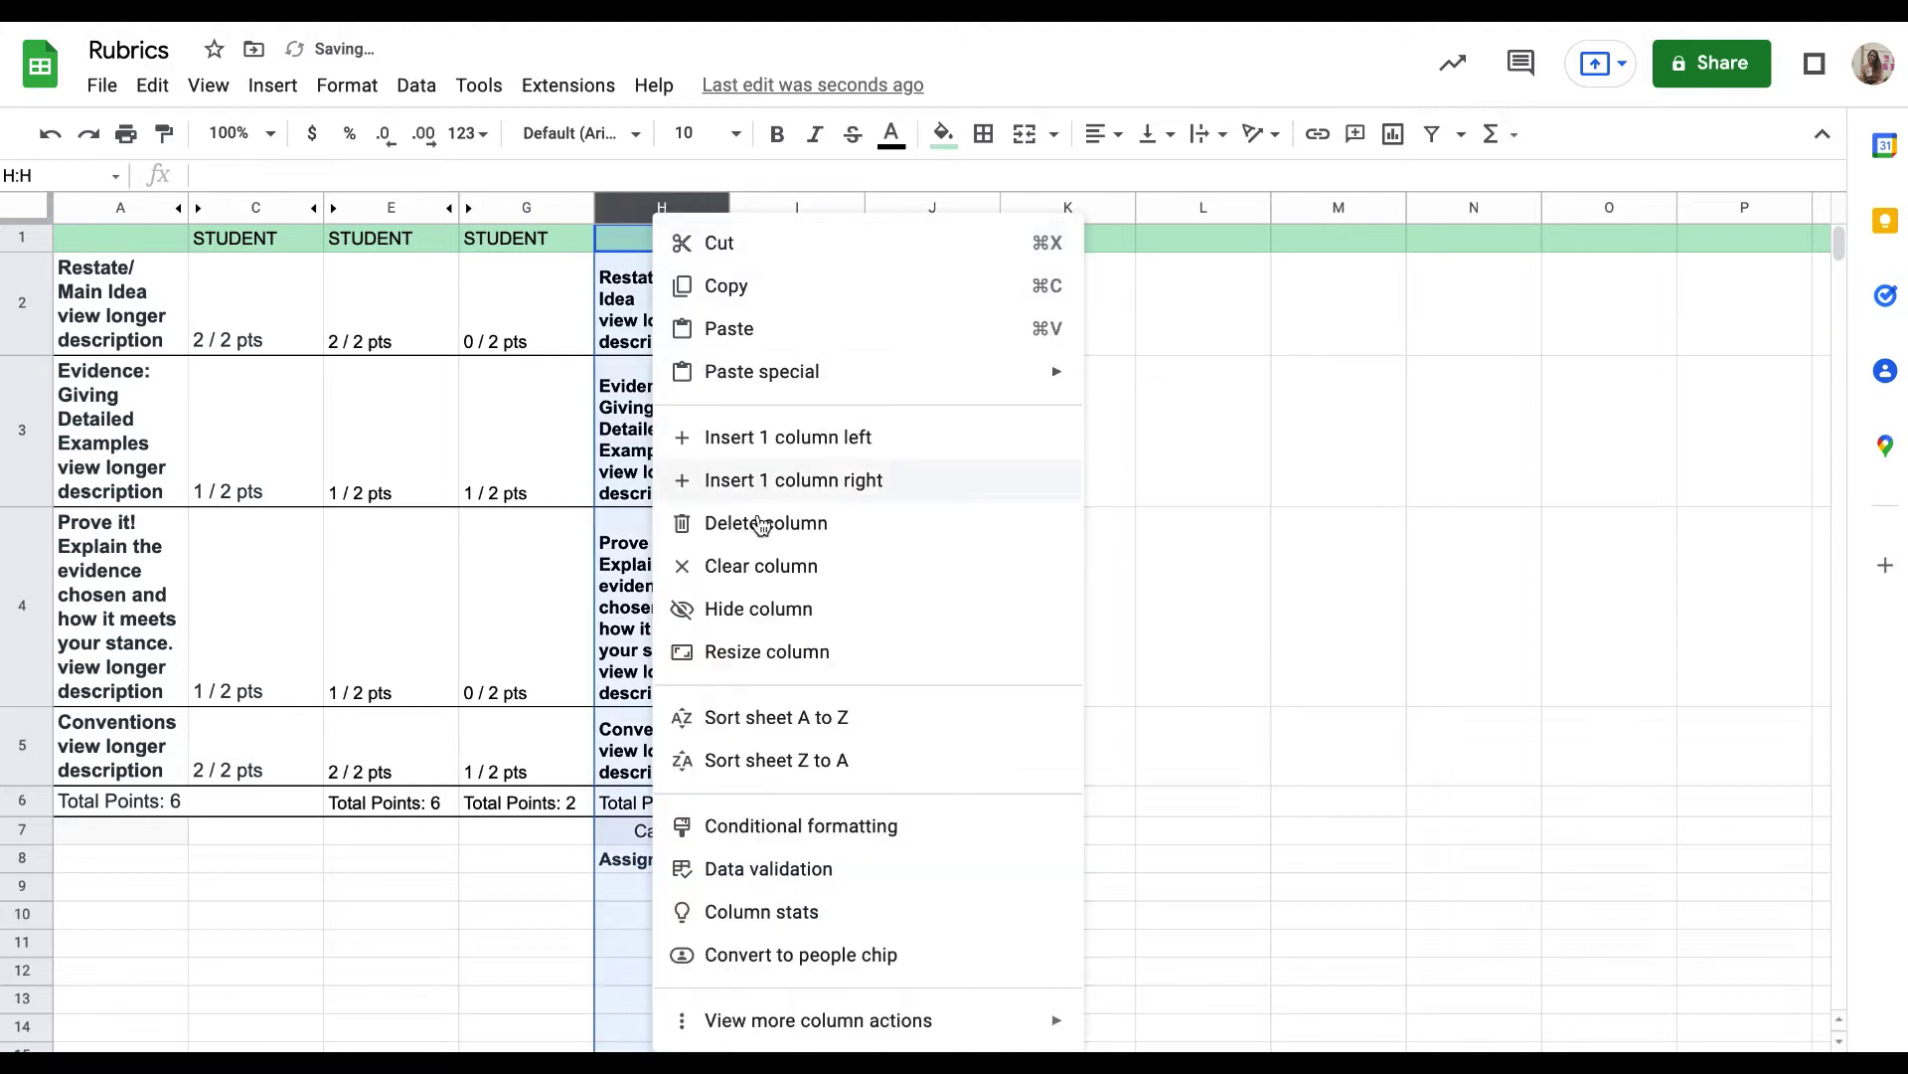
click(767, 602)
click(674, 246)
text(STUDENT)
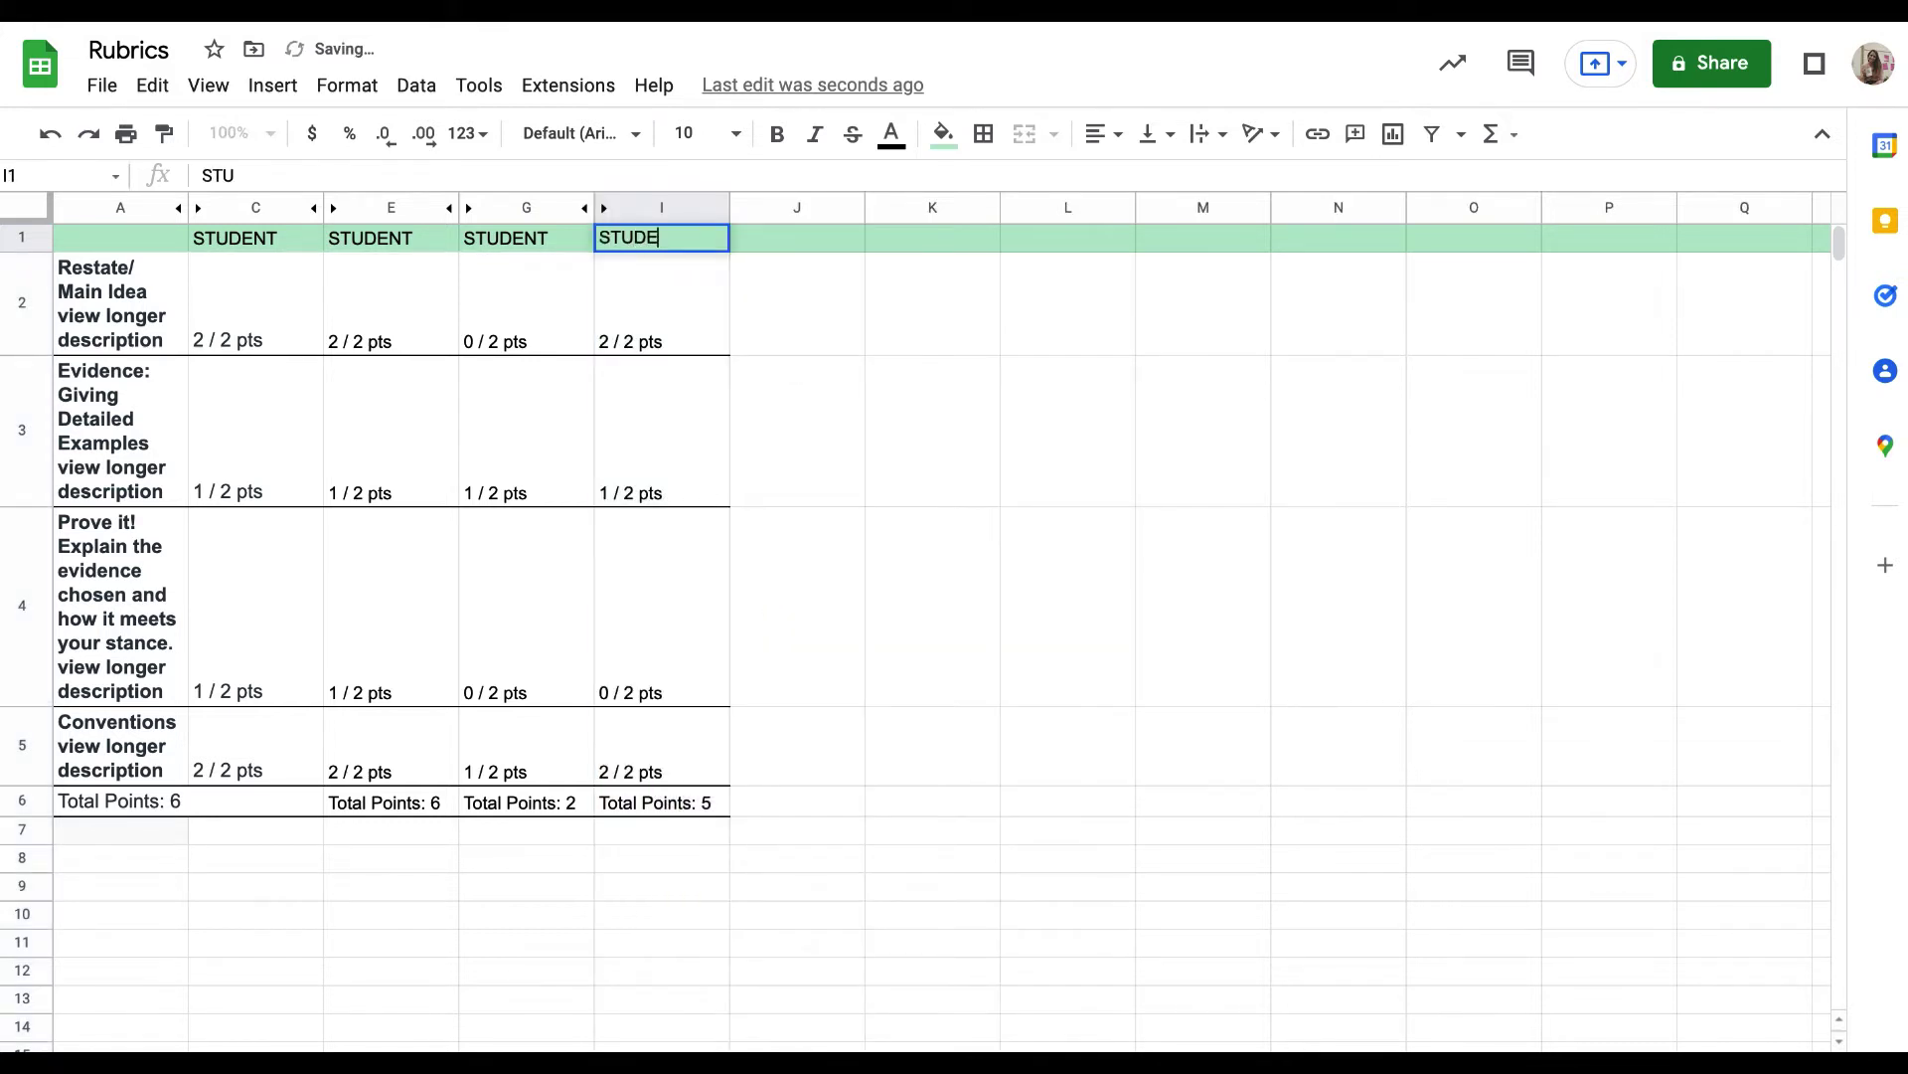
click(787, 237)
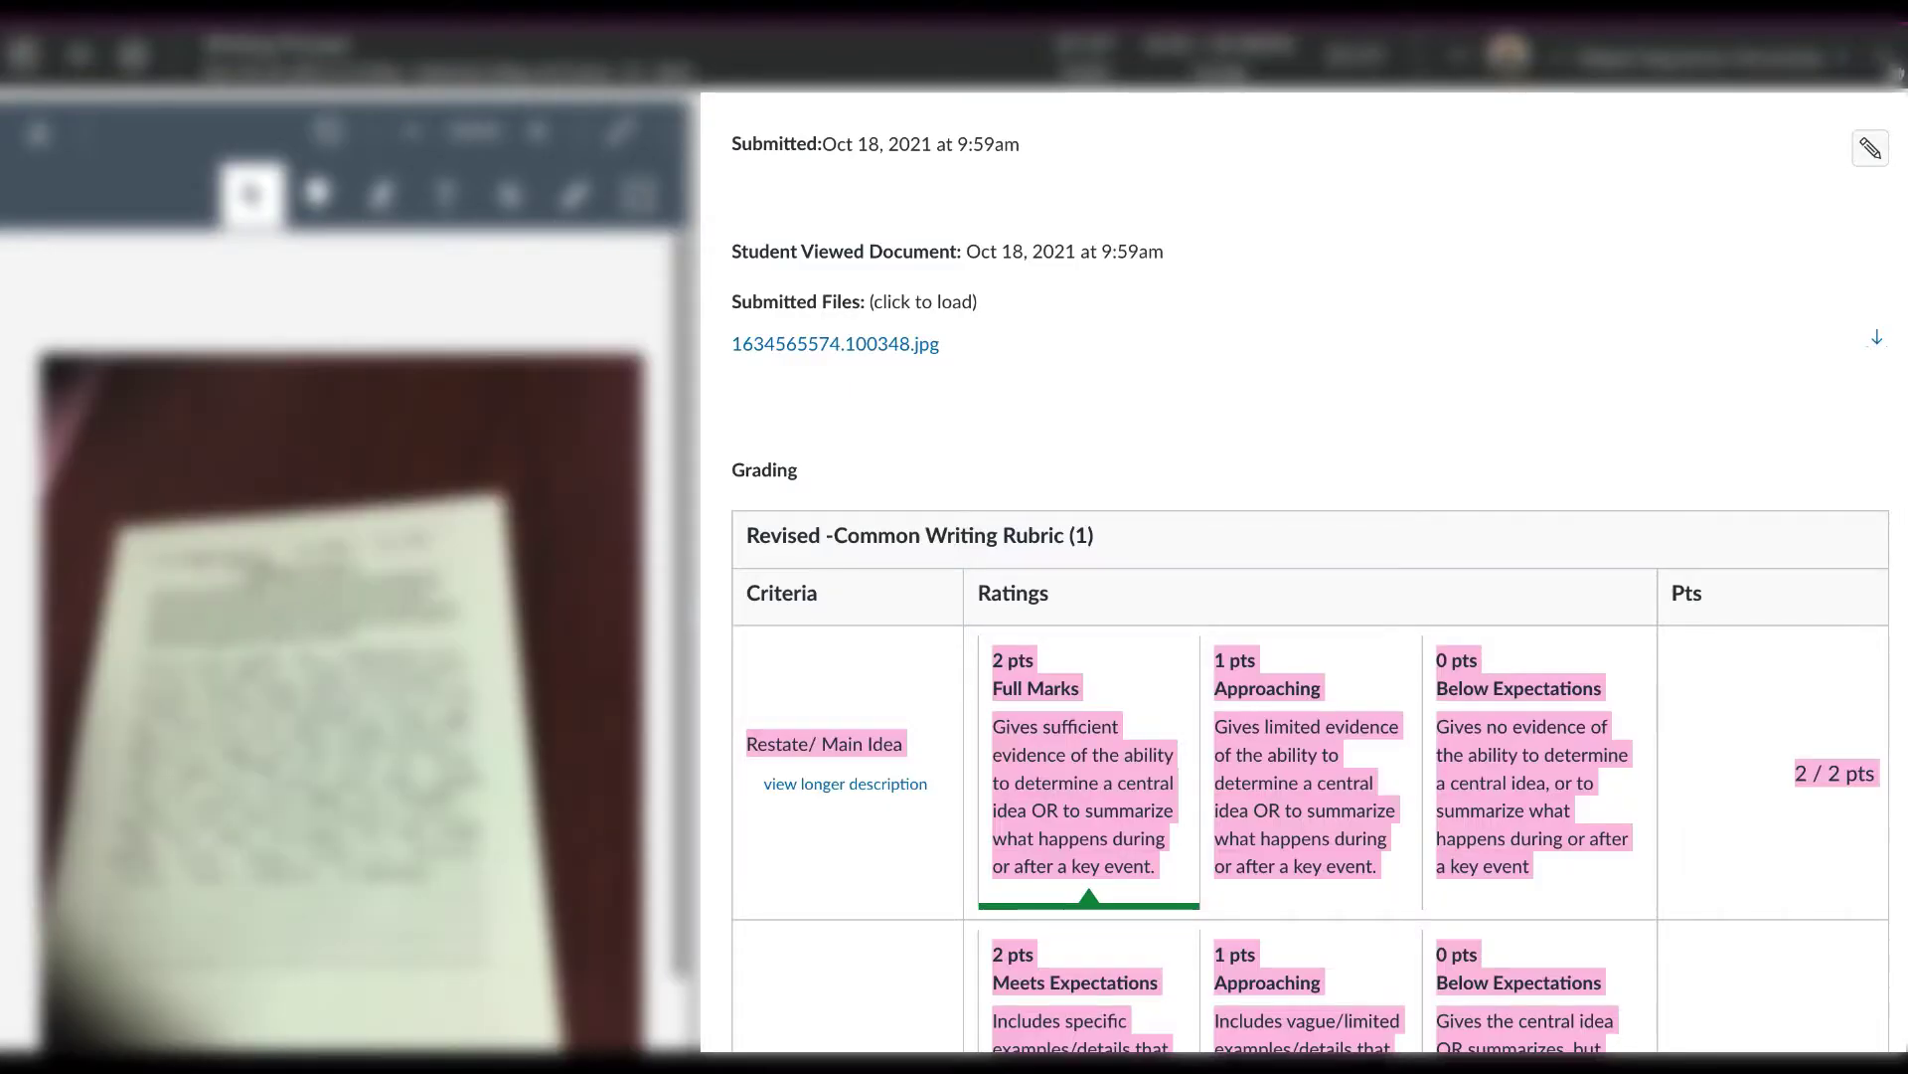
Paste the fifth rubric at J2, delete description column K, hide criteria column J, head K1 'STUDENT'
click(1882, 57)
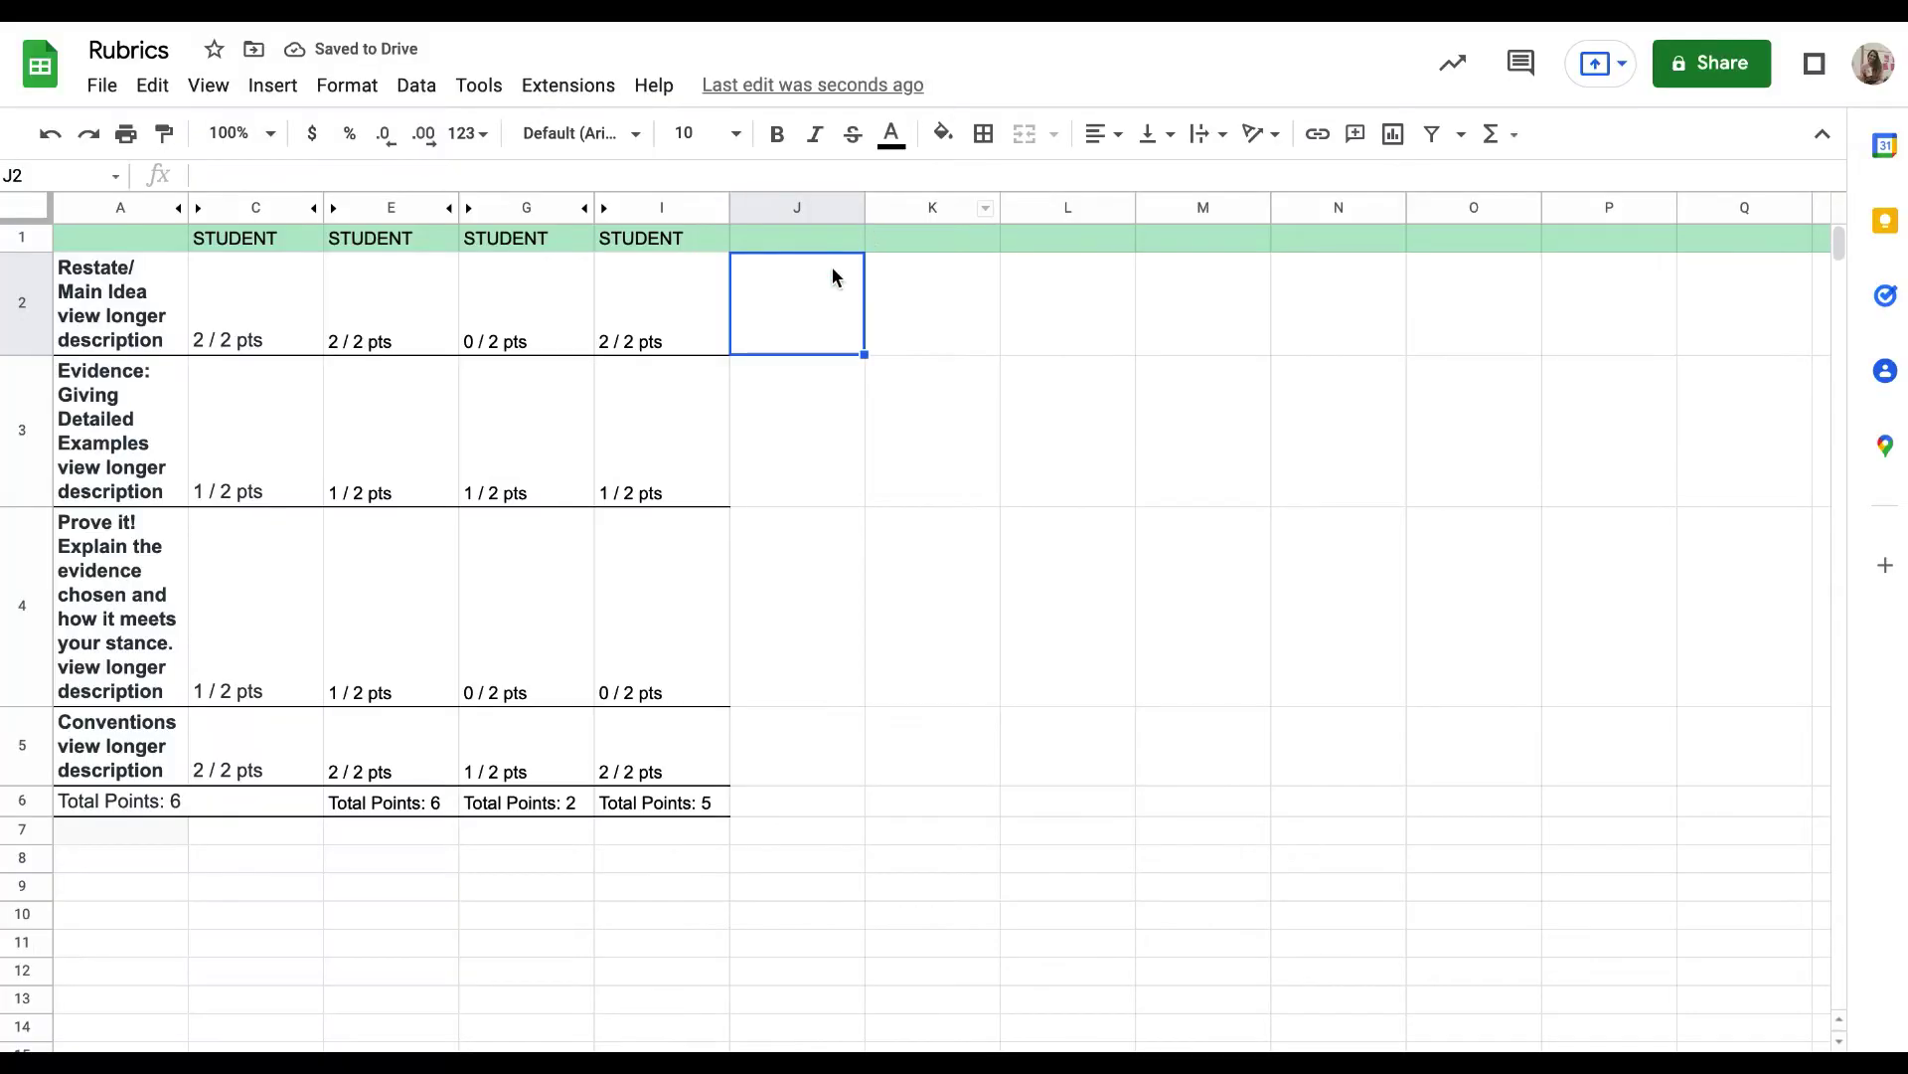
key(ctrl+v)
right_click(901, 207)
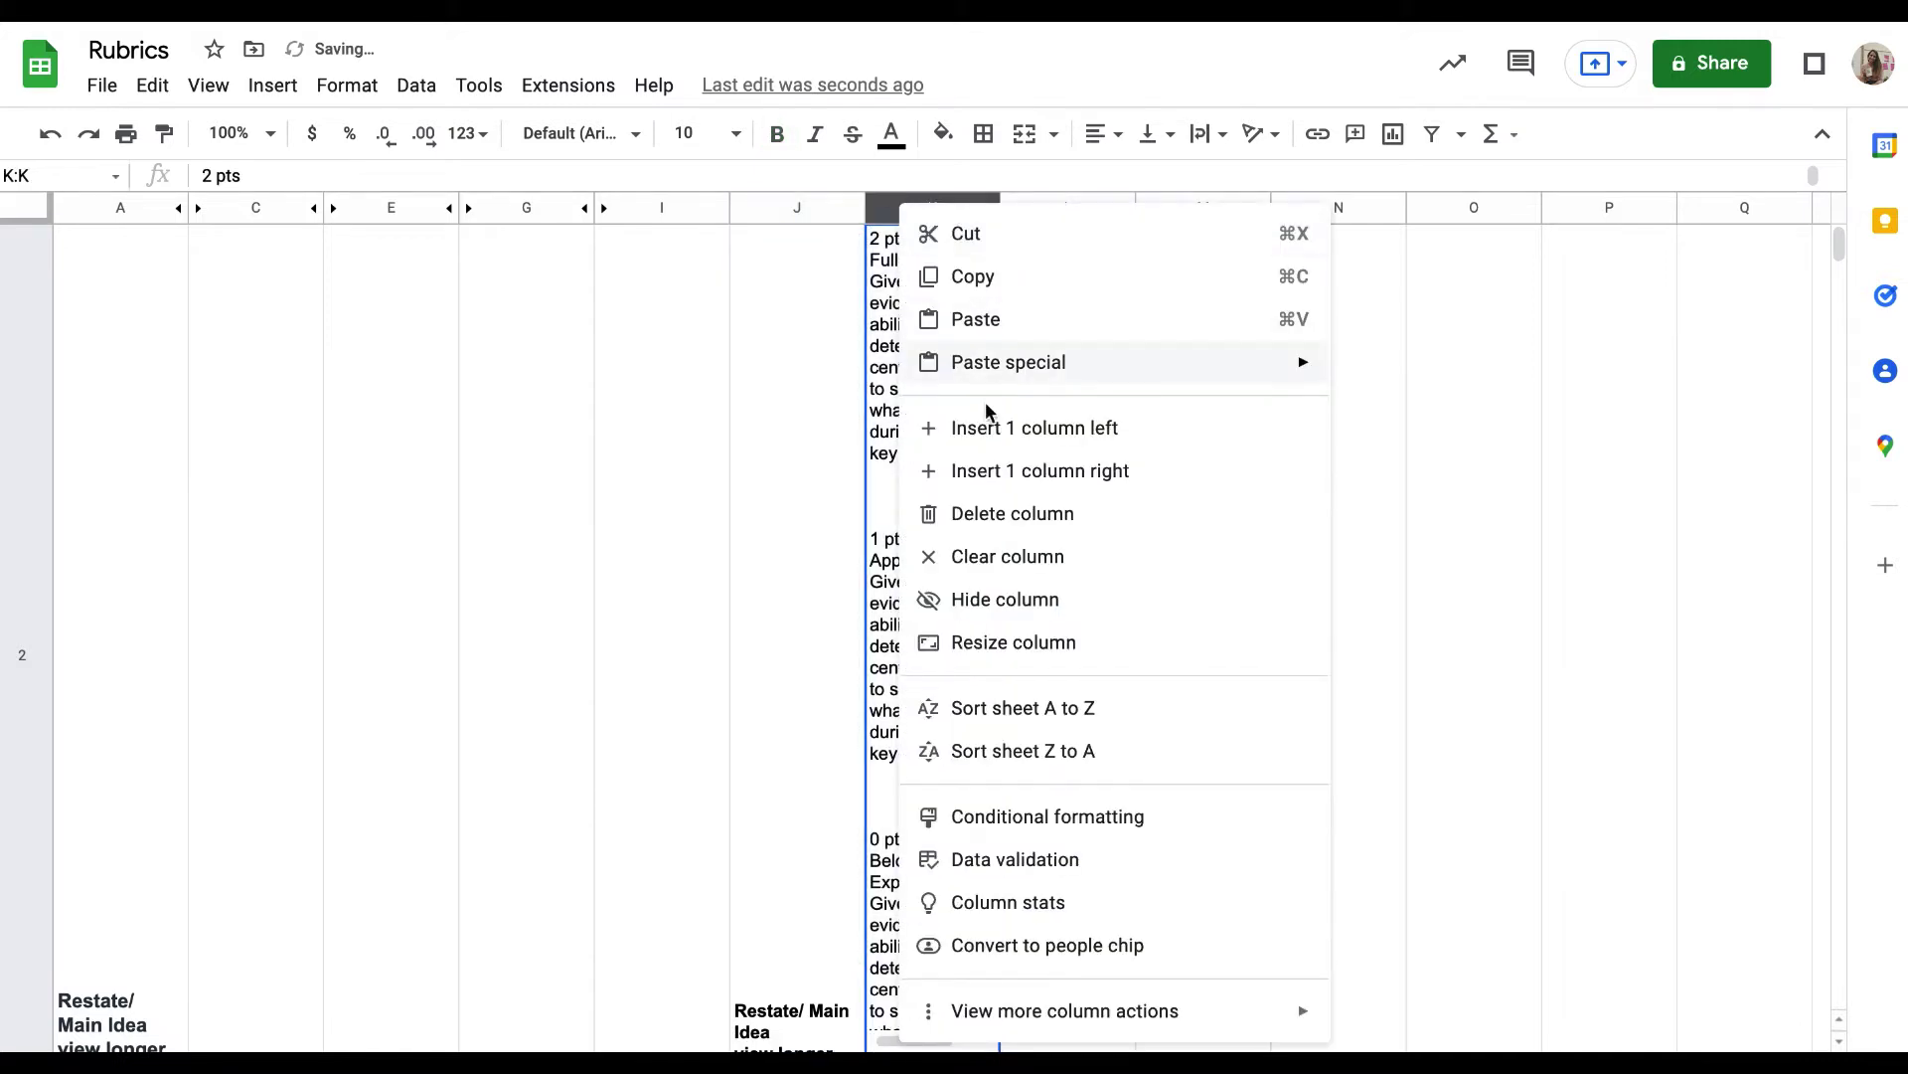
click(1017, 514)
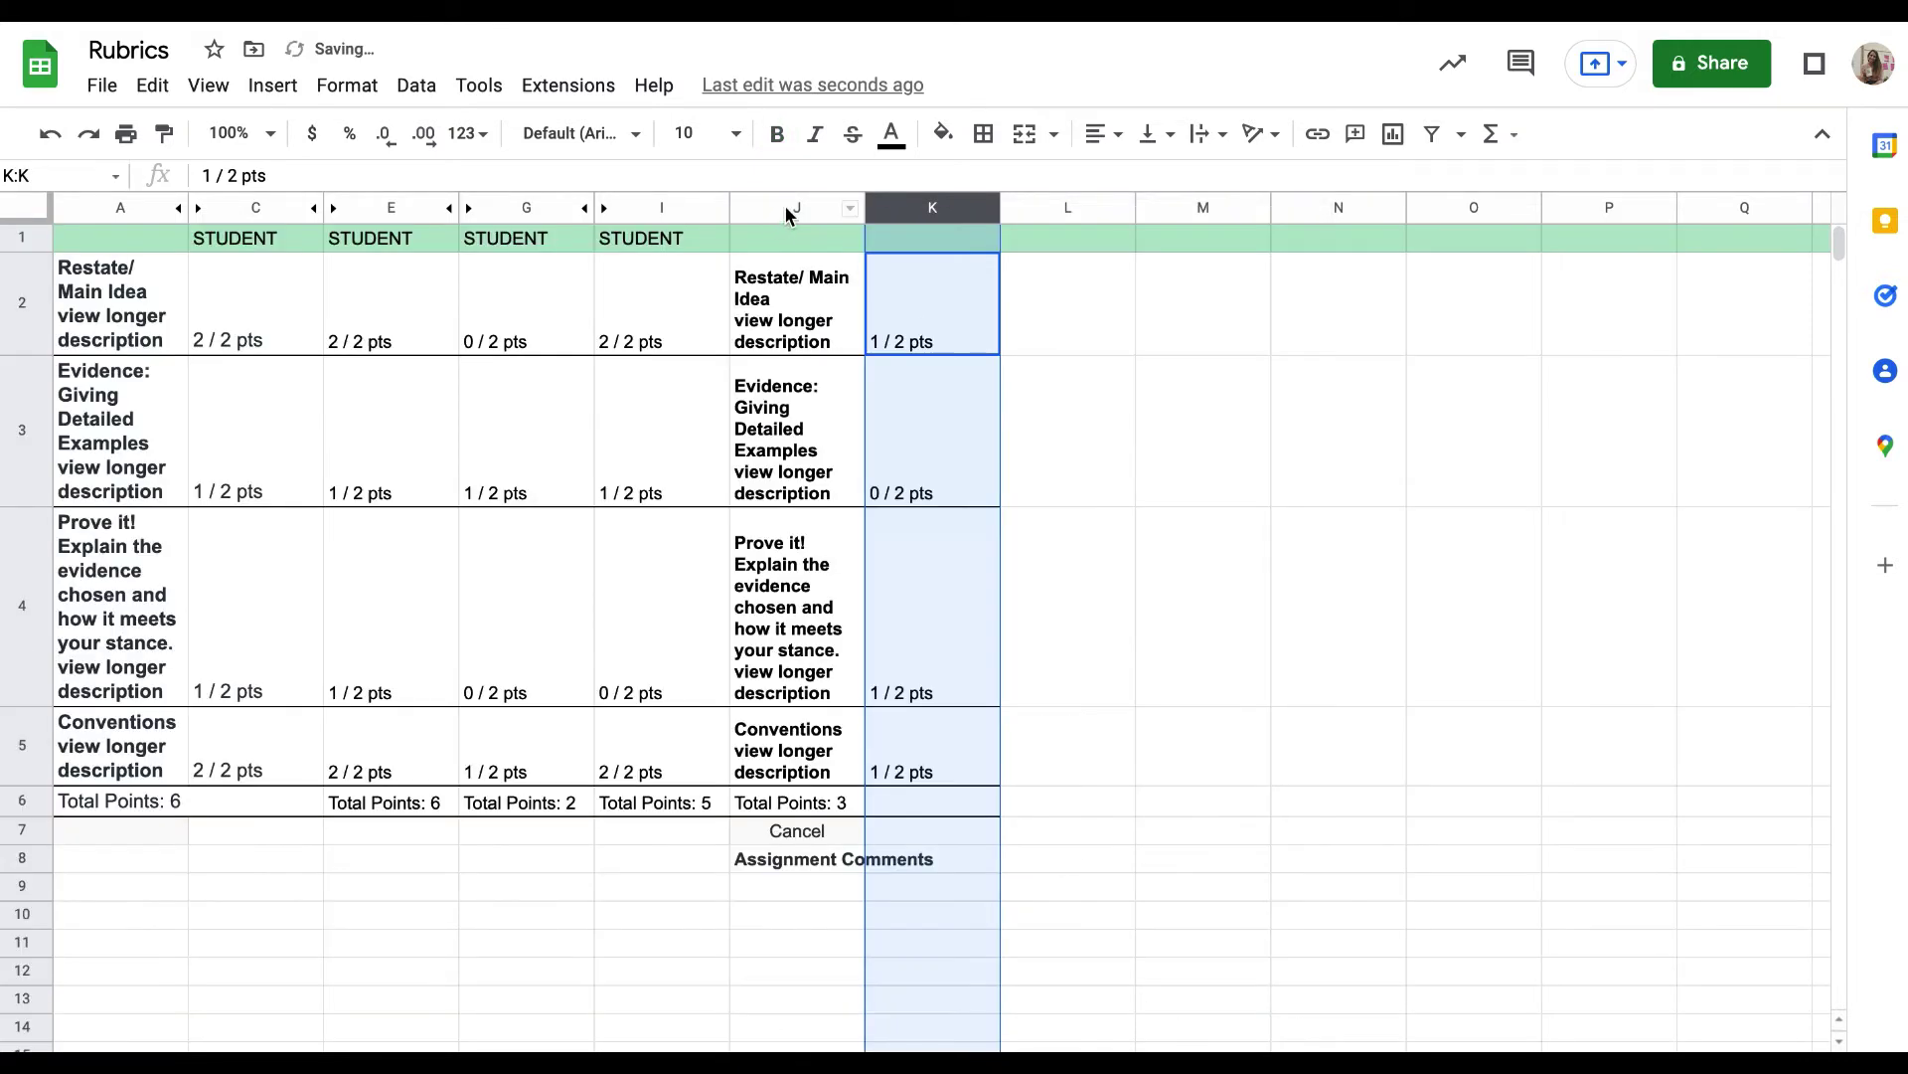
right_click(784, 206)
click(909, 599)
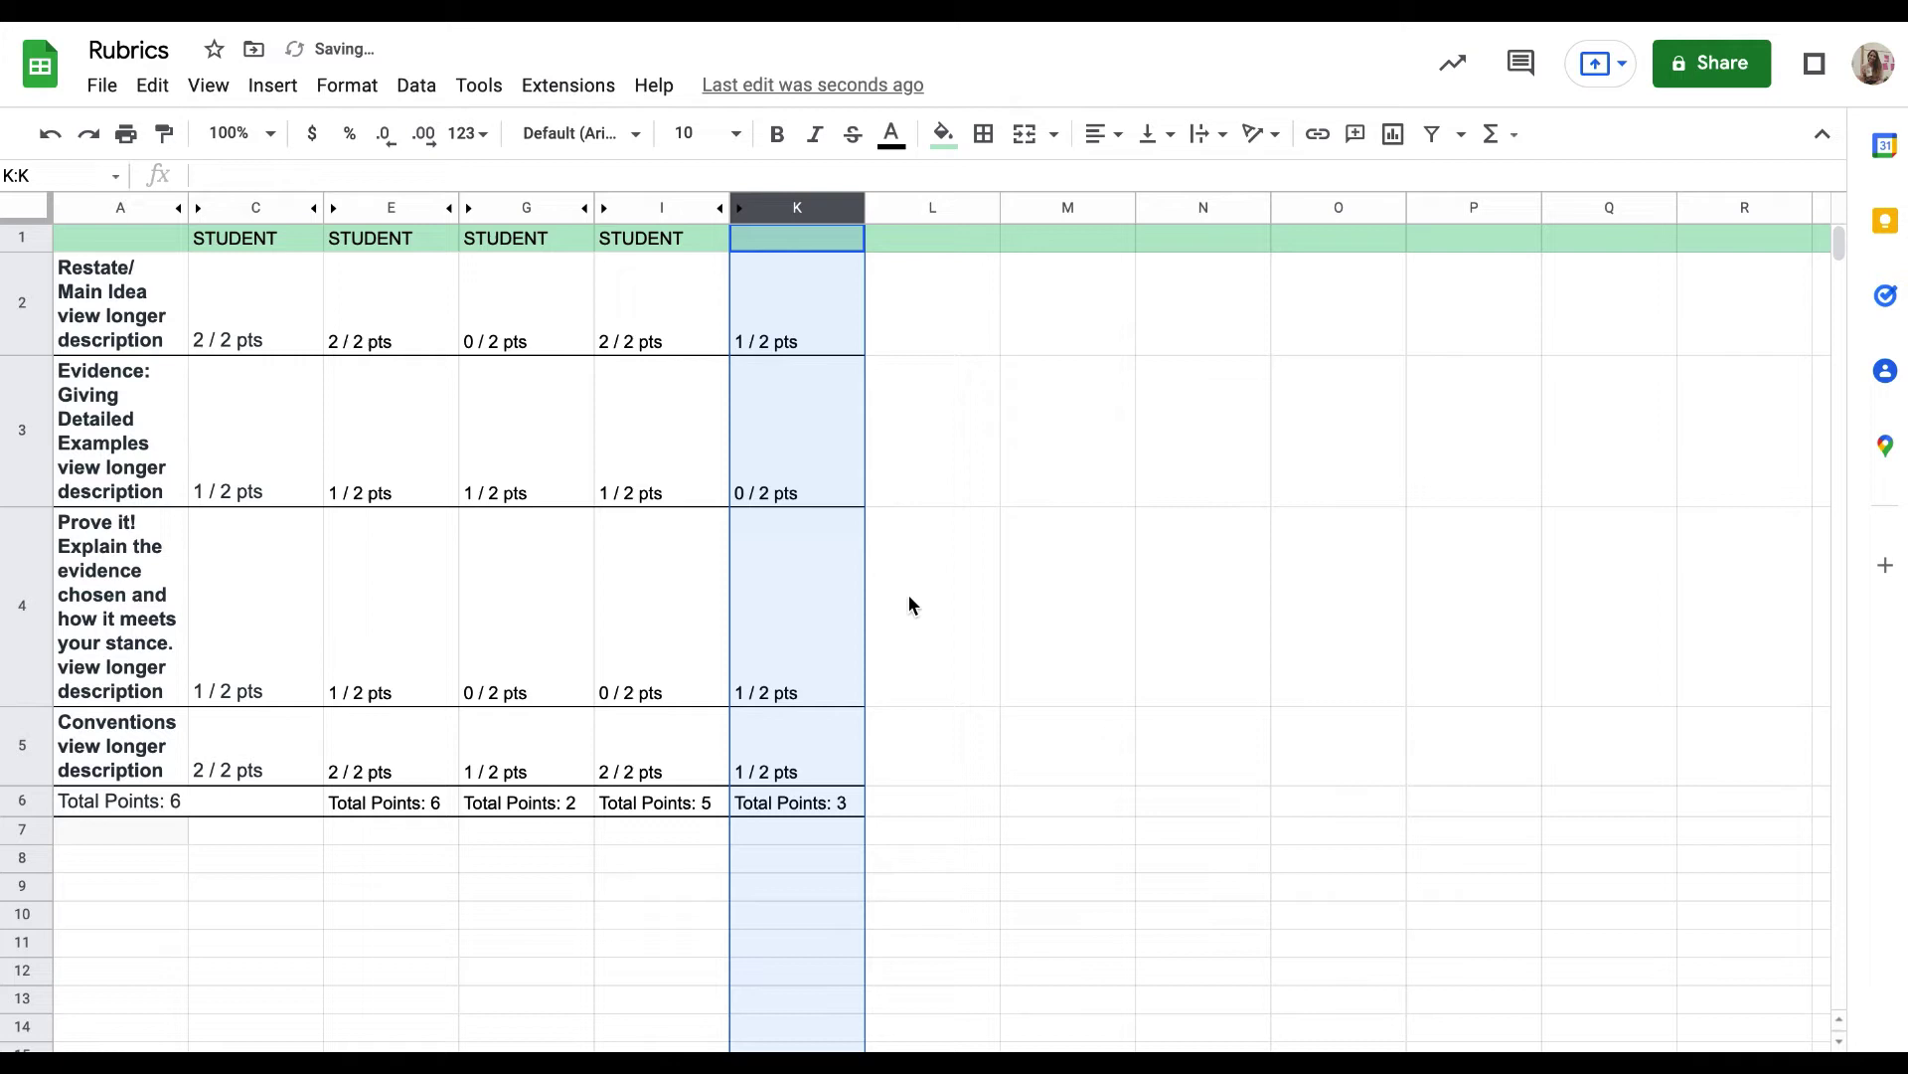
click(748, 239)
text(STUDENT)
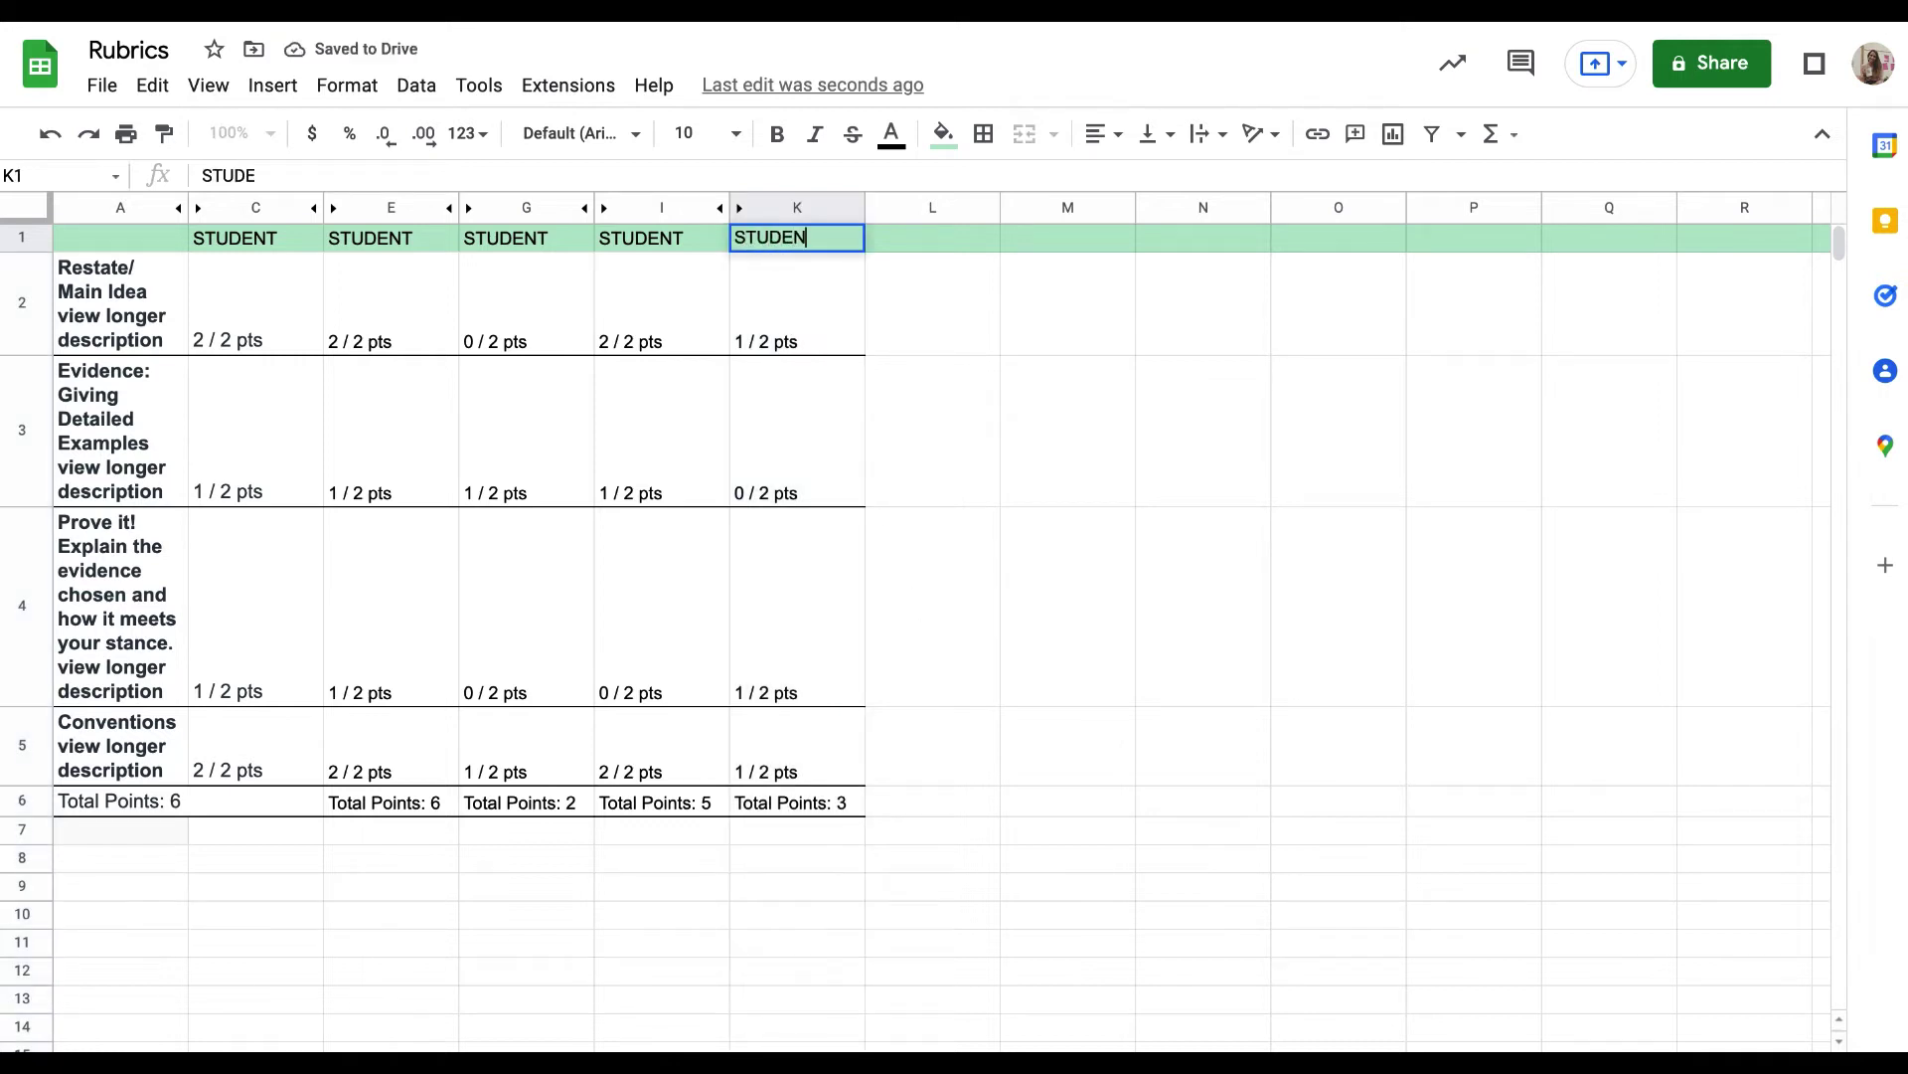
click(932, 396)
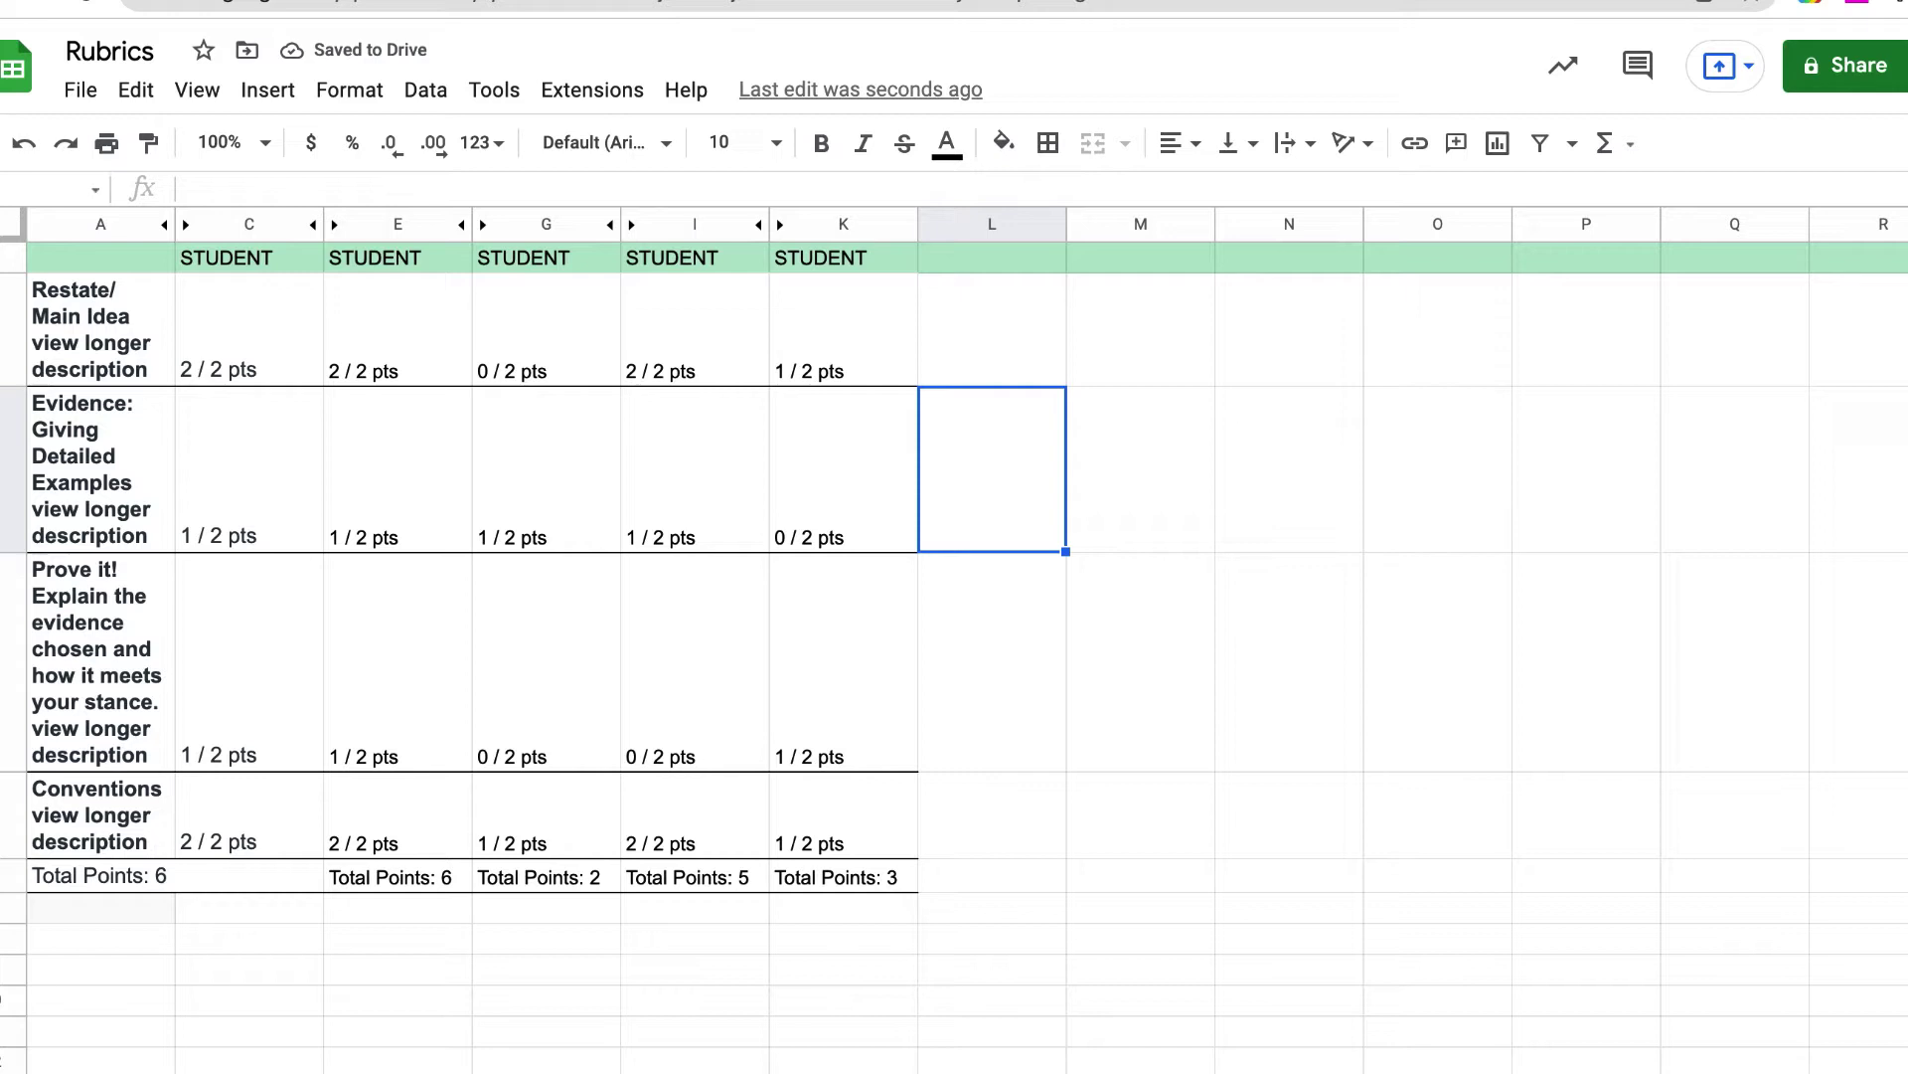
Enter =COUNTIF(C2:K2, "2 / 2 pts") in M2 to count full-mark scores
click(1141, 338)
text(=co)
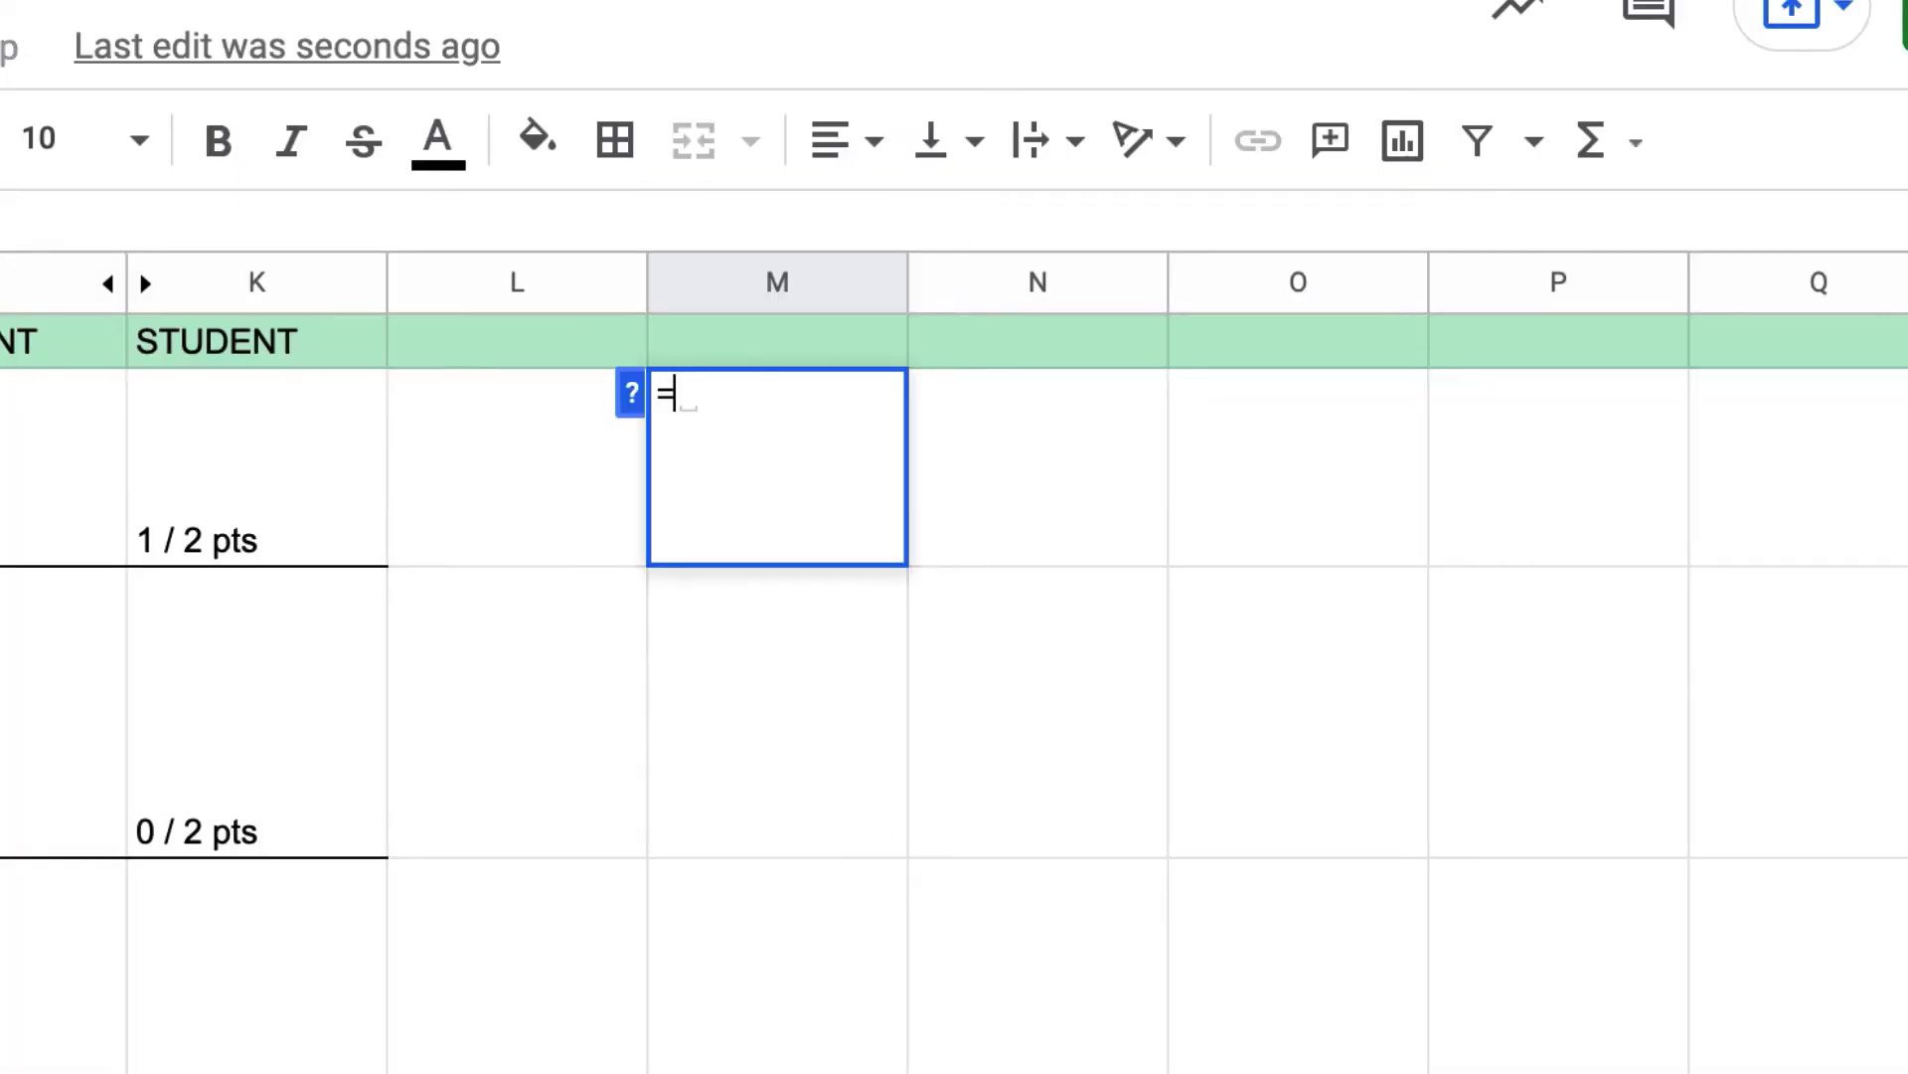
text(untif)
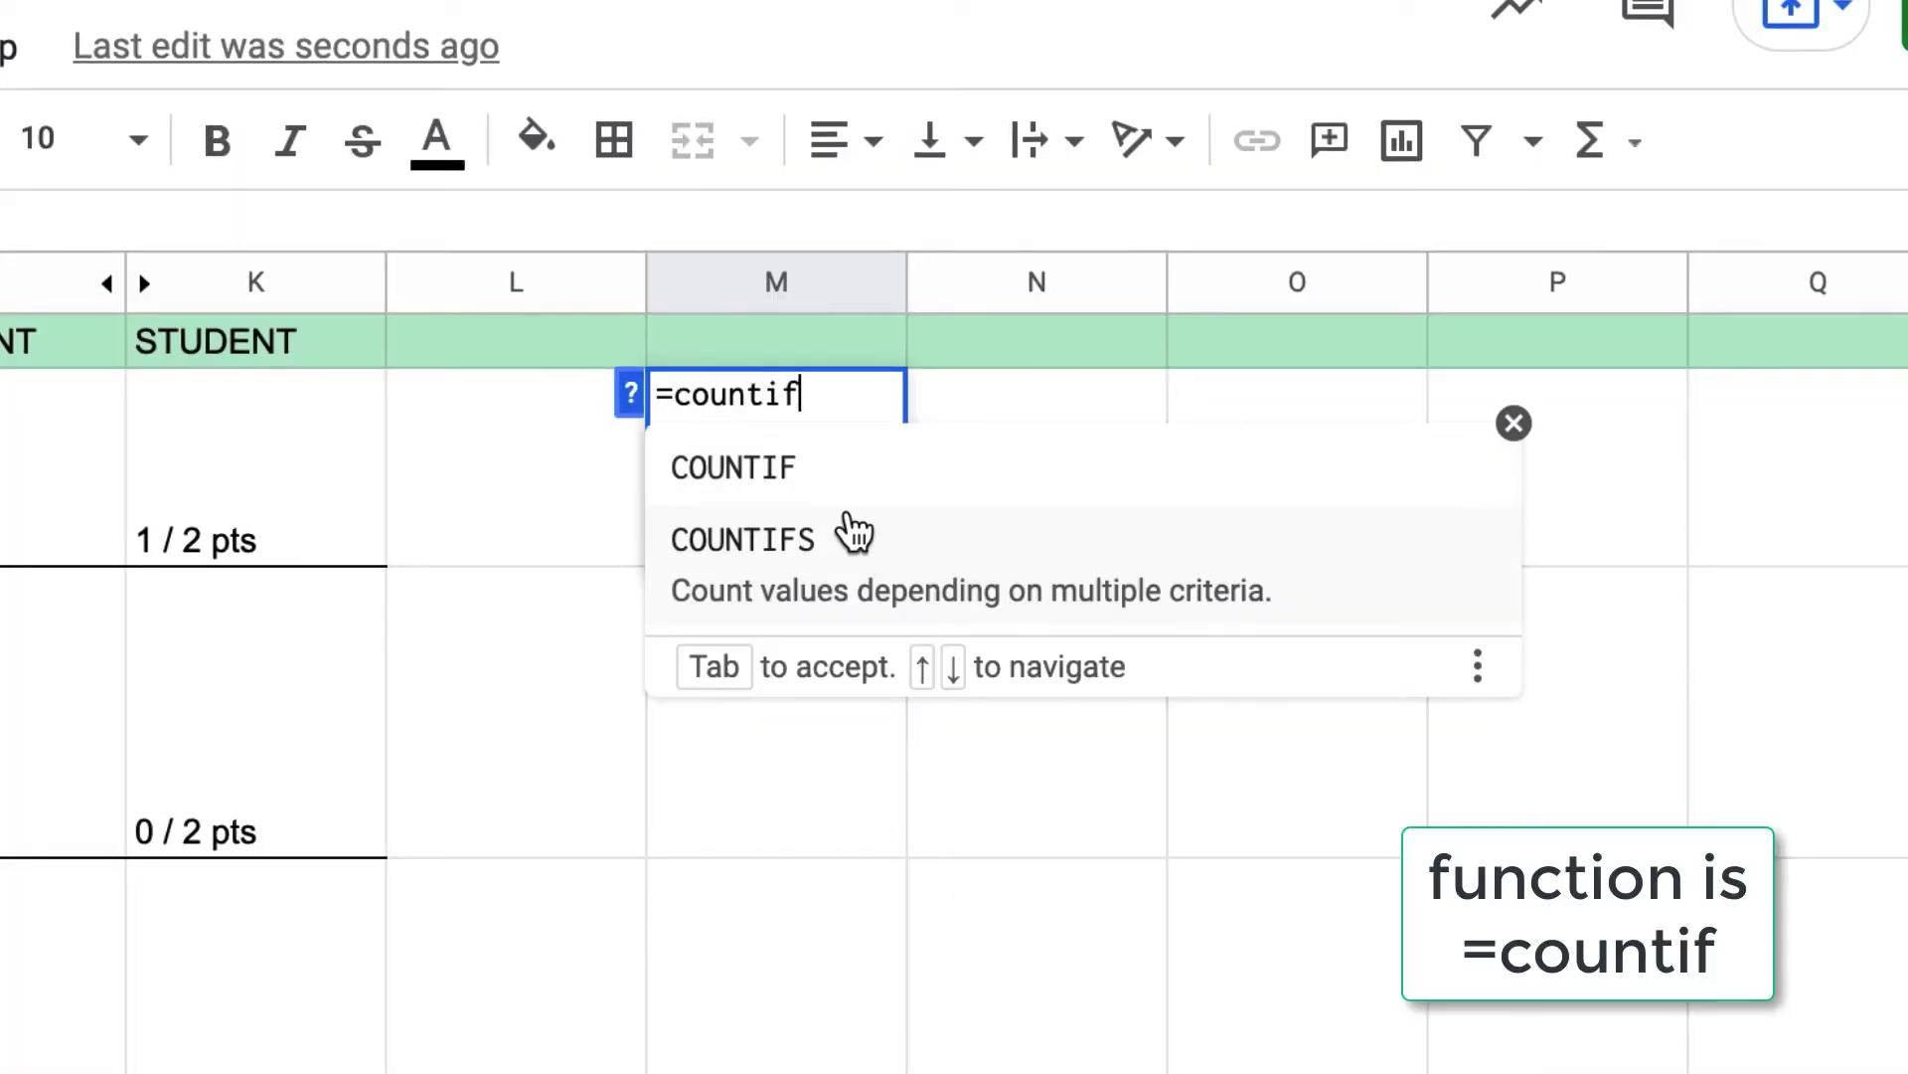
click(778, 477)
click(274, 322)
drag(754, 338, 807, 343)
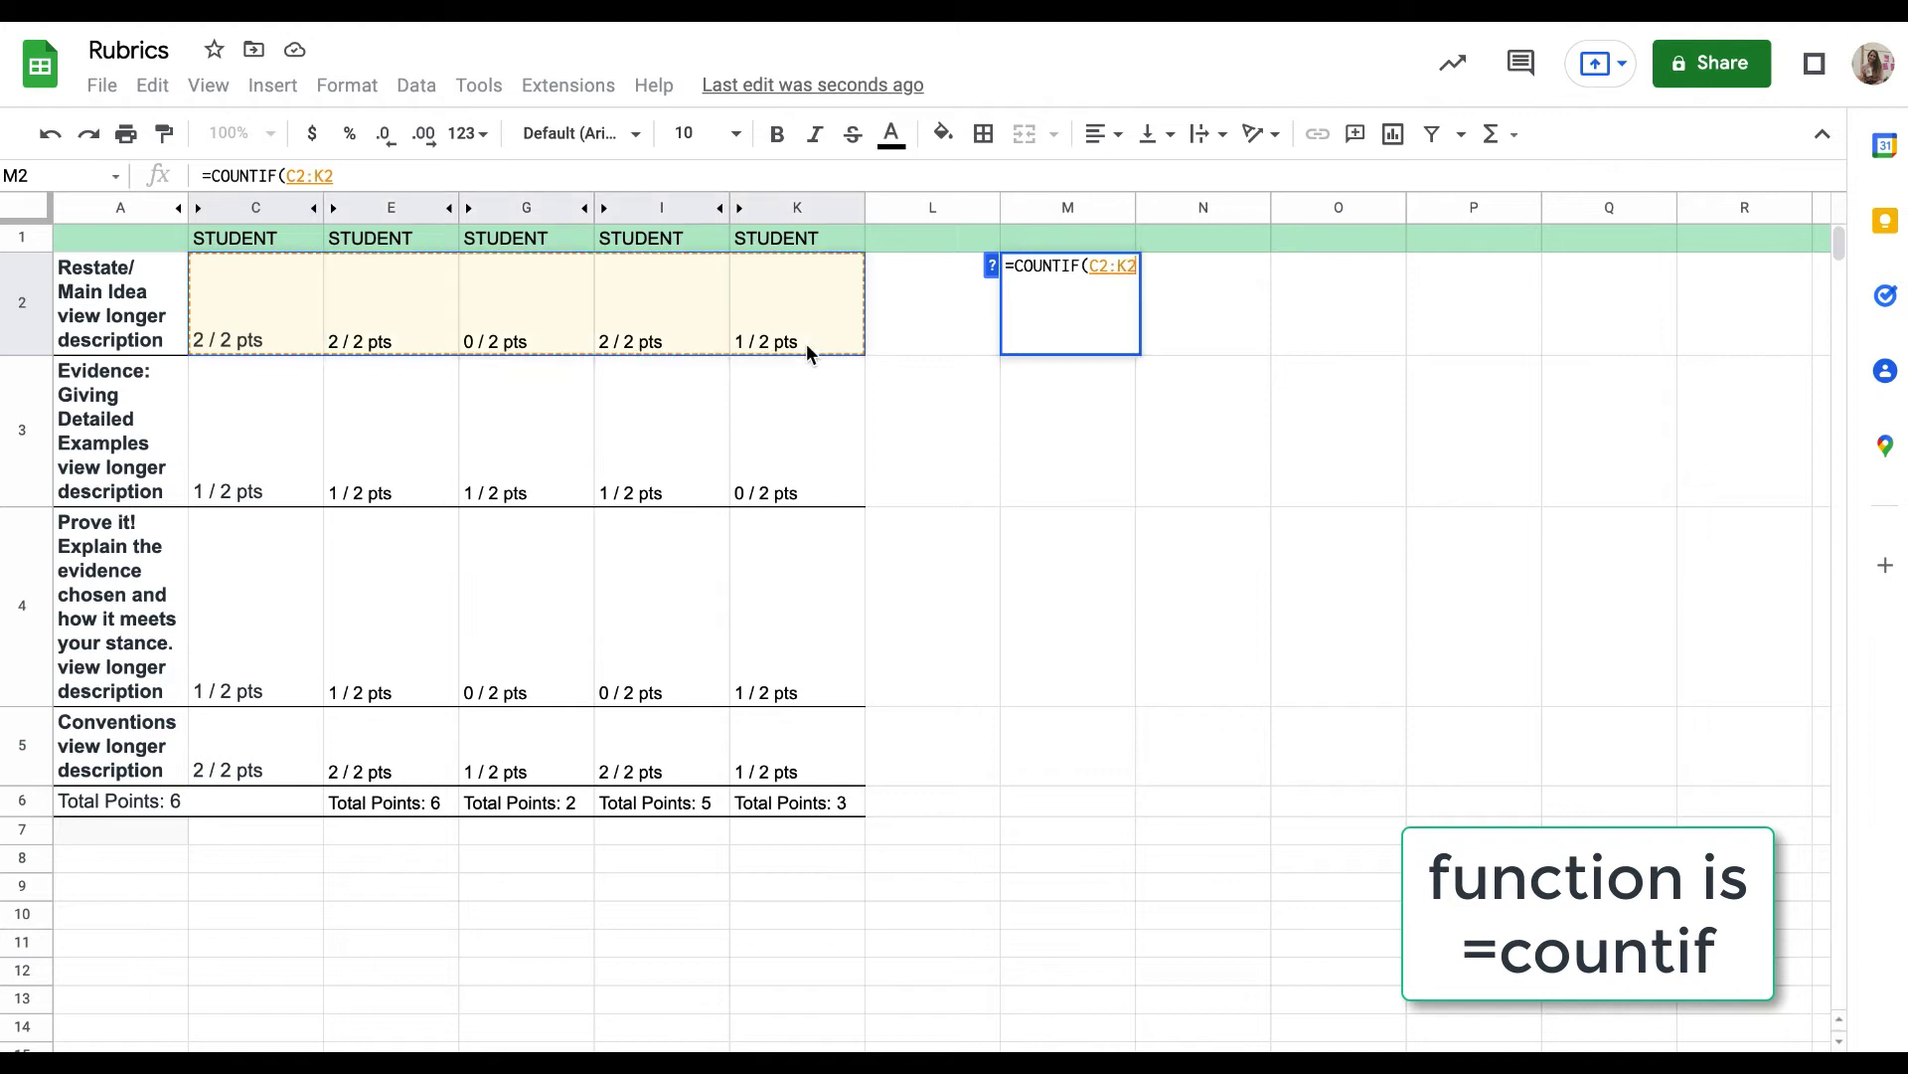
text(, ")
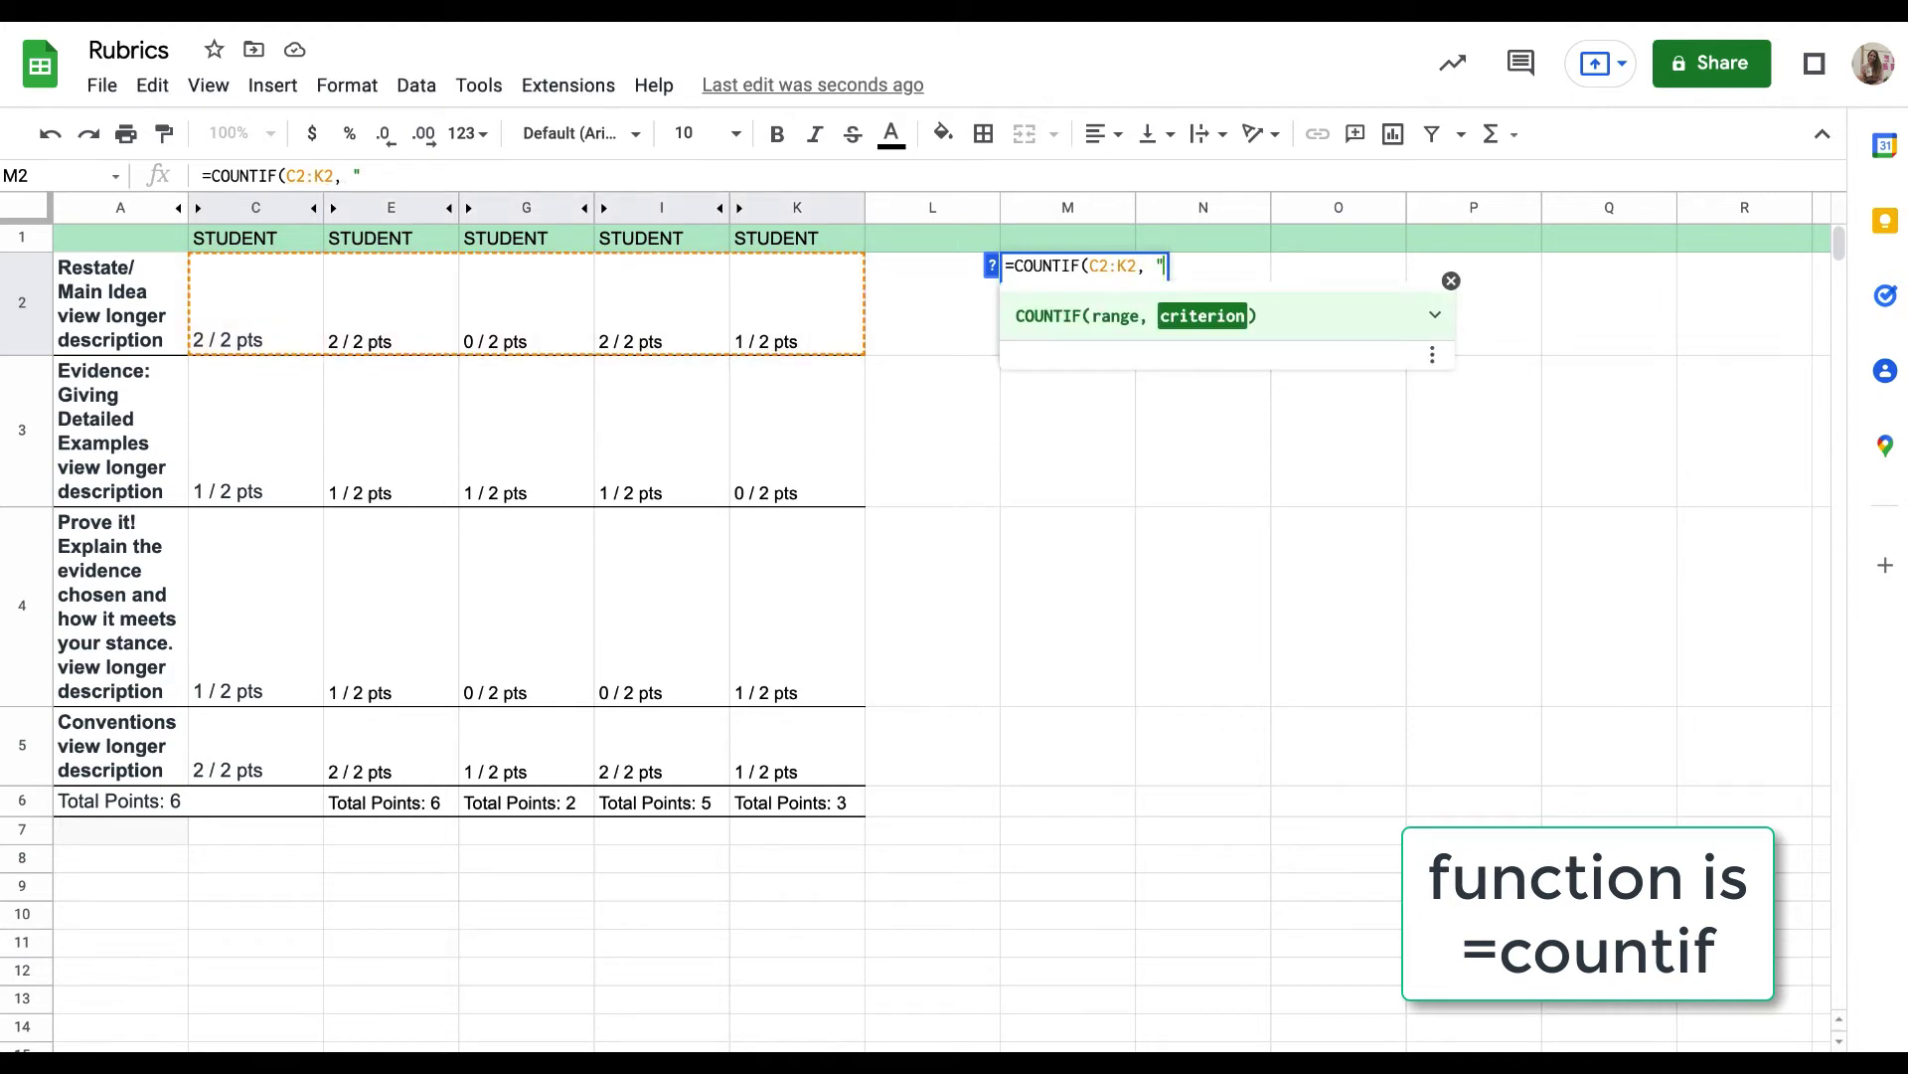
text(2 / 2 pts)
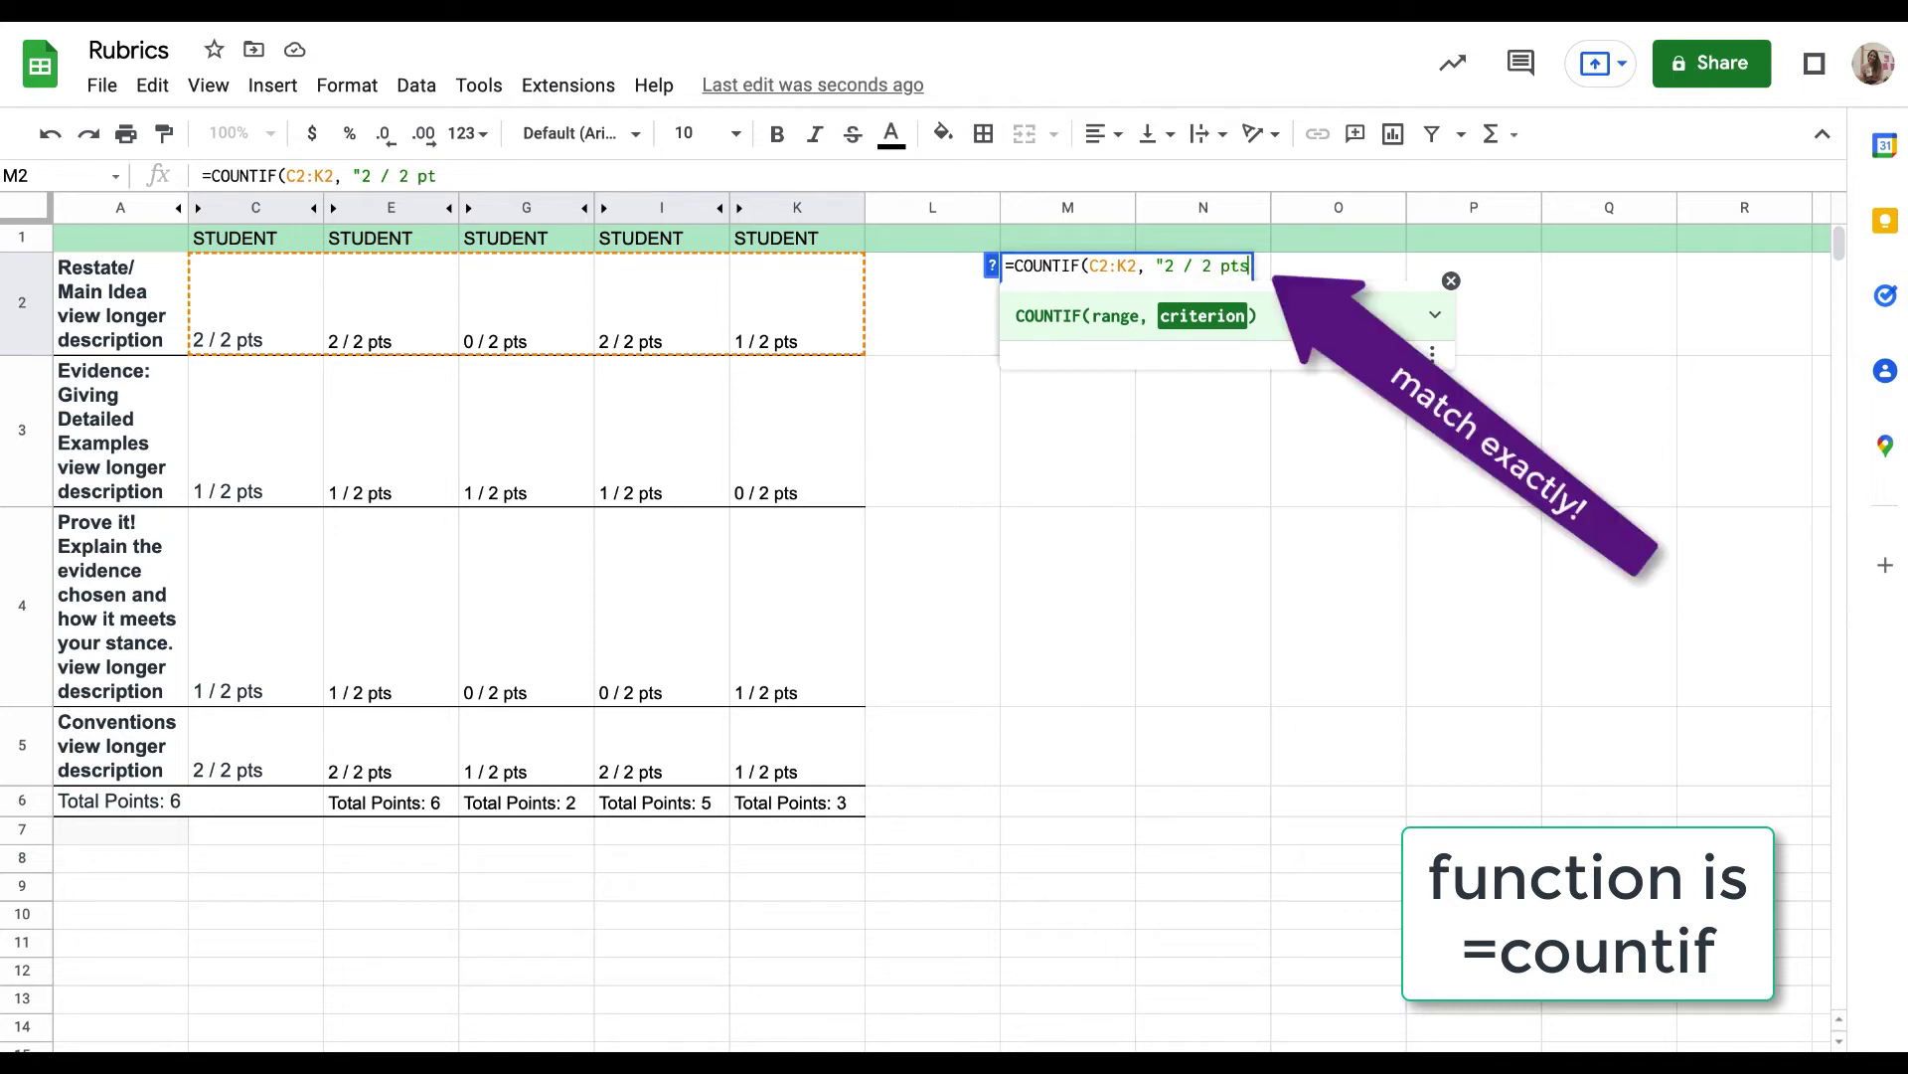
text("))
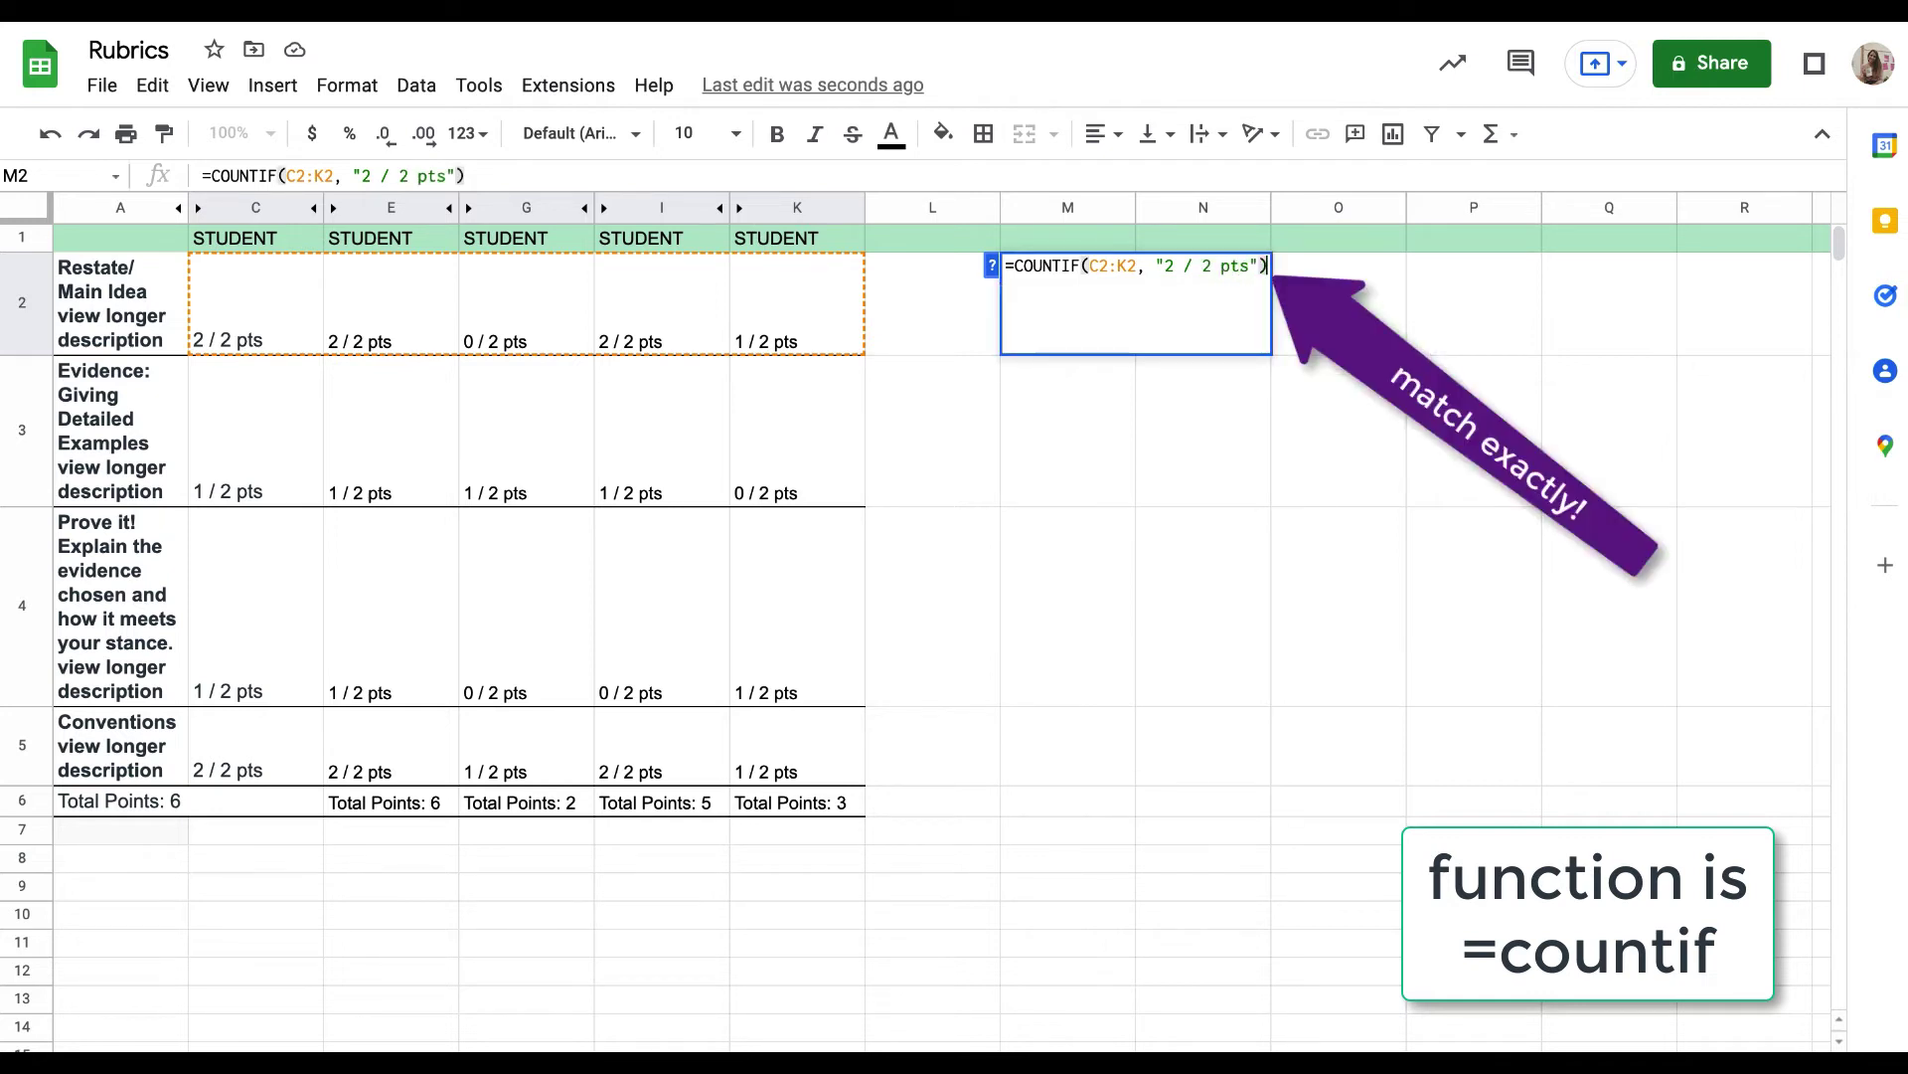
key(Return)
Copy the tally to N2 and edit it to count "1 / 2 pts" over C2:K2
click(1086, 311)
key(ctrl+c)
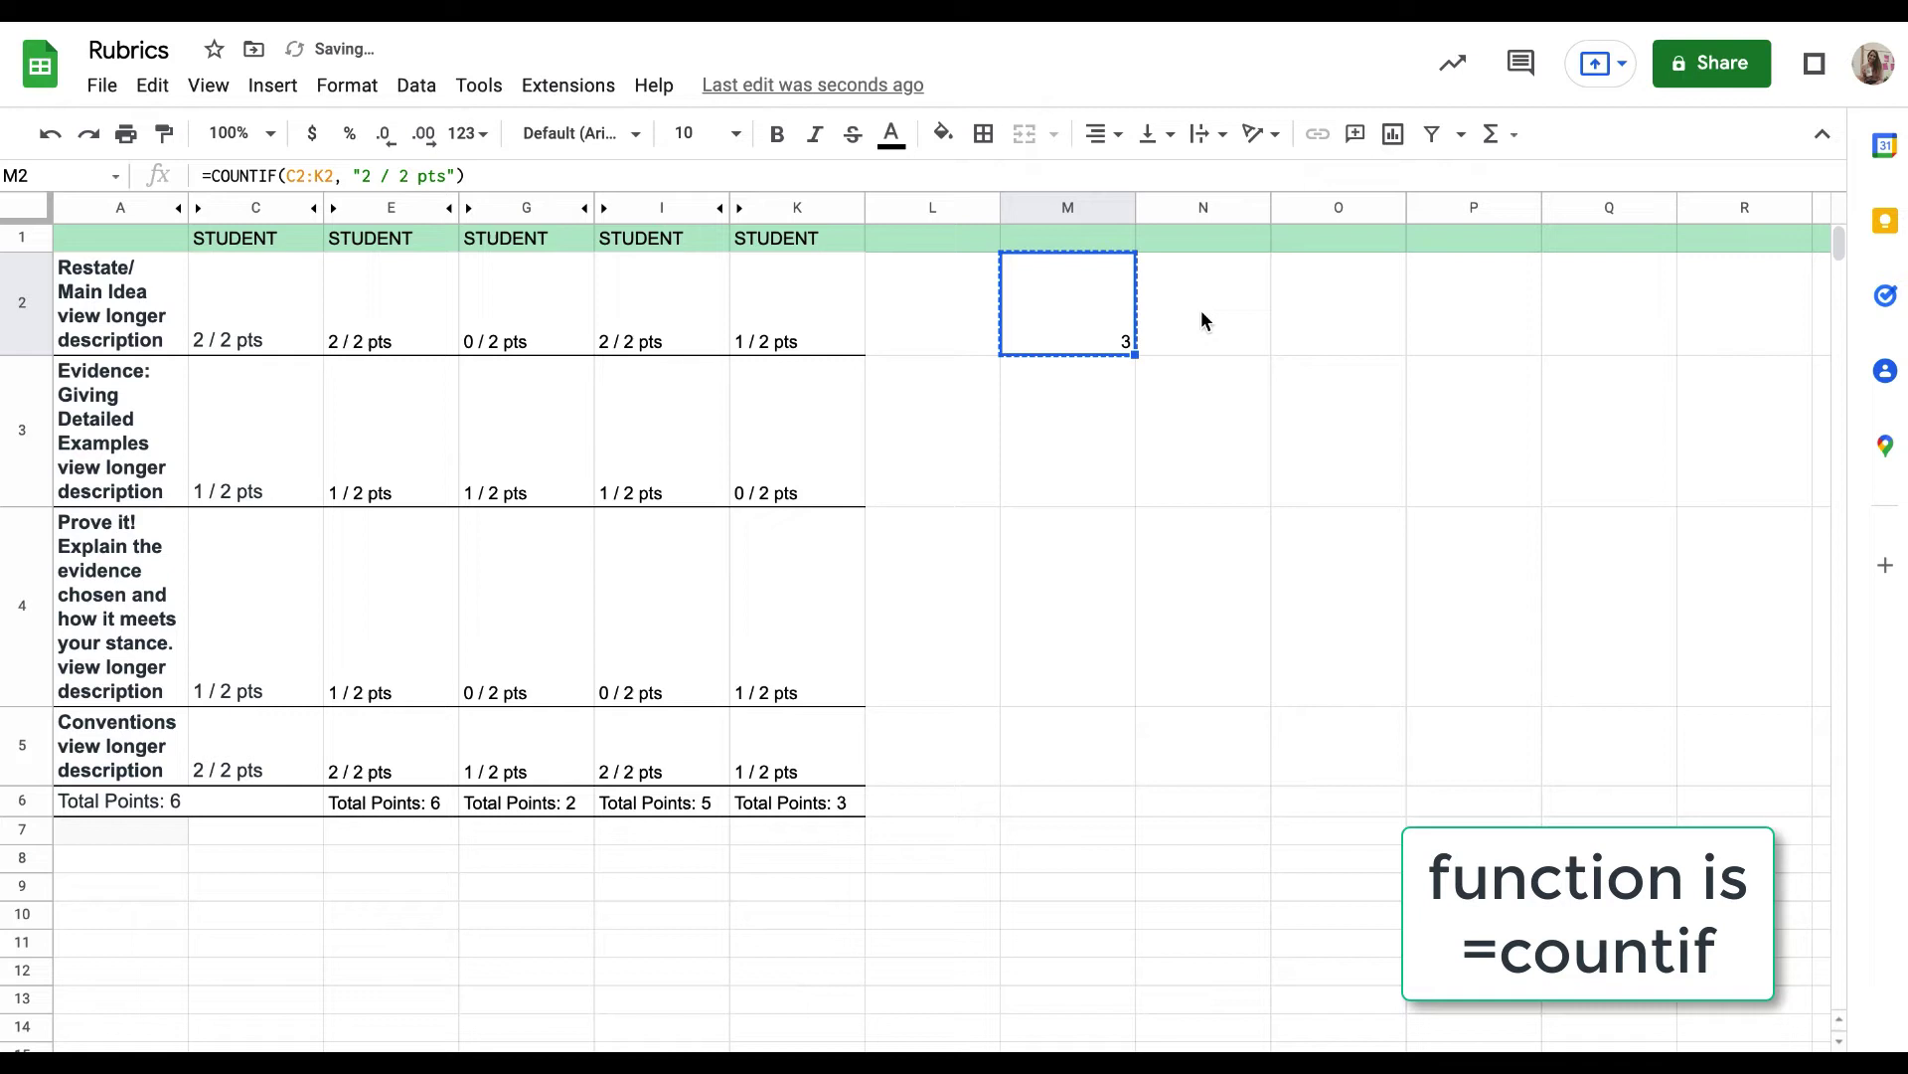
click(1200, 309)
key(ctrl+v)
double_click(1201, 316)
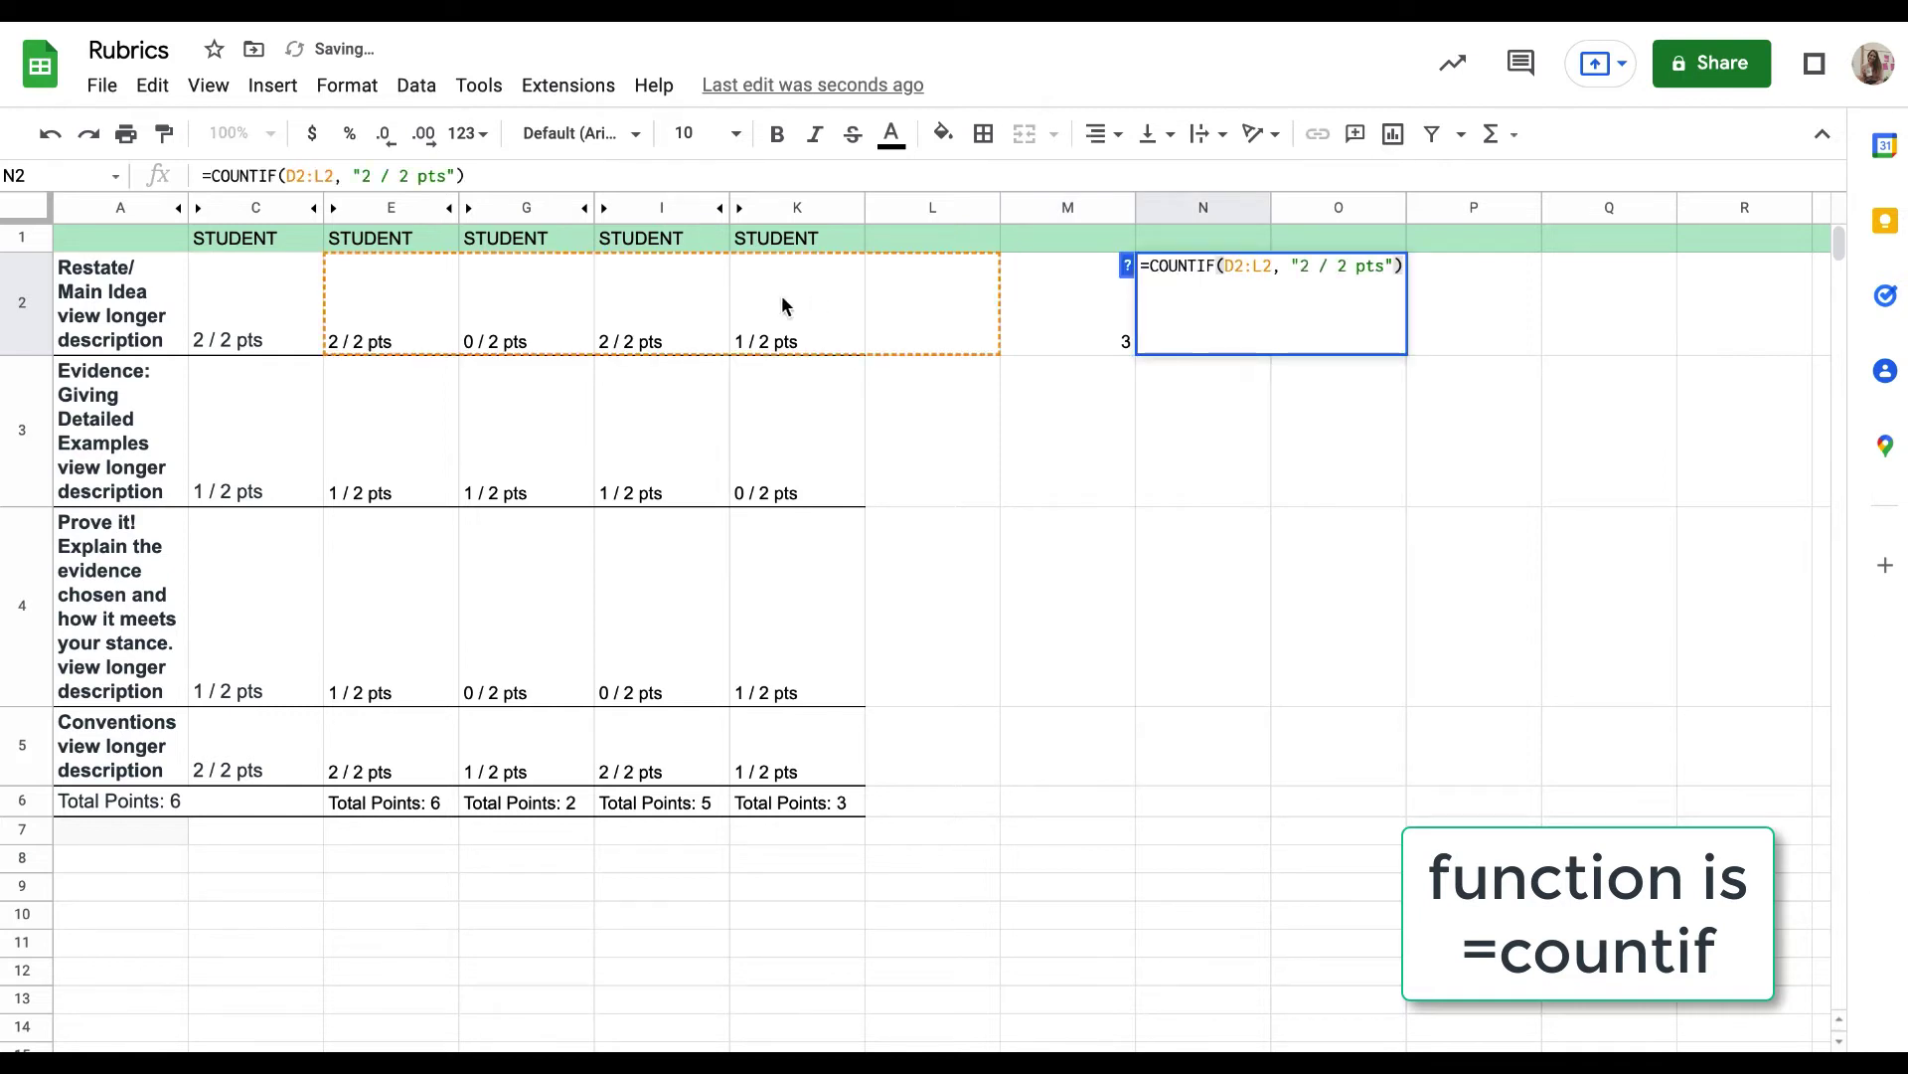
click(1254, 266)
key(BackSpace)
text(1)
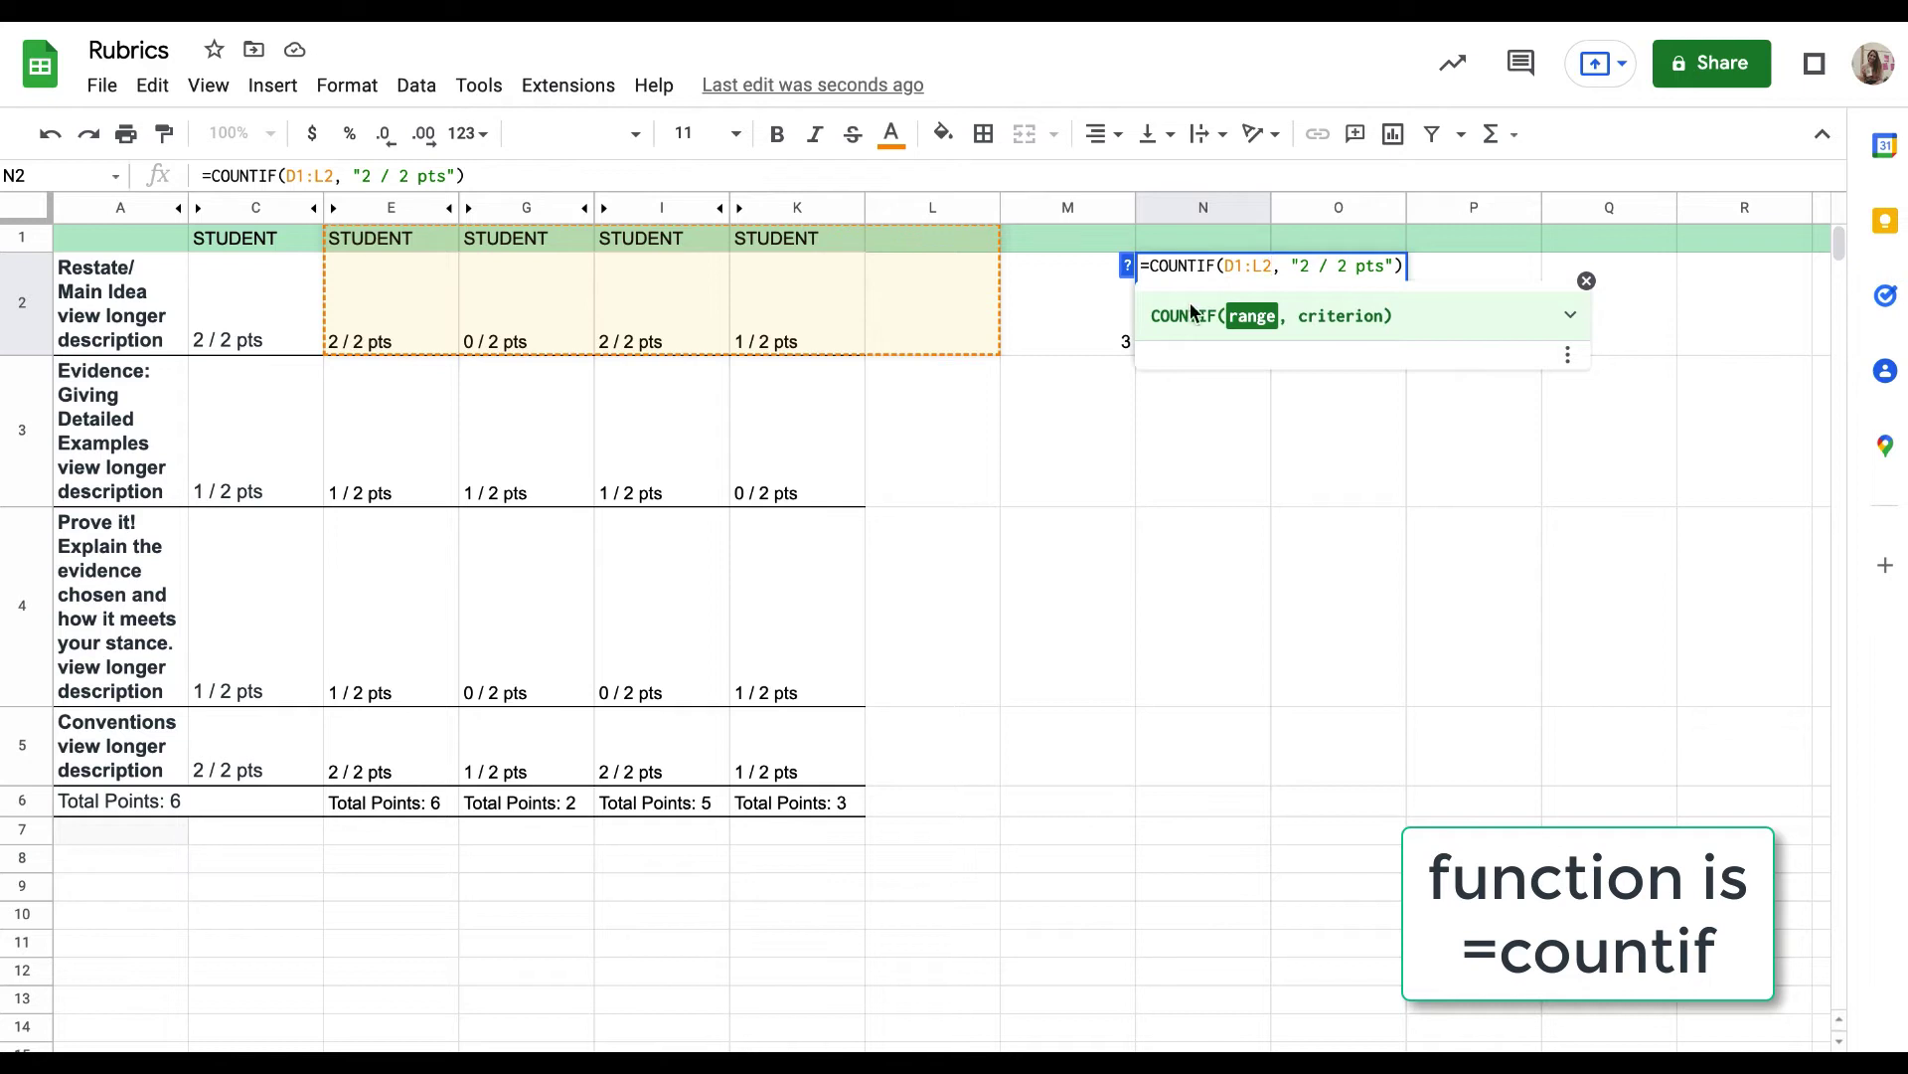
key(BackSpace)
key(BackSpace)
key(BackSpace)
key(BackSpace)
key(BackSpace)
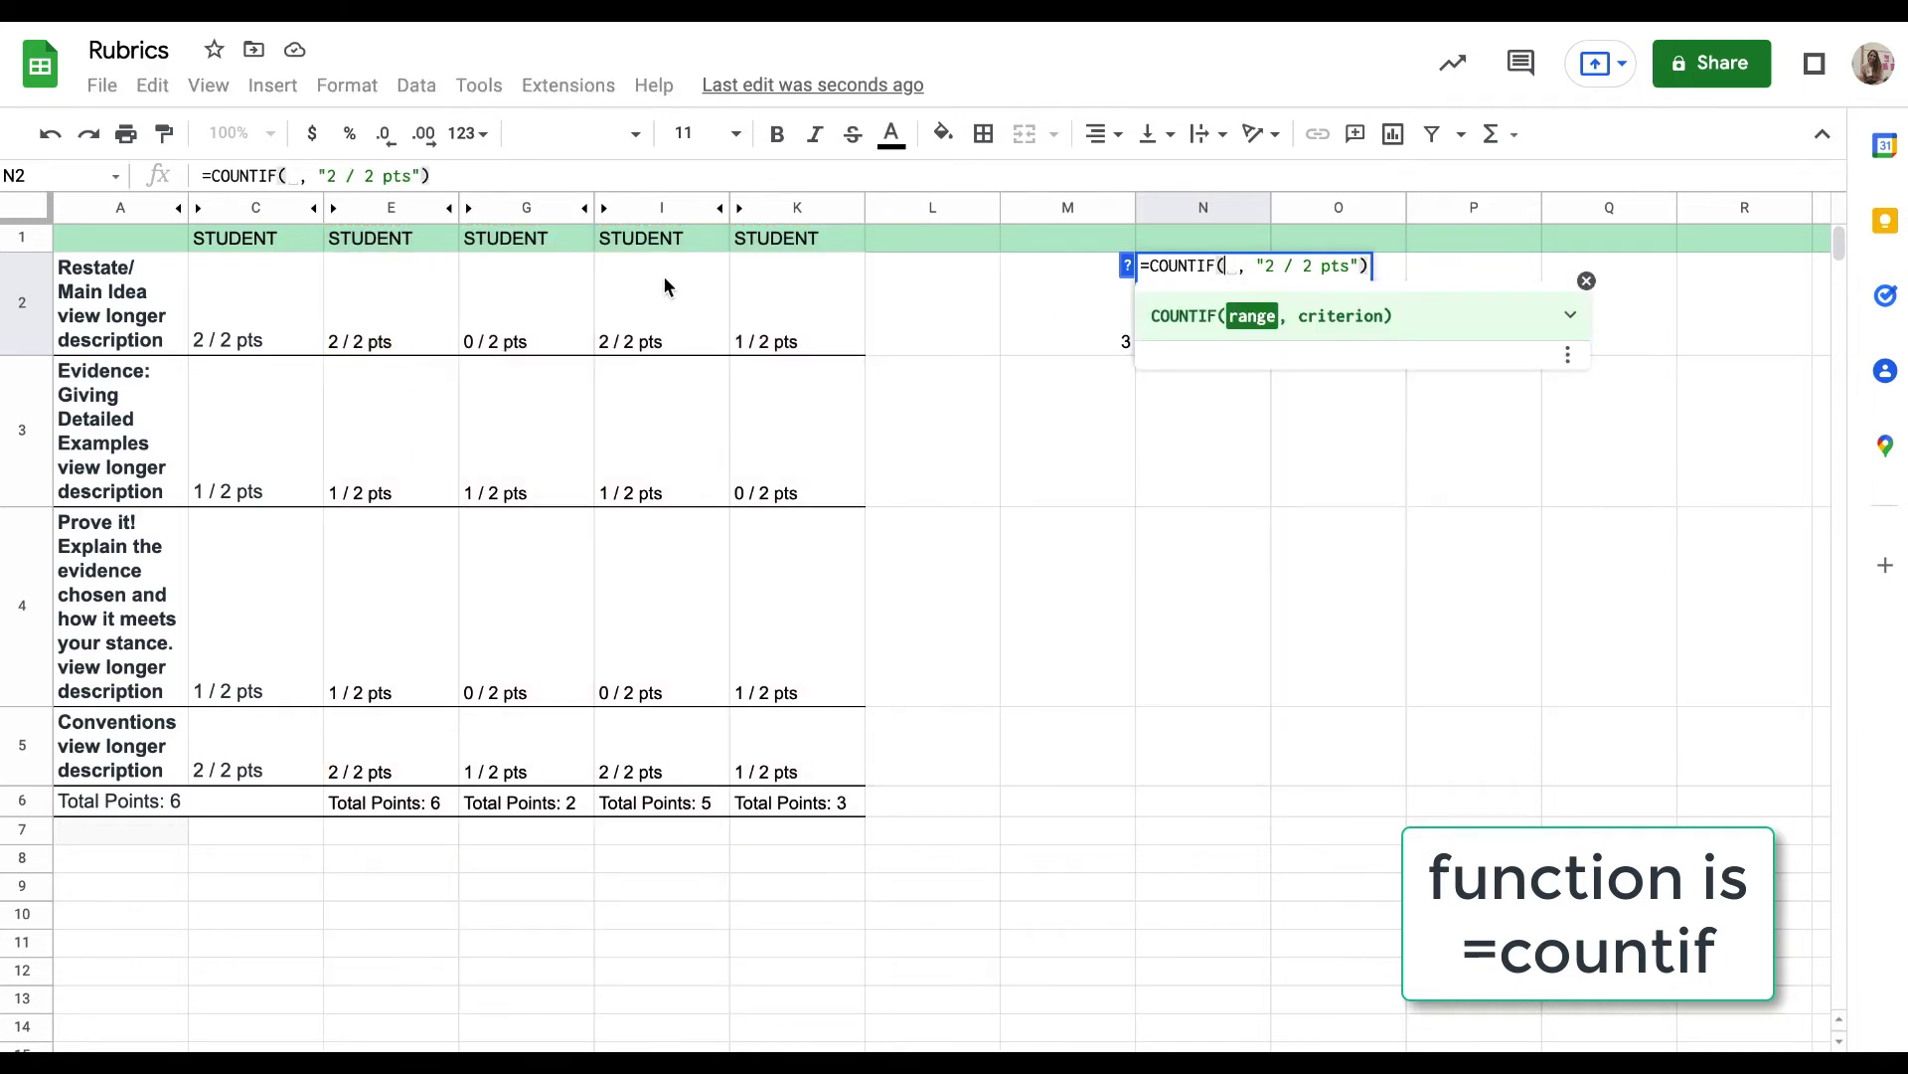
drag(249, 319, 809, 318)
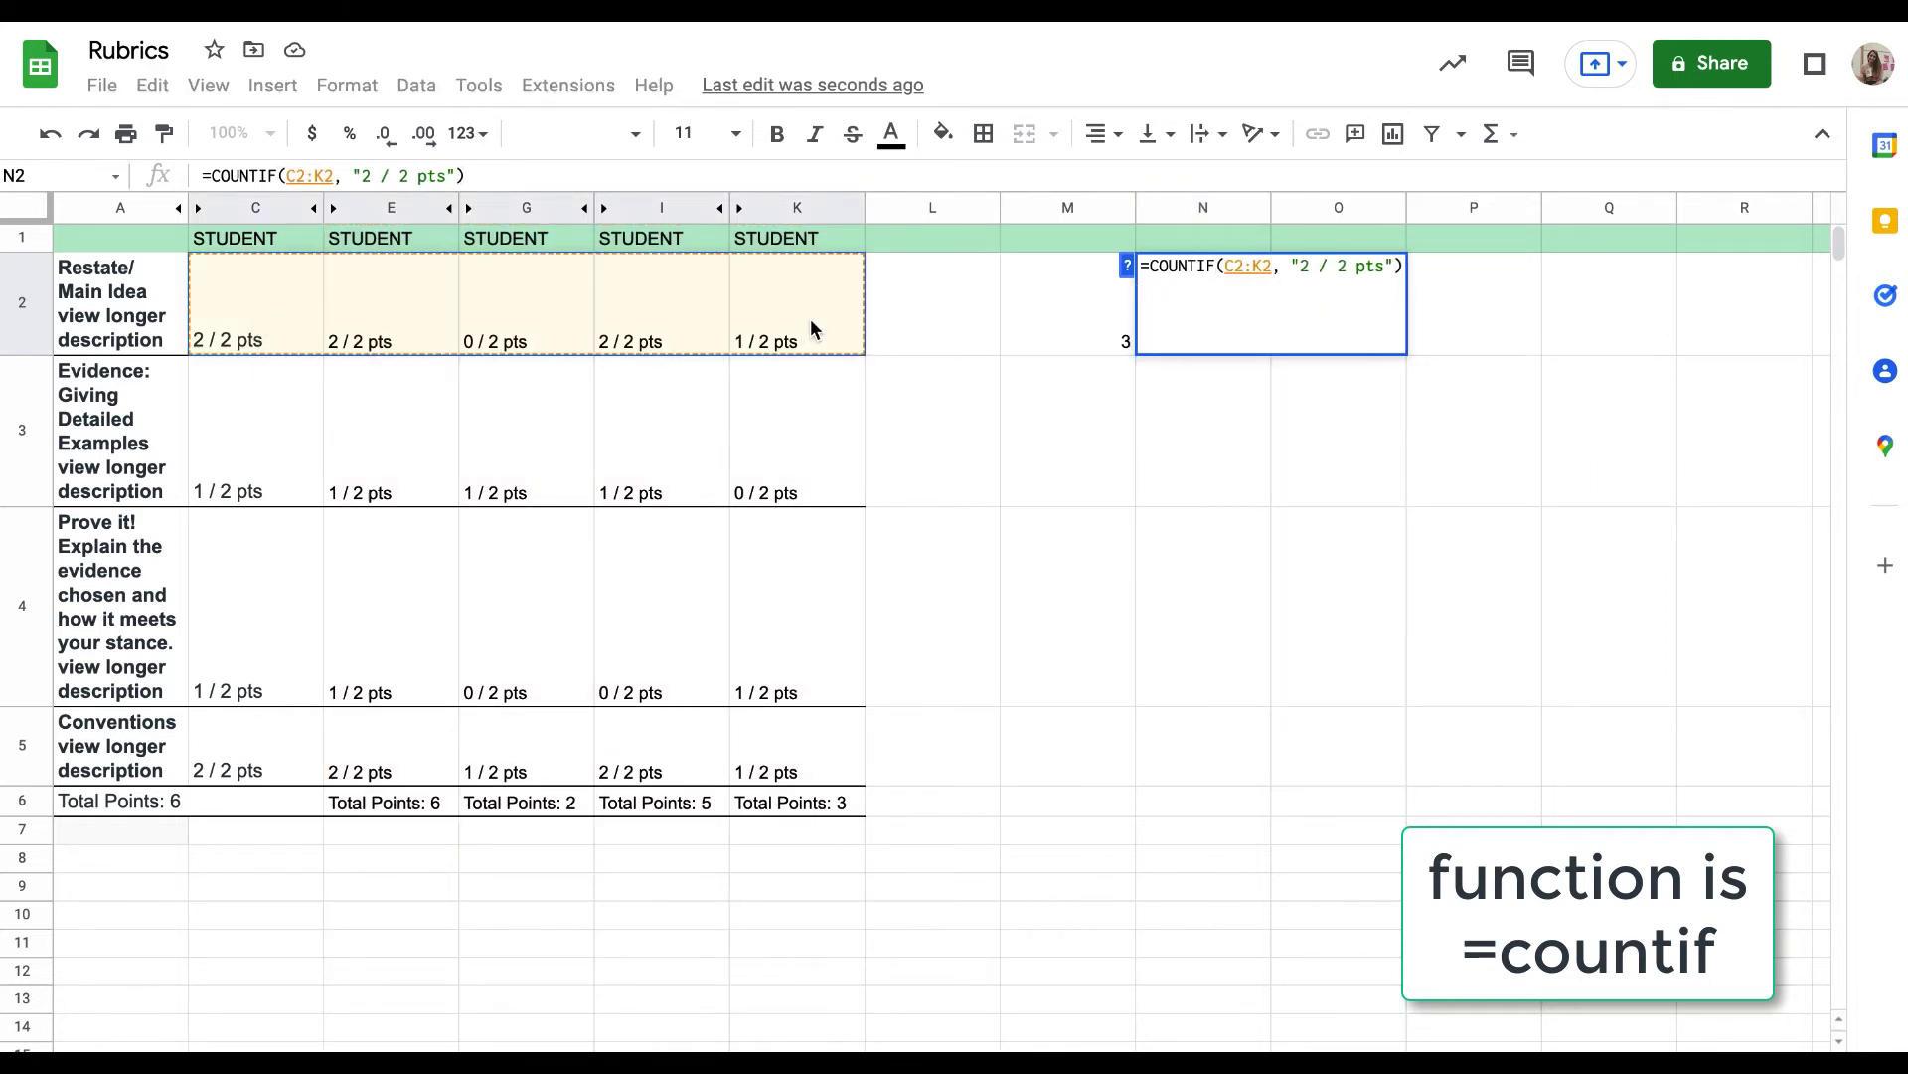
click(1302, 265)
key(BackSpace)
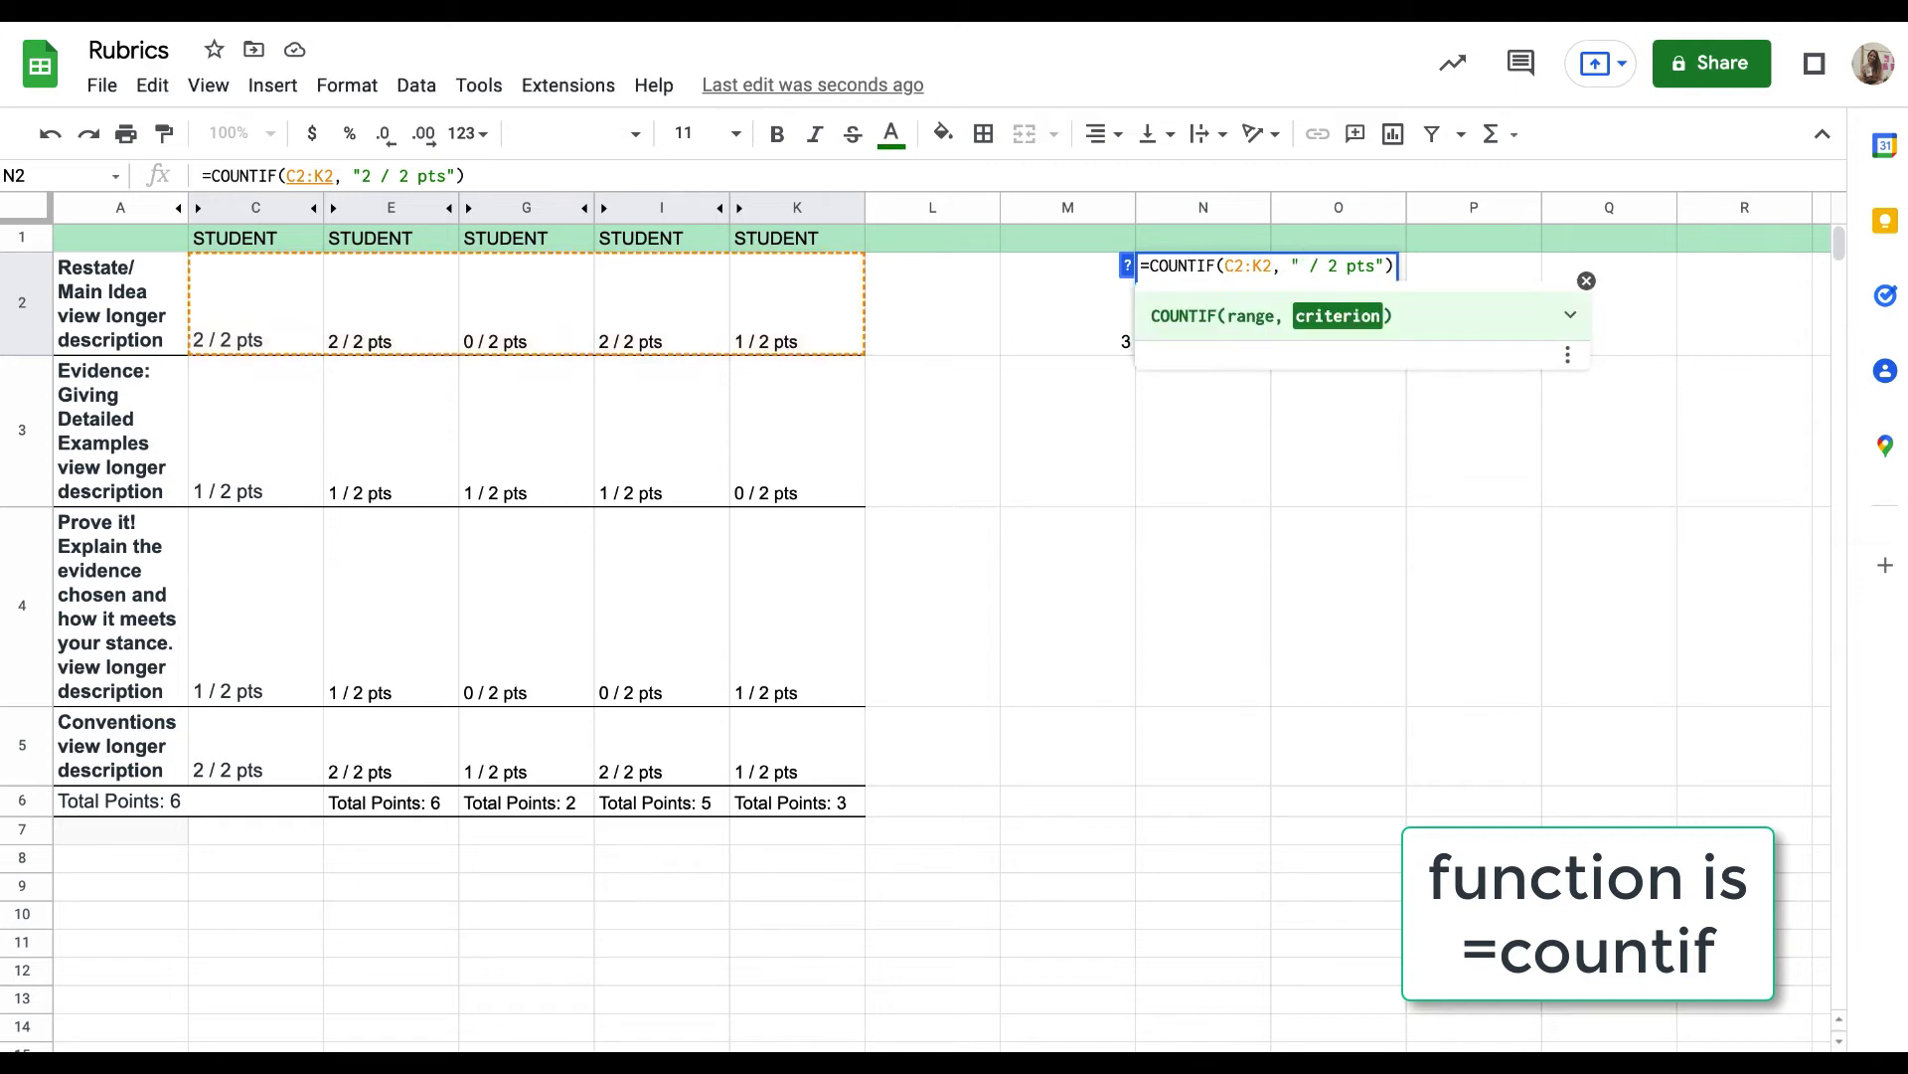
text(1)
key(Return)
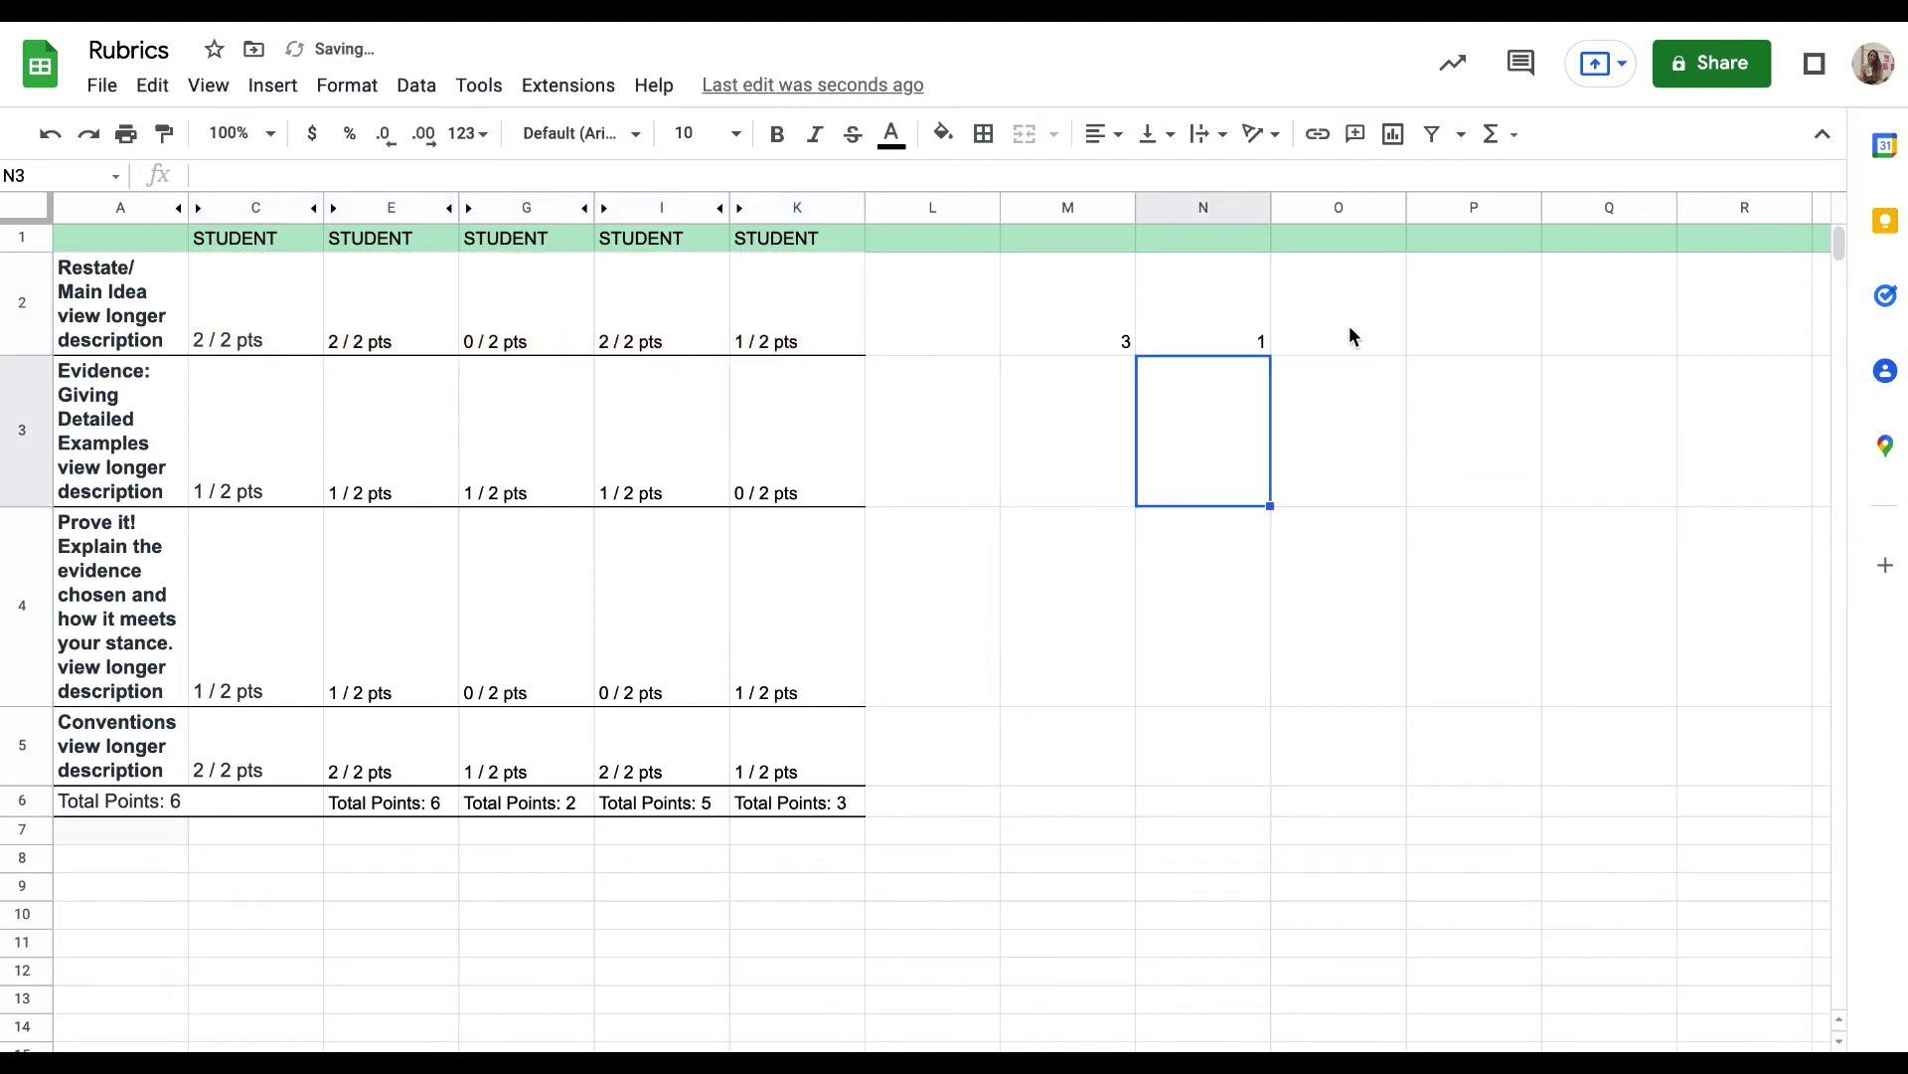
Copy the tally to O2 and edit it to count "0 / 2 pts" over C2:K2
click(1240, 328)
key(ctrl+c)
click(1373, 338)
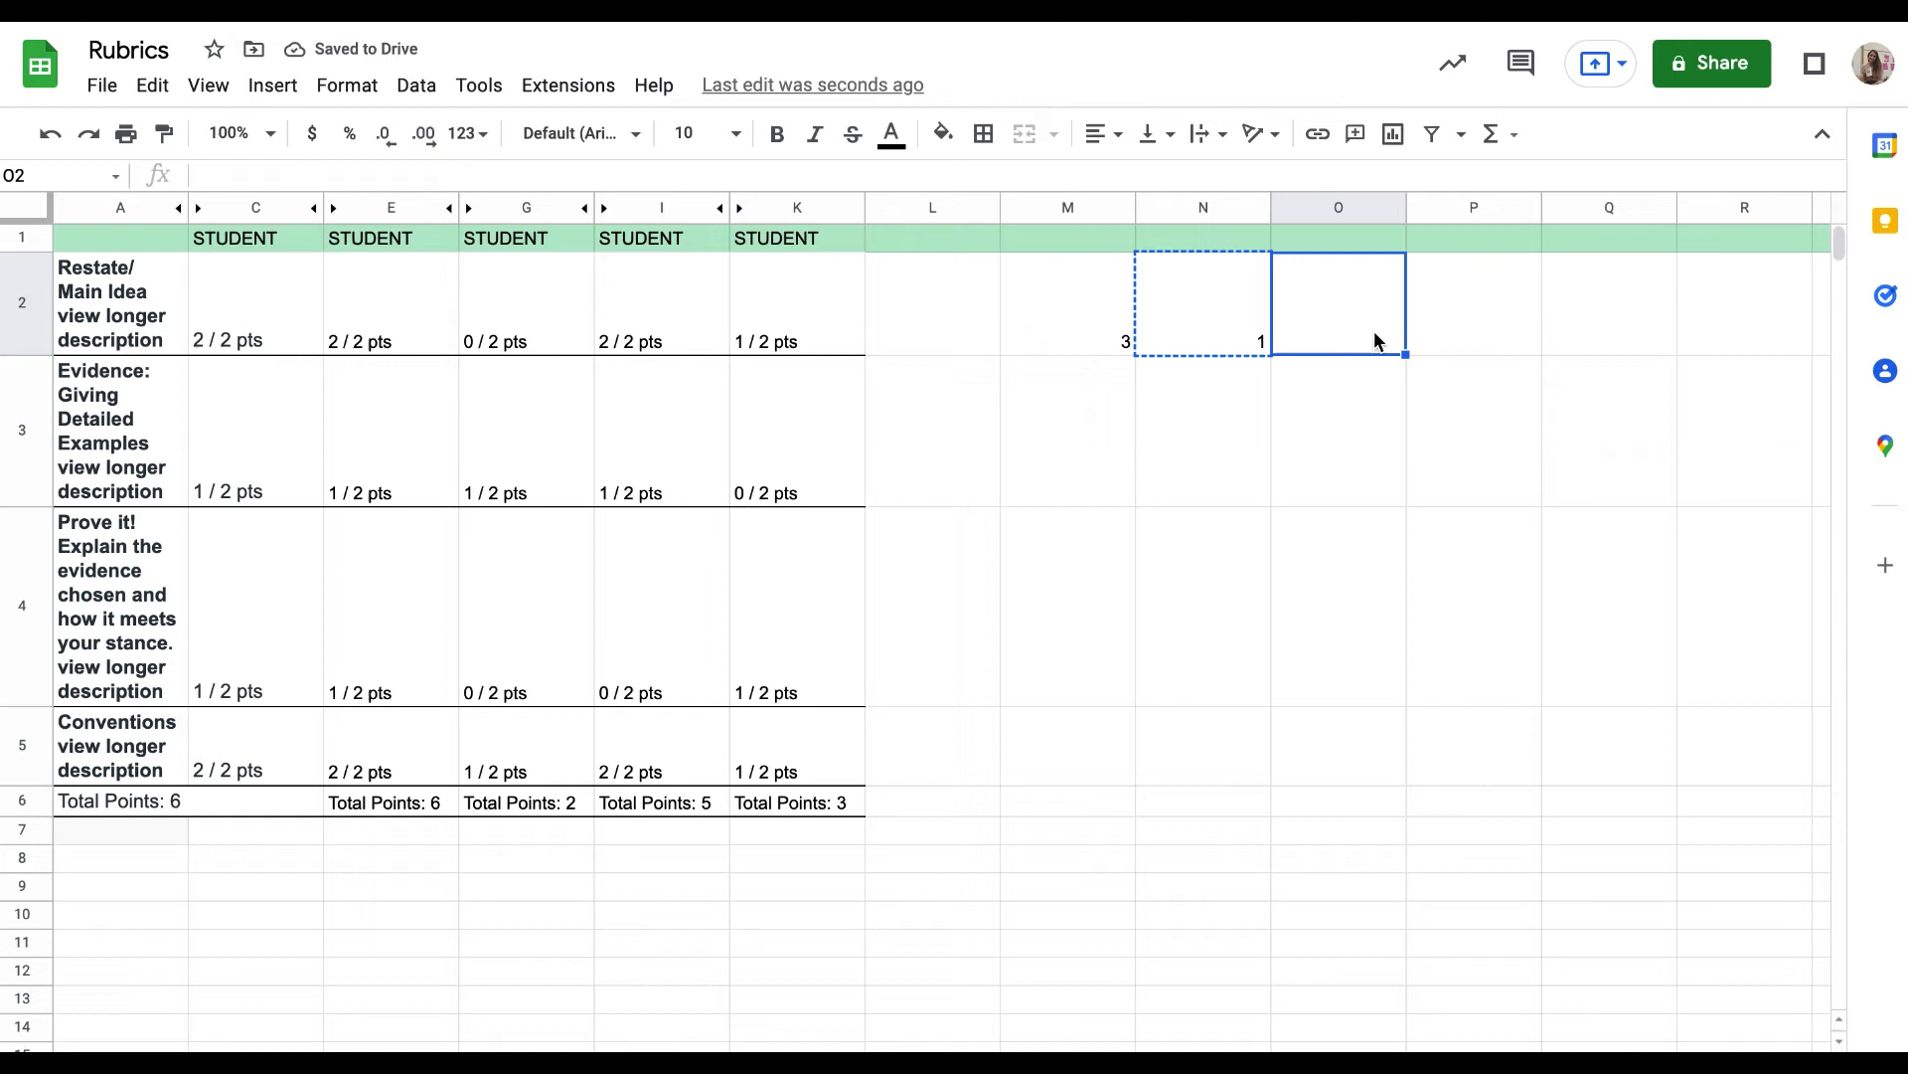
key(ctrl+v)
double_click(1369, 326)
click(1403, 265)
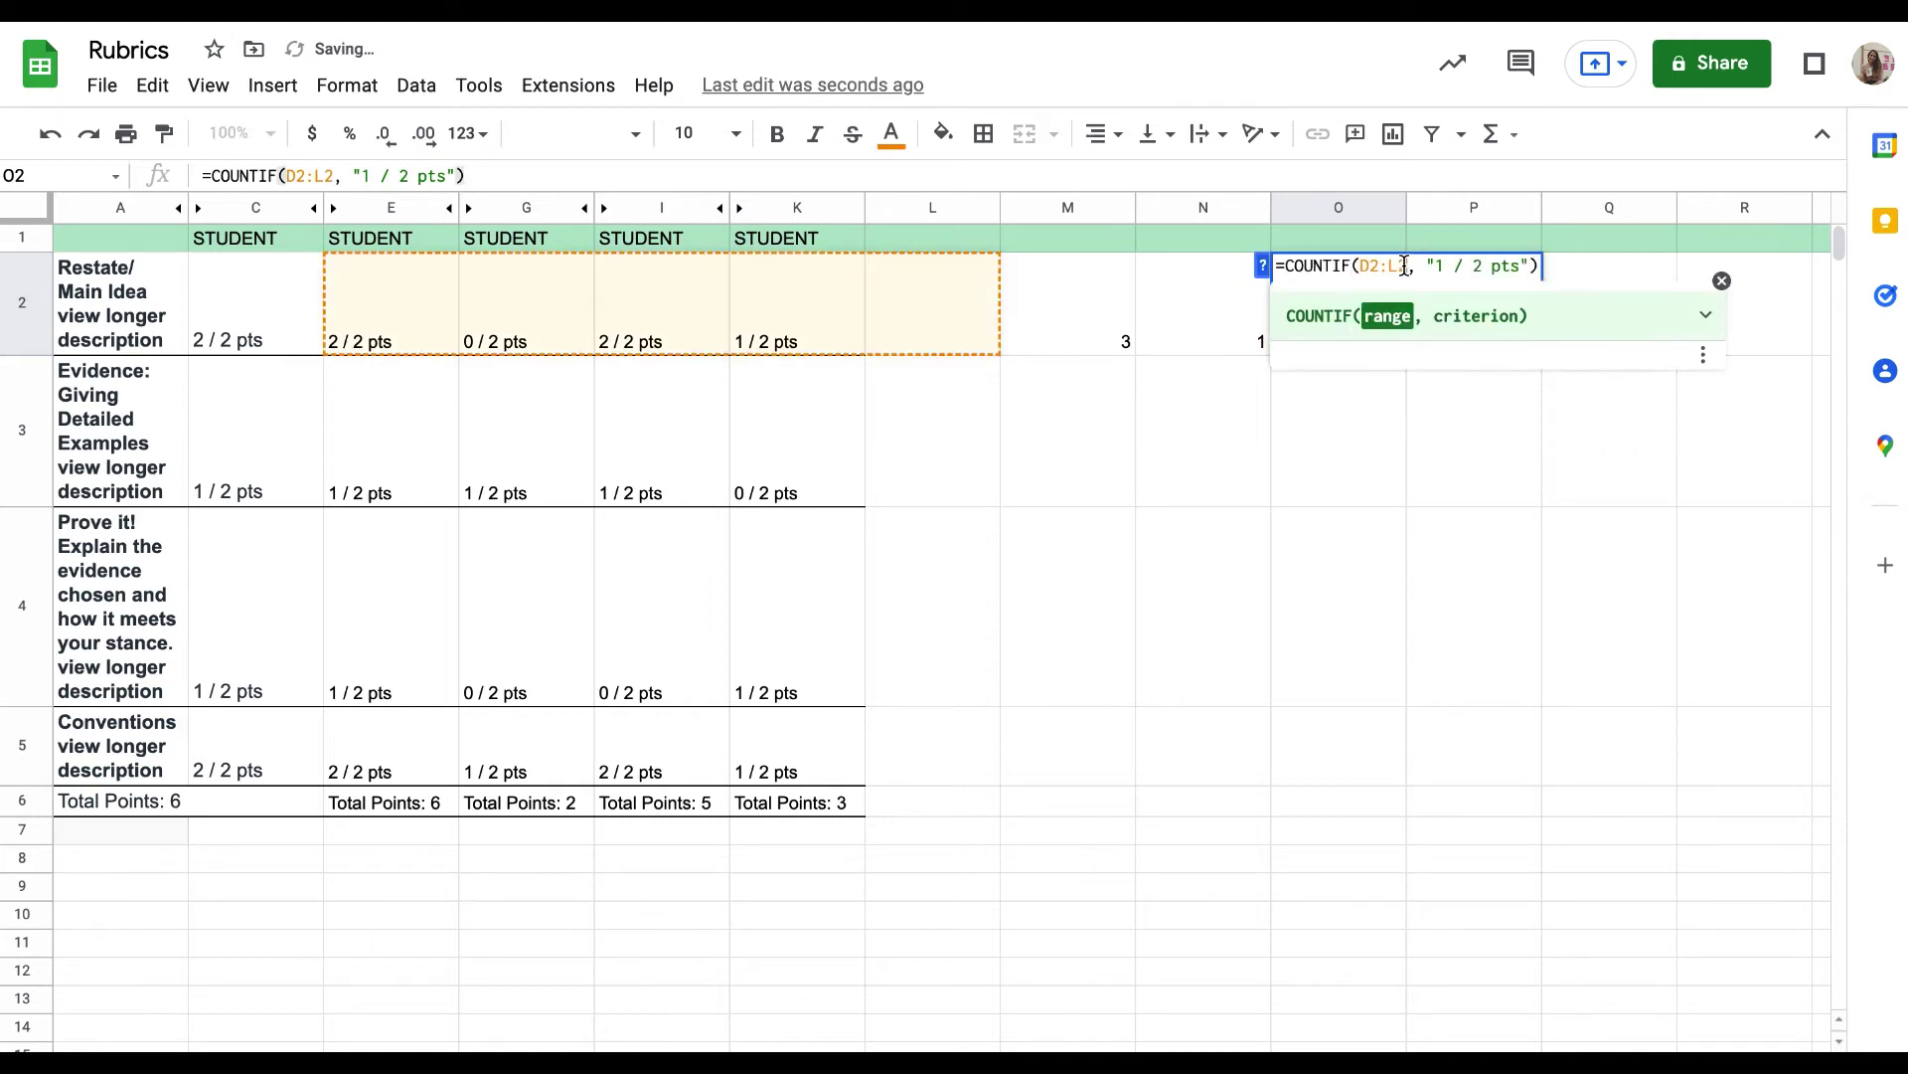
key(BackSpace)
key(BackSpace)
key(BackSpace)
key(BackSpace)
key(BackSpace)
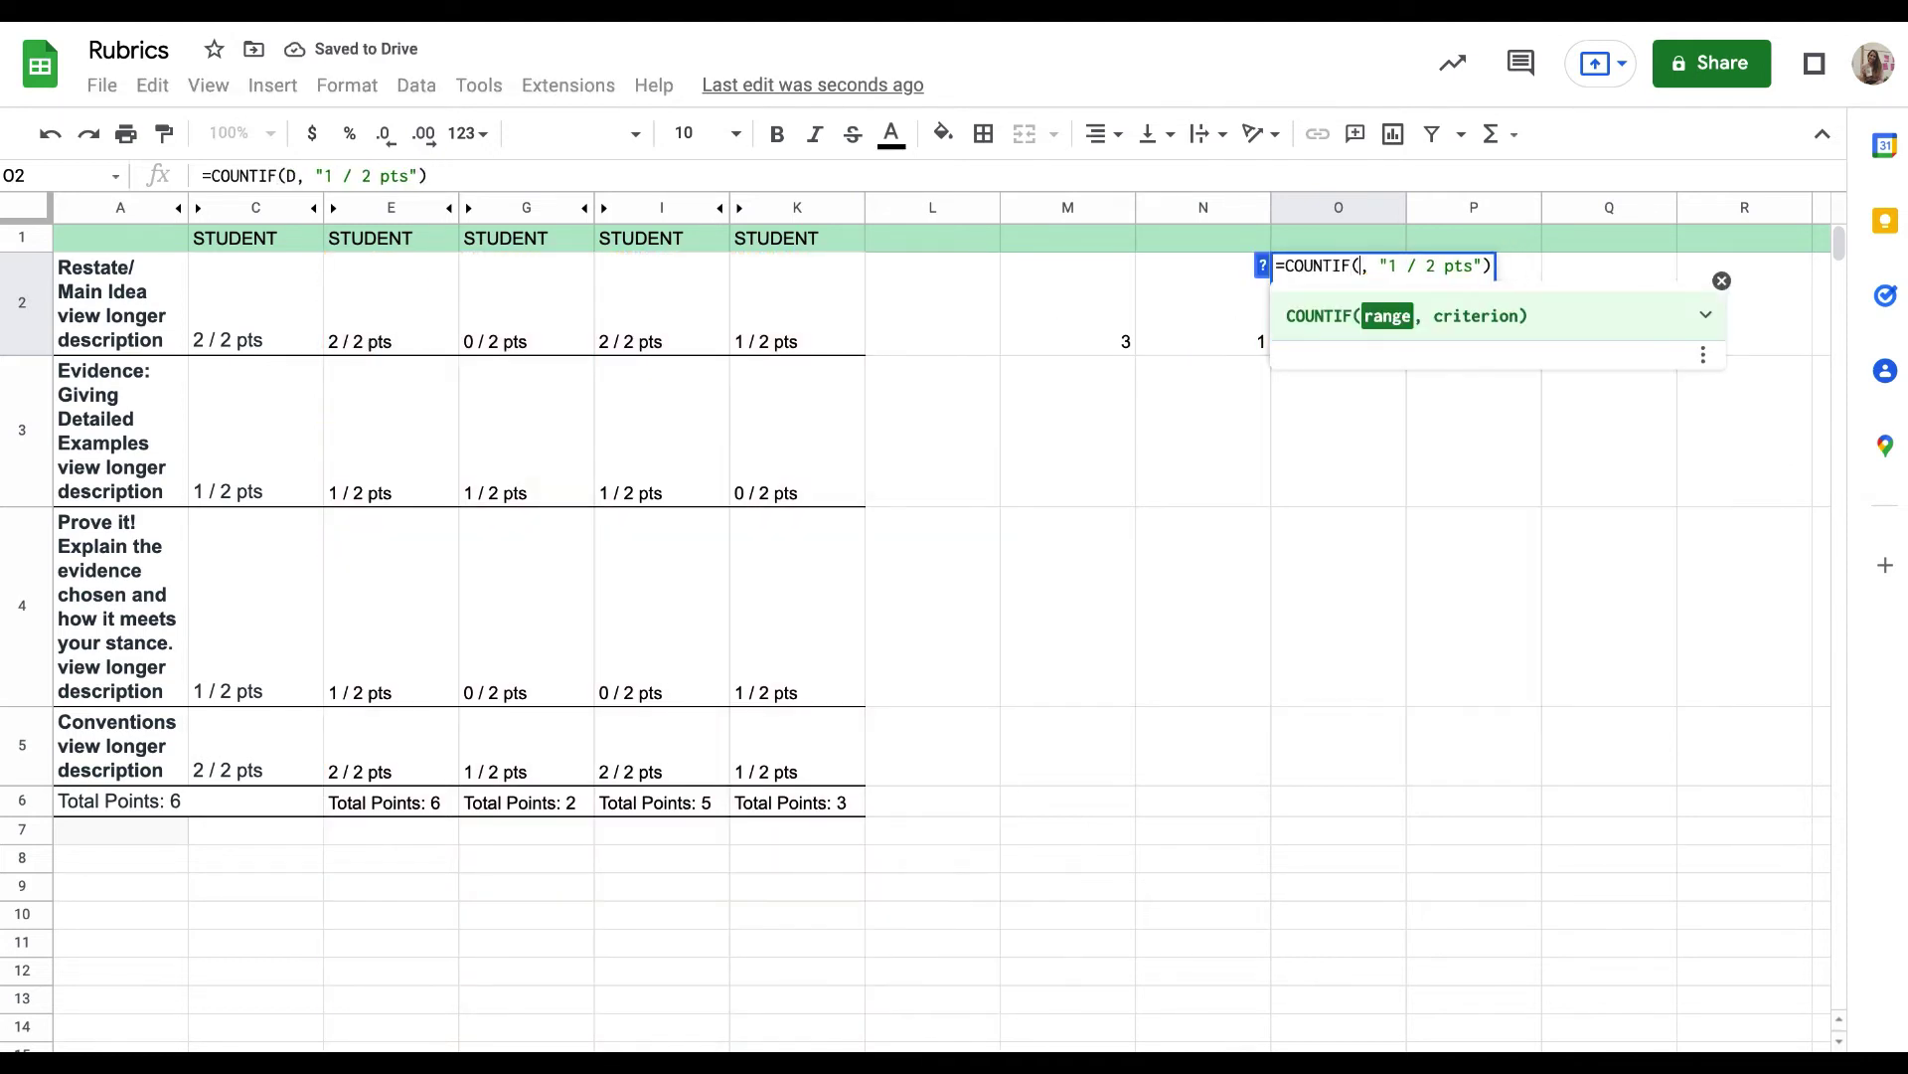
drag(257, 336, 845, 340)
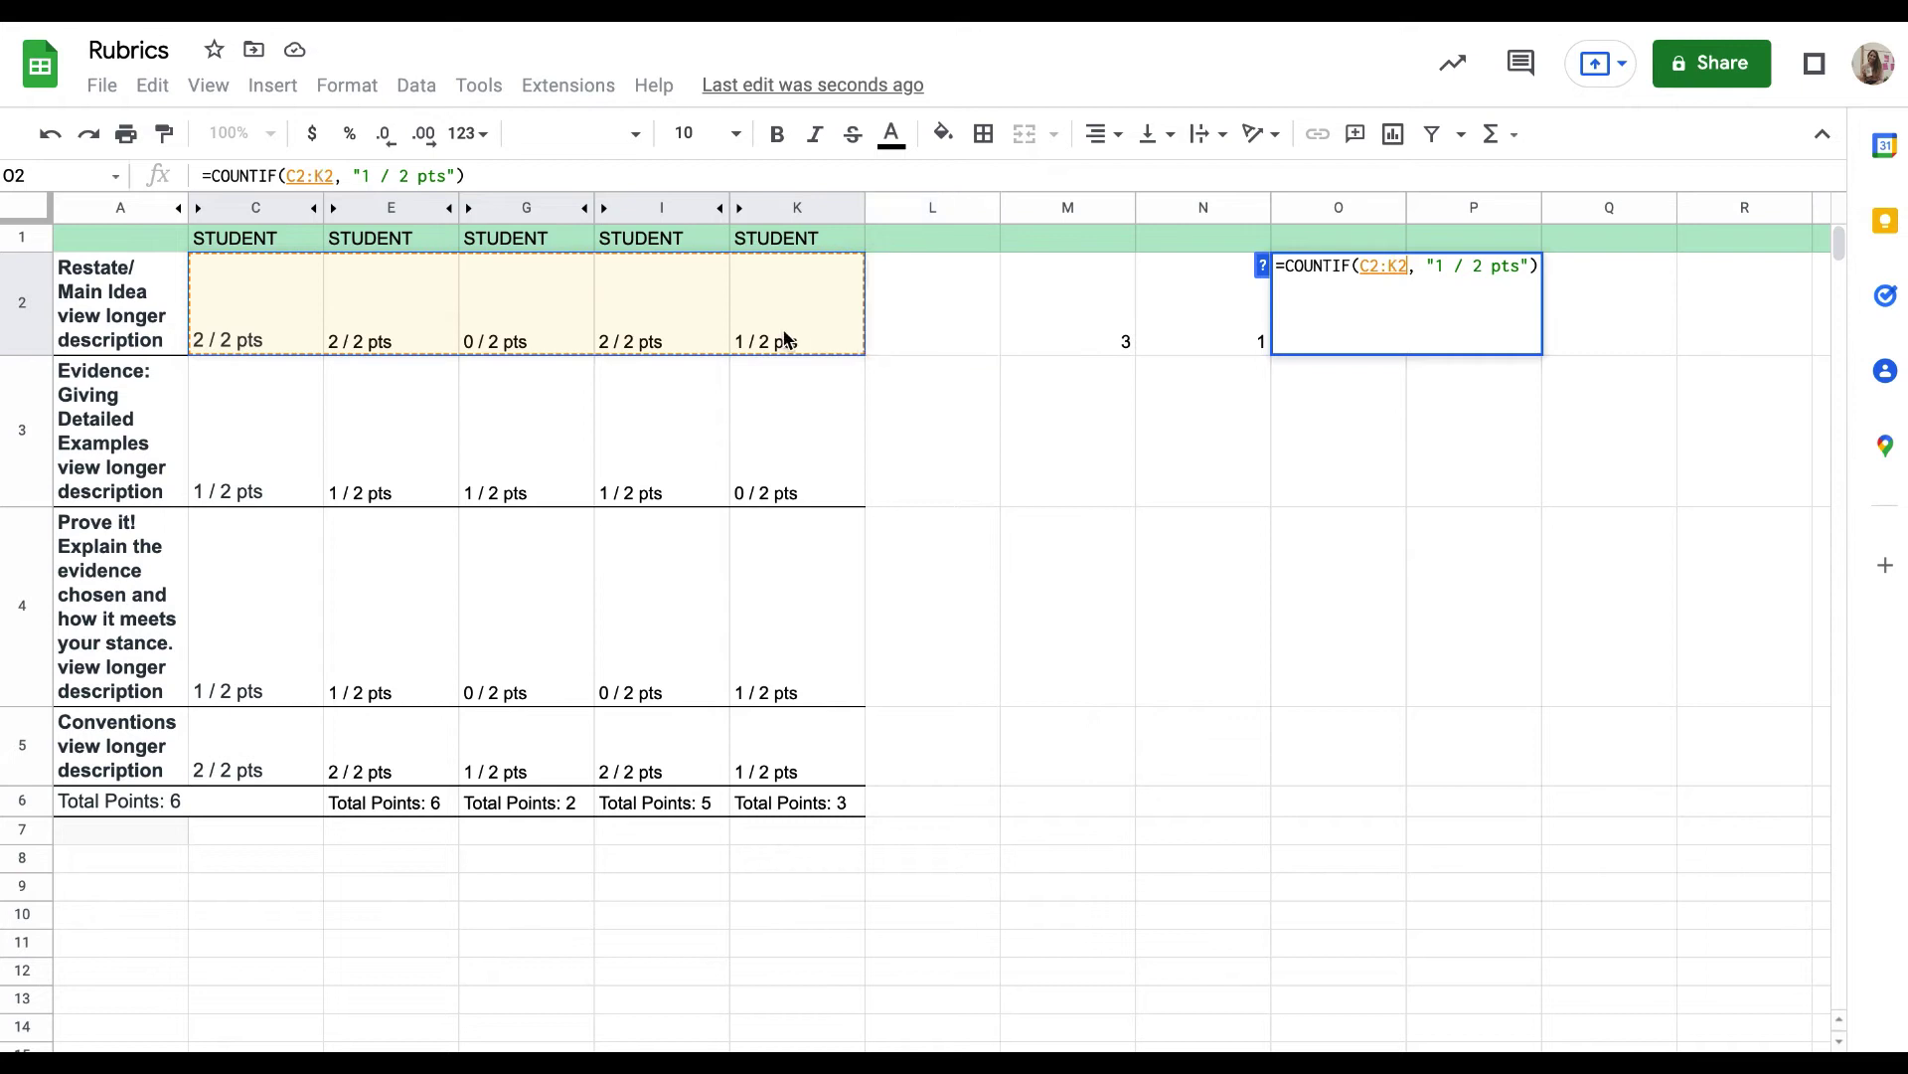
click(1438, 266)
key(BackSpace)
text(0)
key(Return)
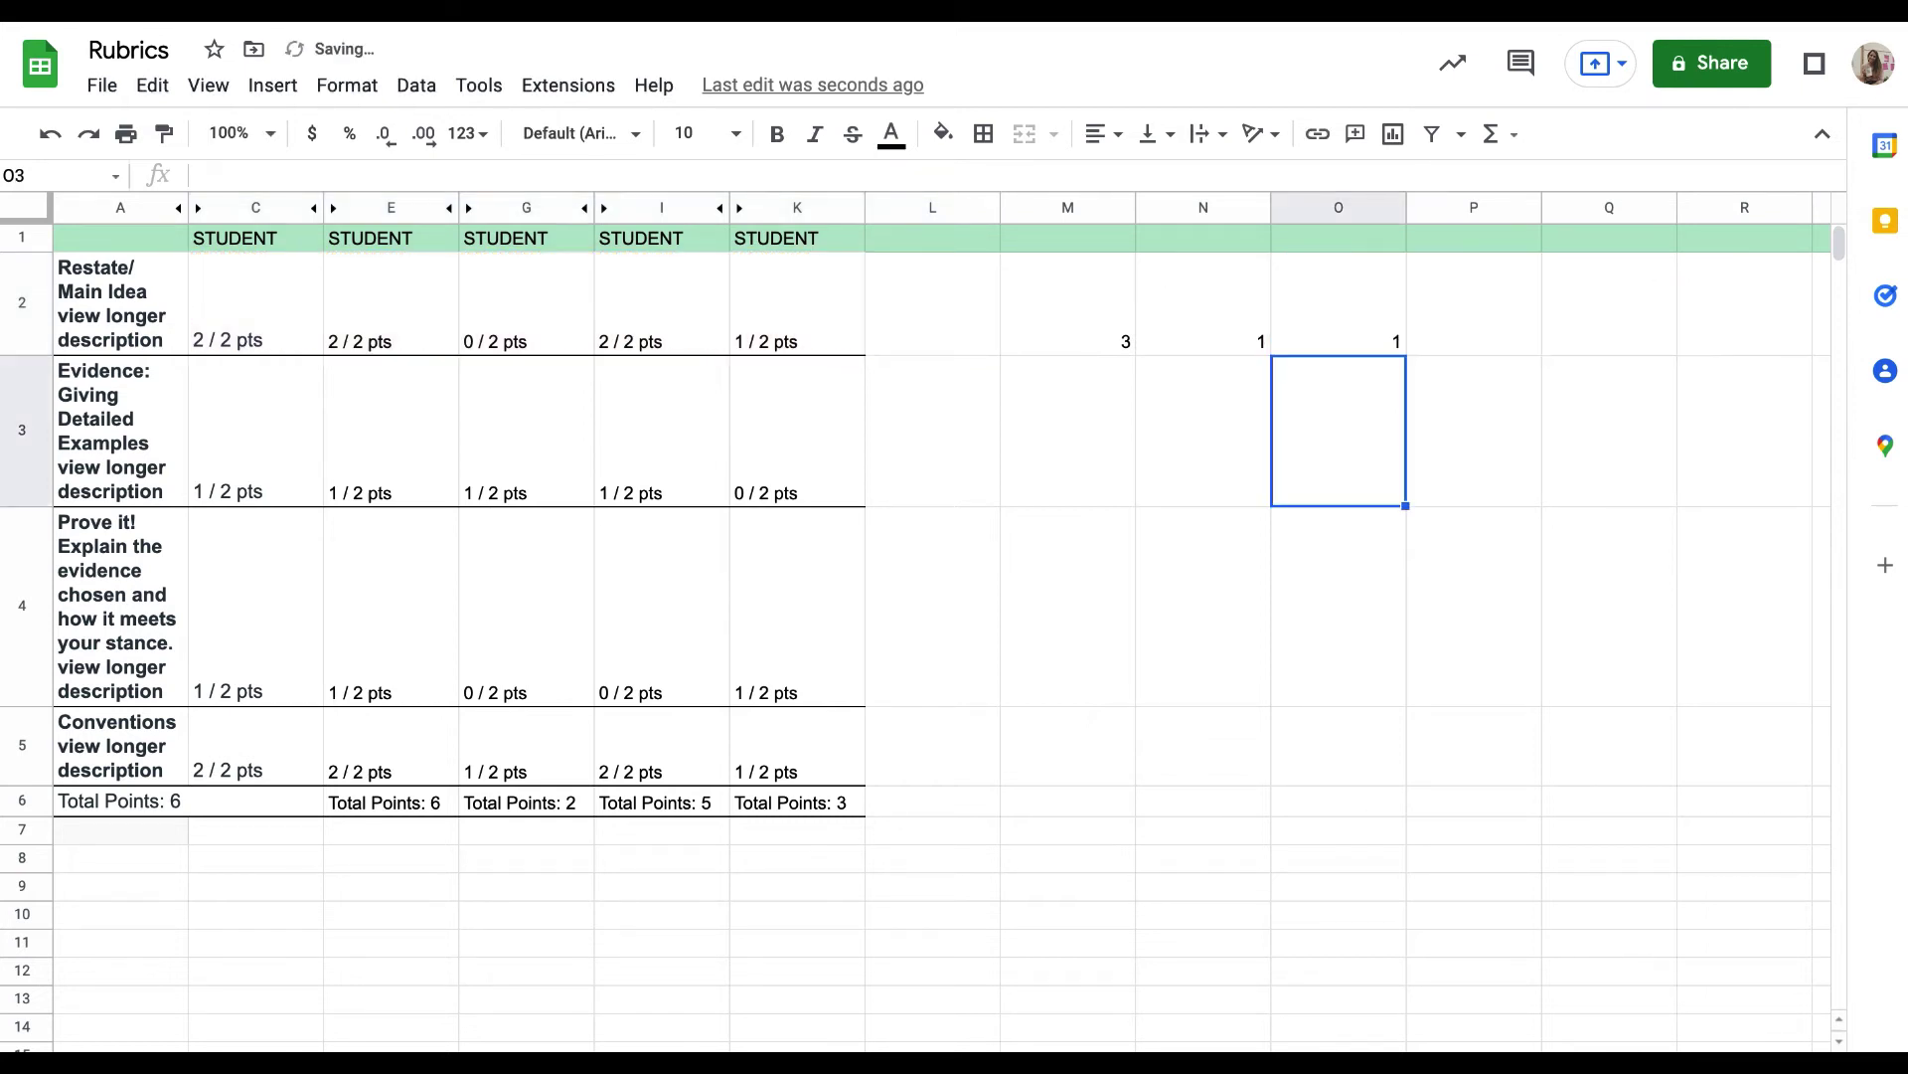
Copy the M2:O2 tallies into rows 3, 4 and 5, then check the M2 formula
drag(1035, 344, 1309, 316)
key(ctrl+c)
click(1058, 447)
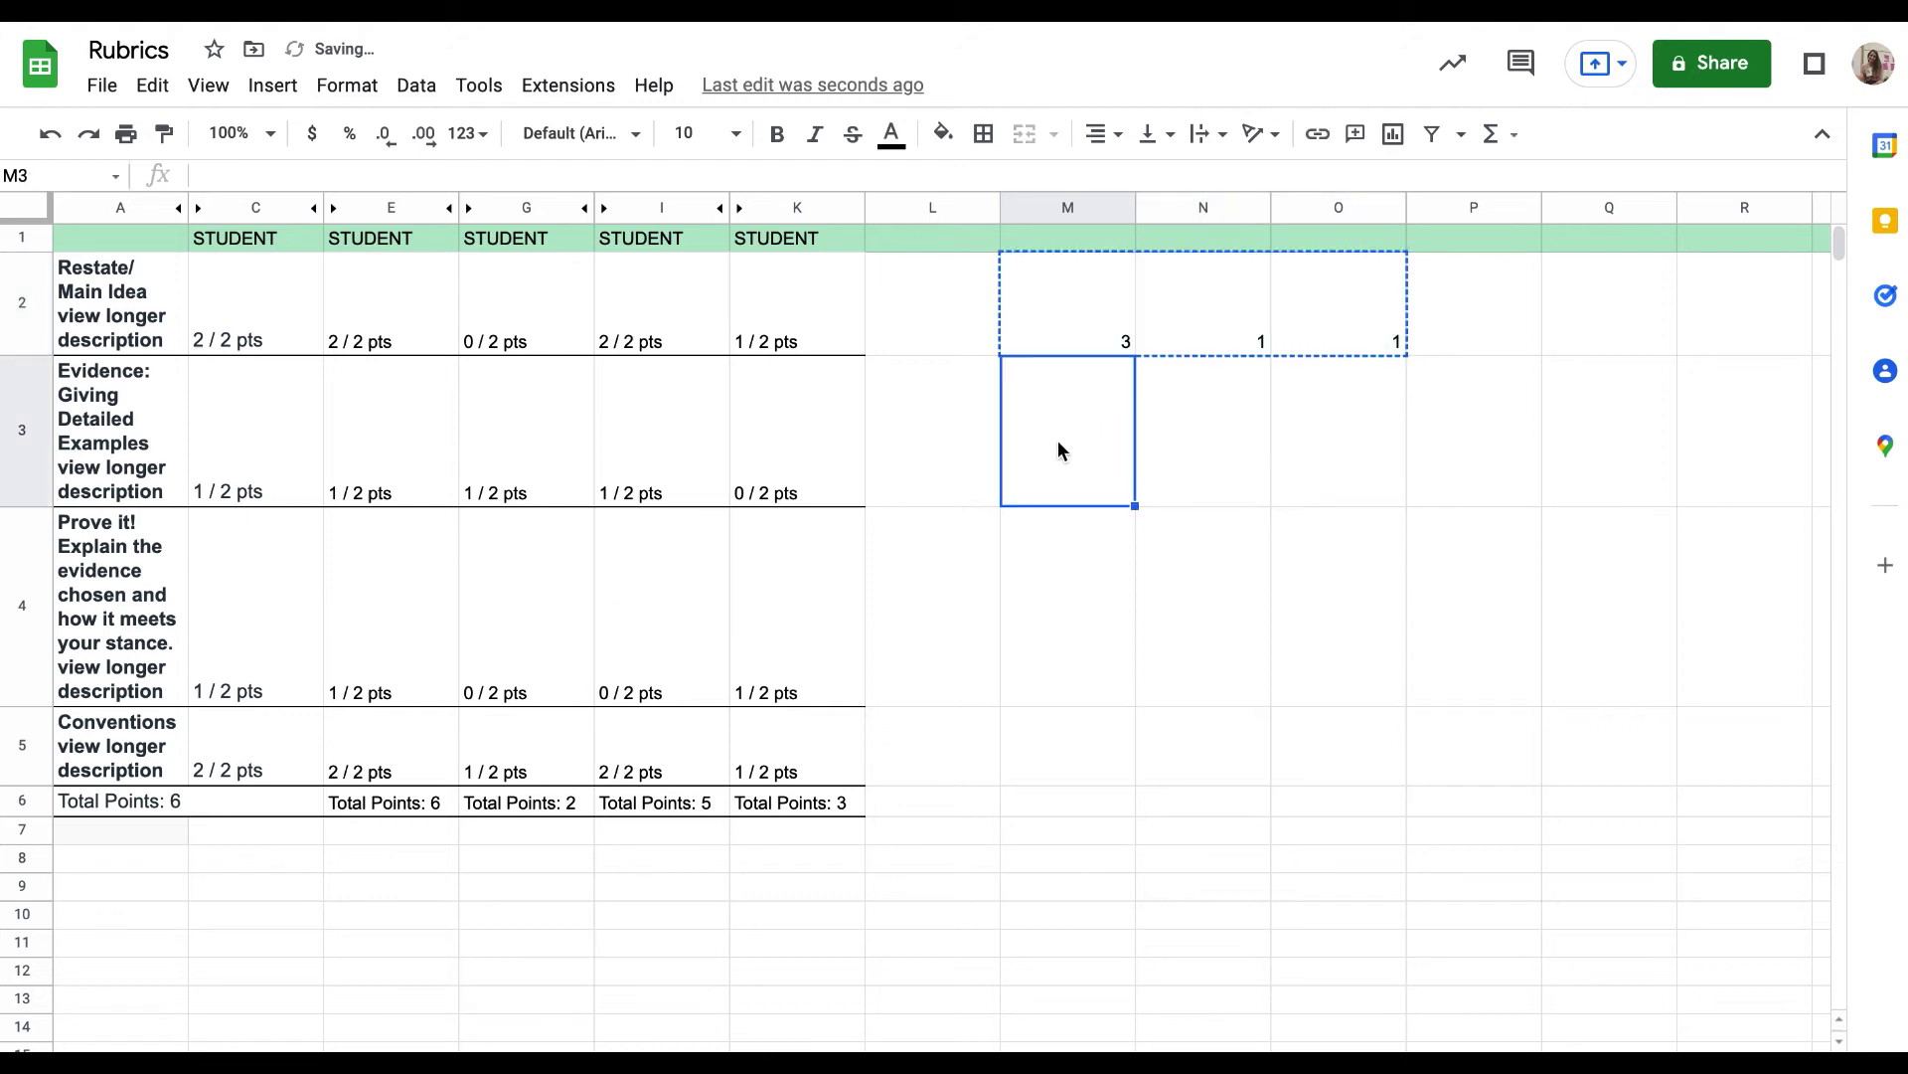
key(ctrl+v)
click(1089, 572)
key(ctrl+v)
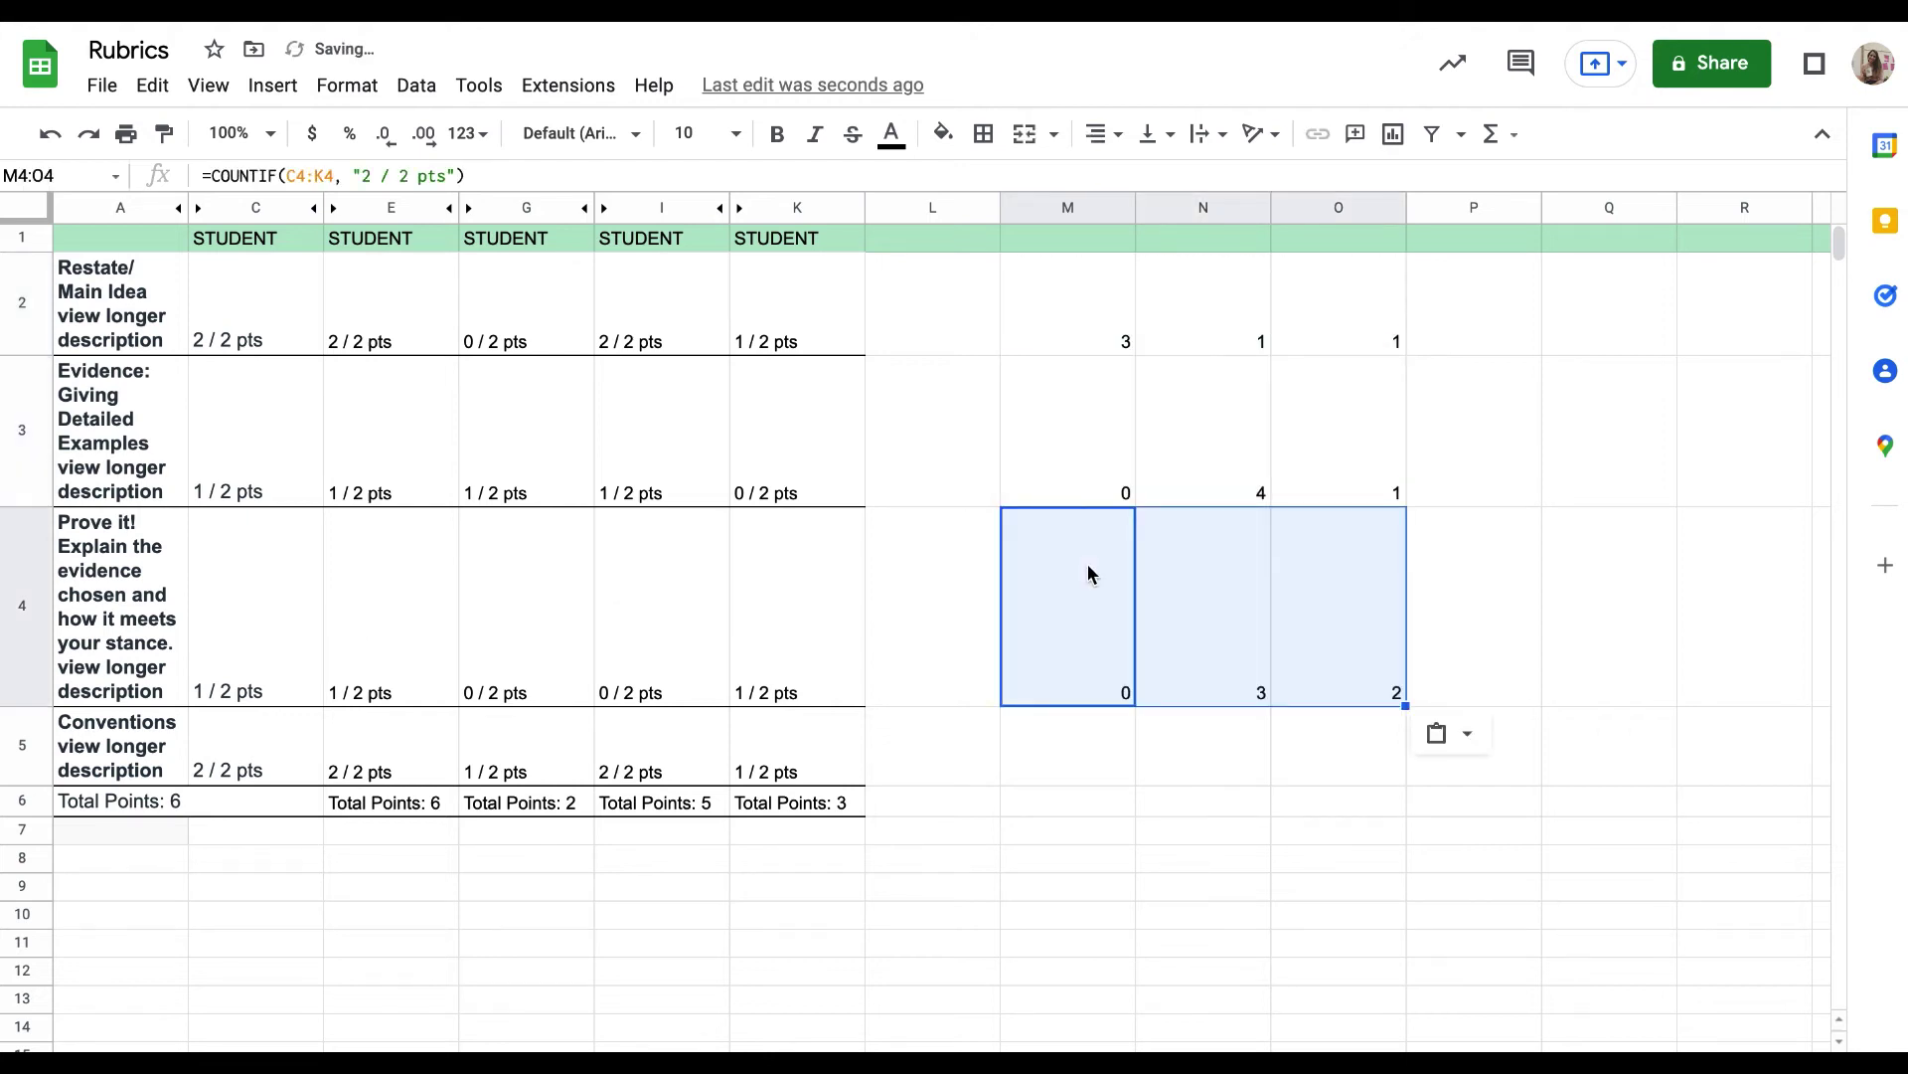
click(1091, 729)
key(ctrl+v)
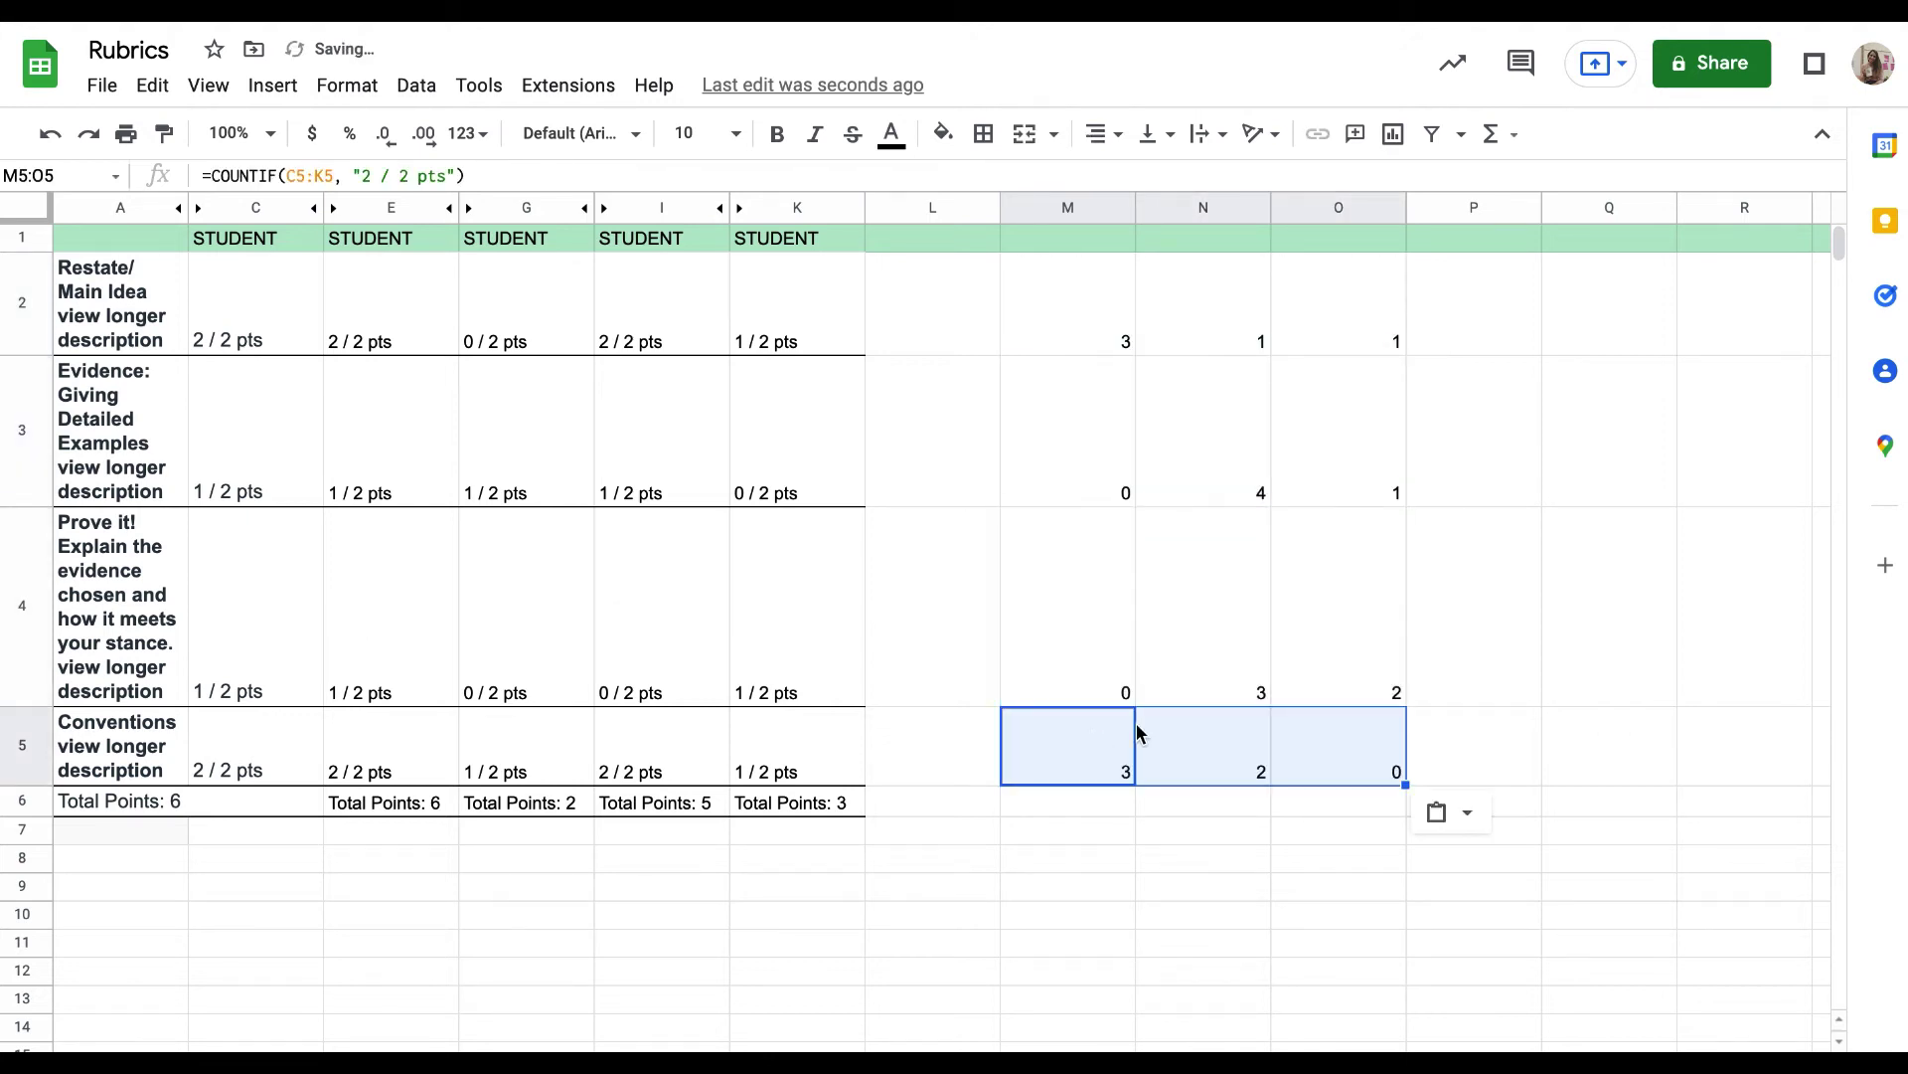
click(1086, 312)
click(1071, 243)
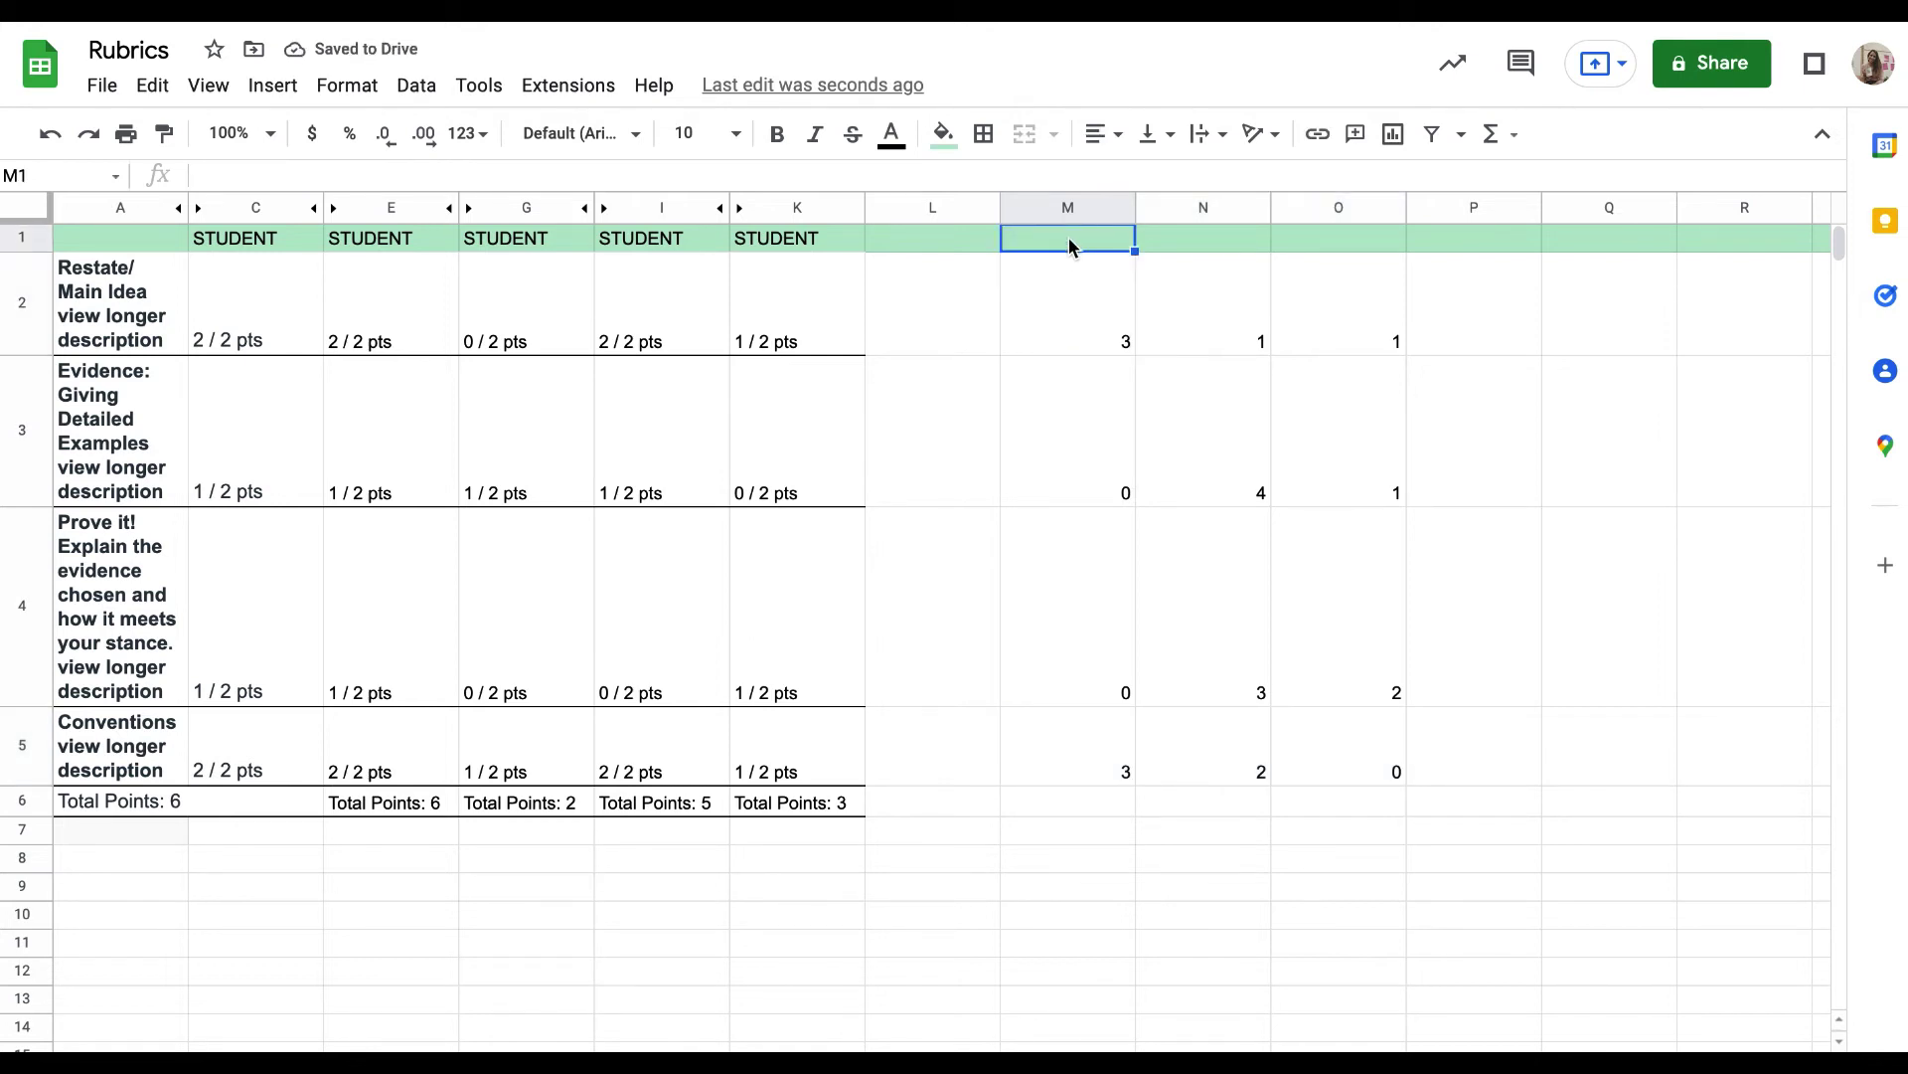
click(1113, 311)
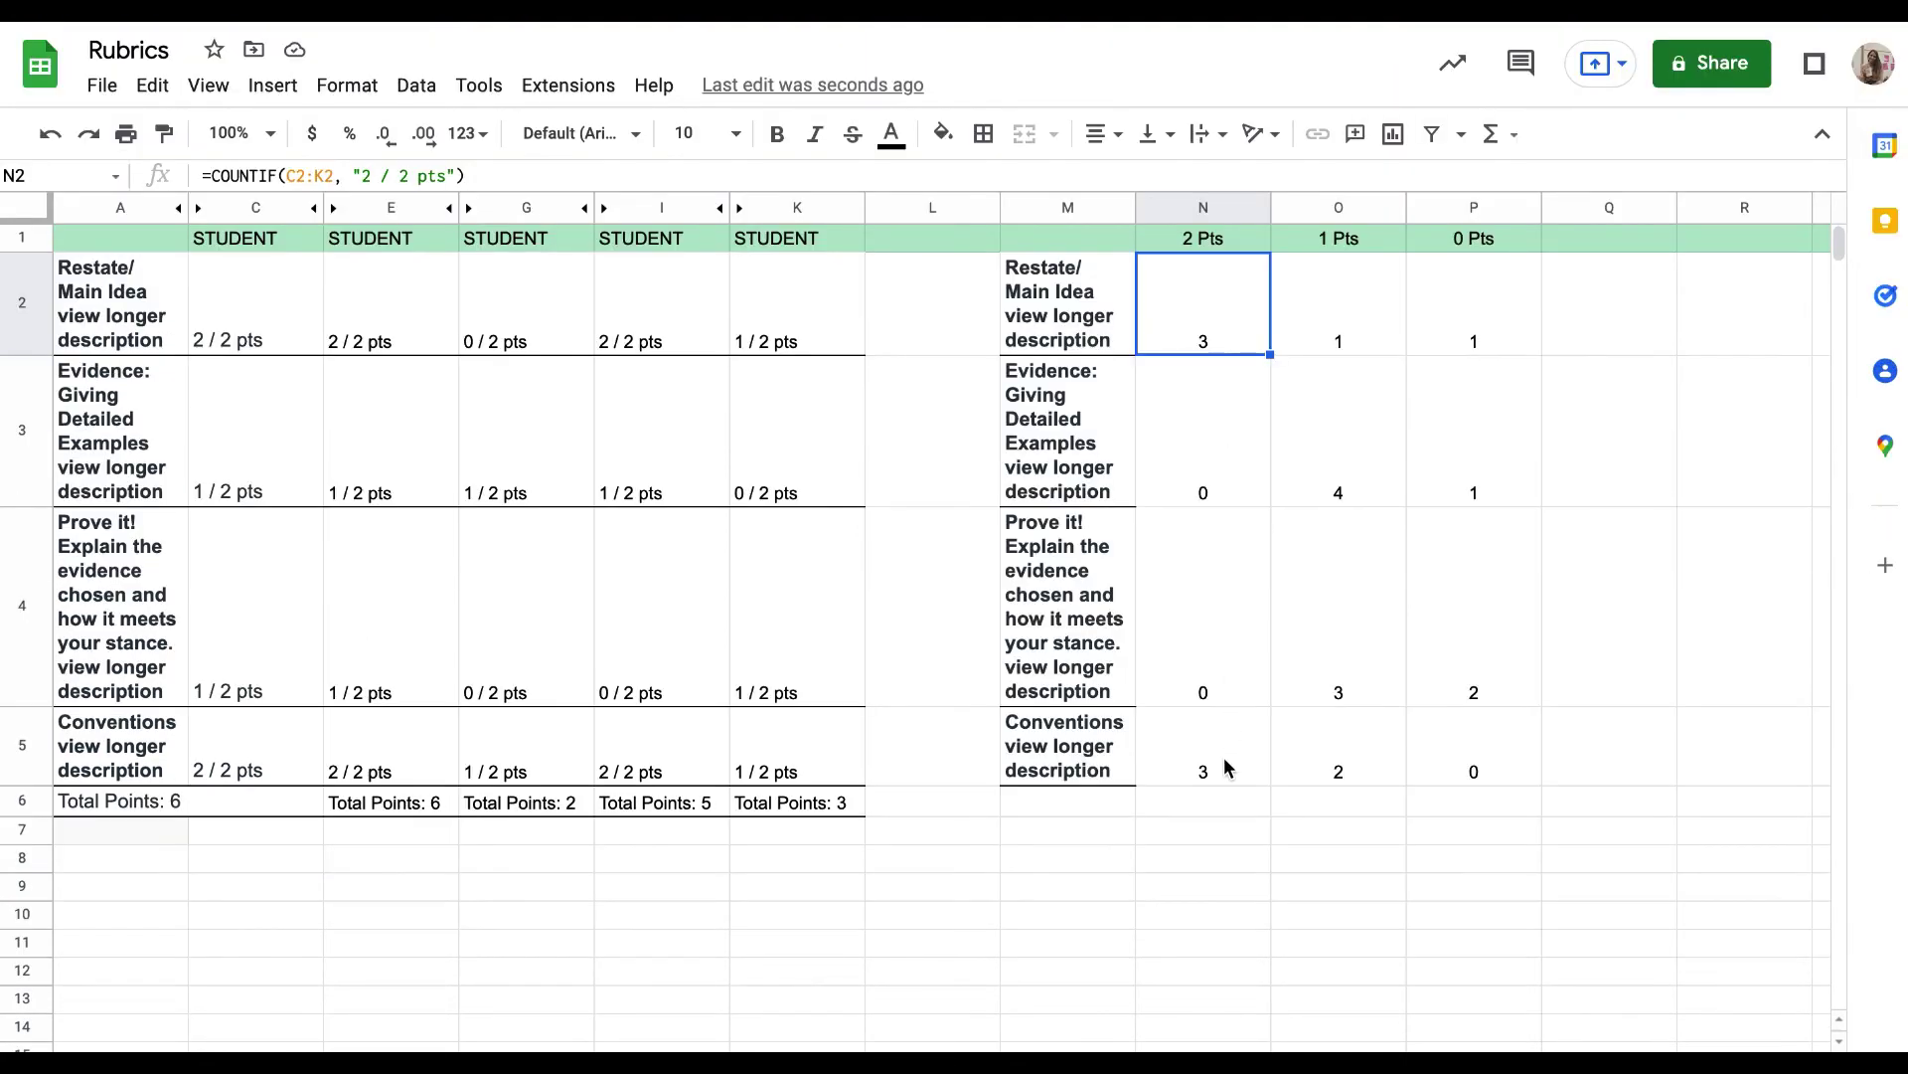
Fill the 2-point tallies N2:N5 bright green
shift+click(1224, 765)
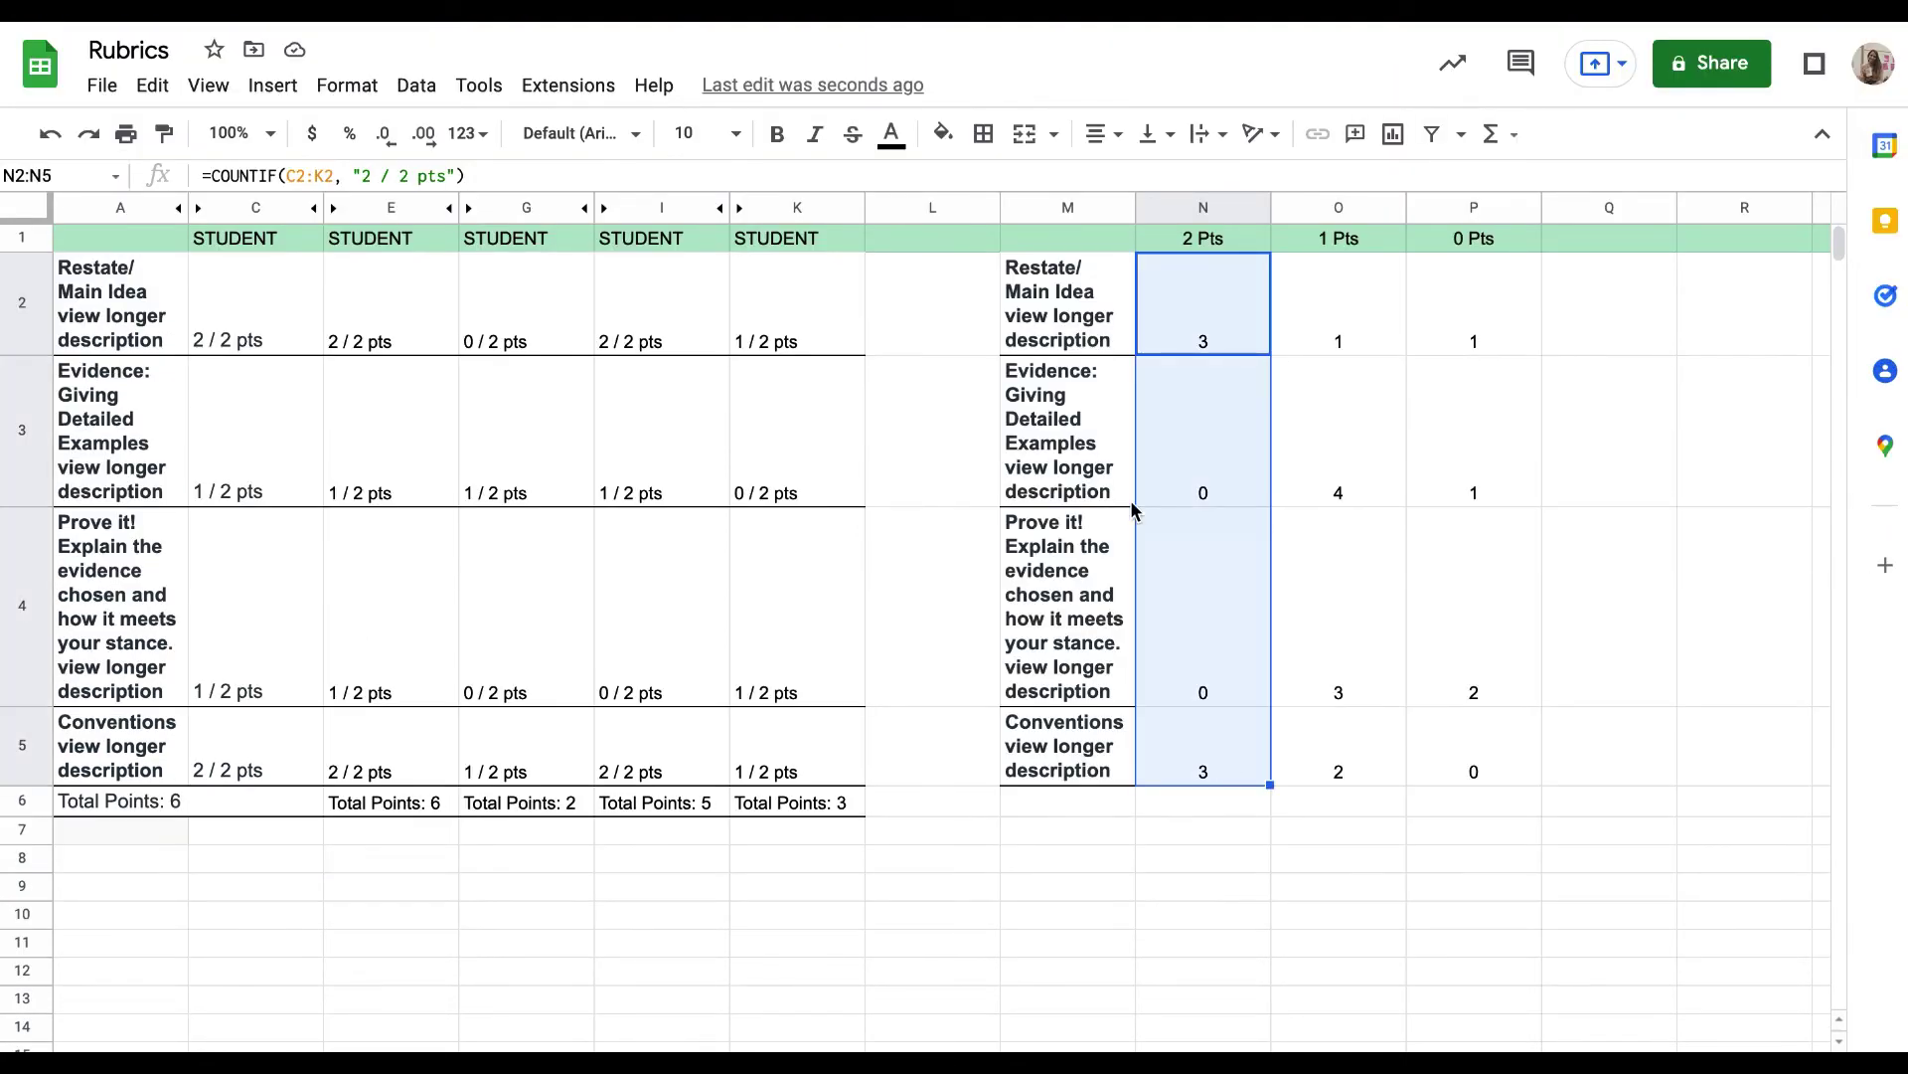
click(944, 134)
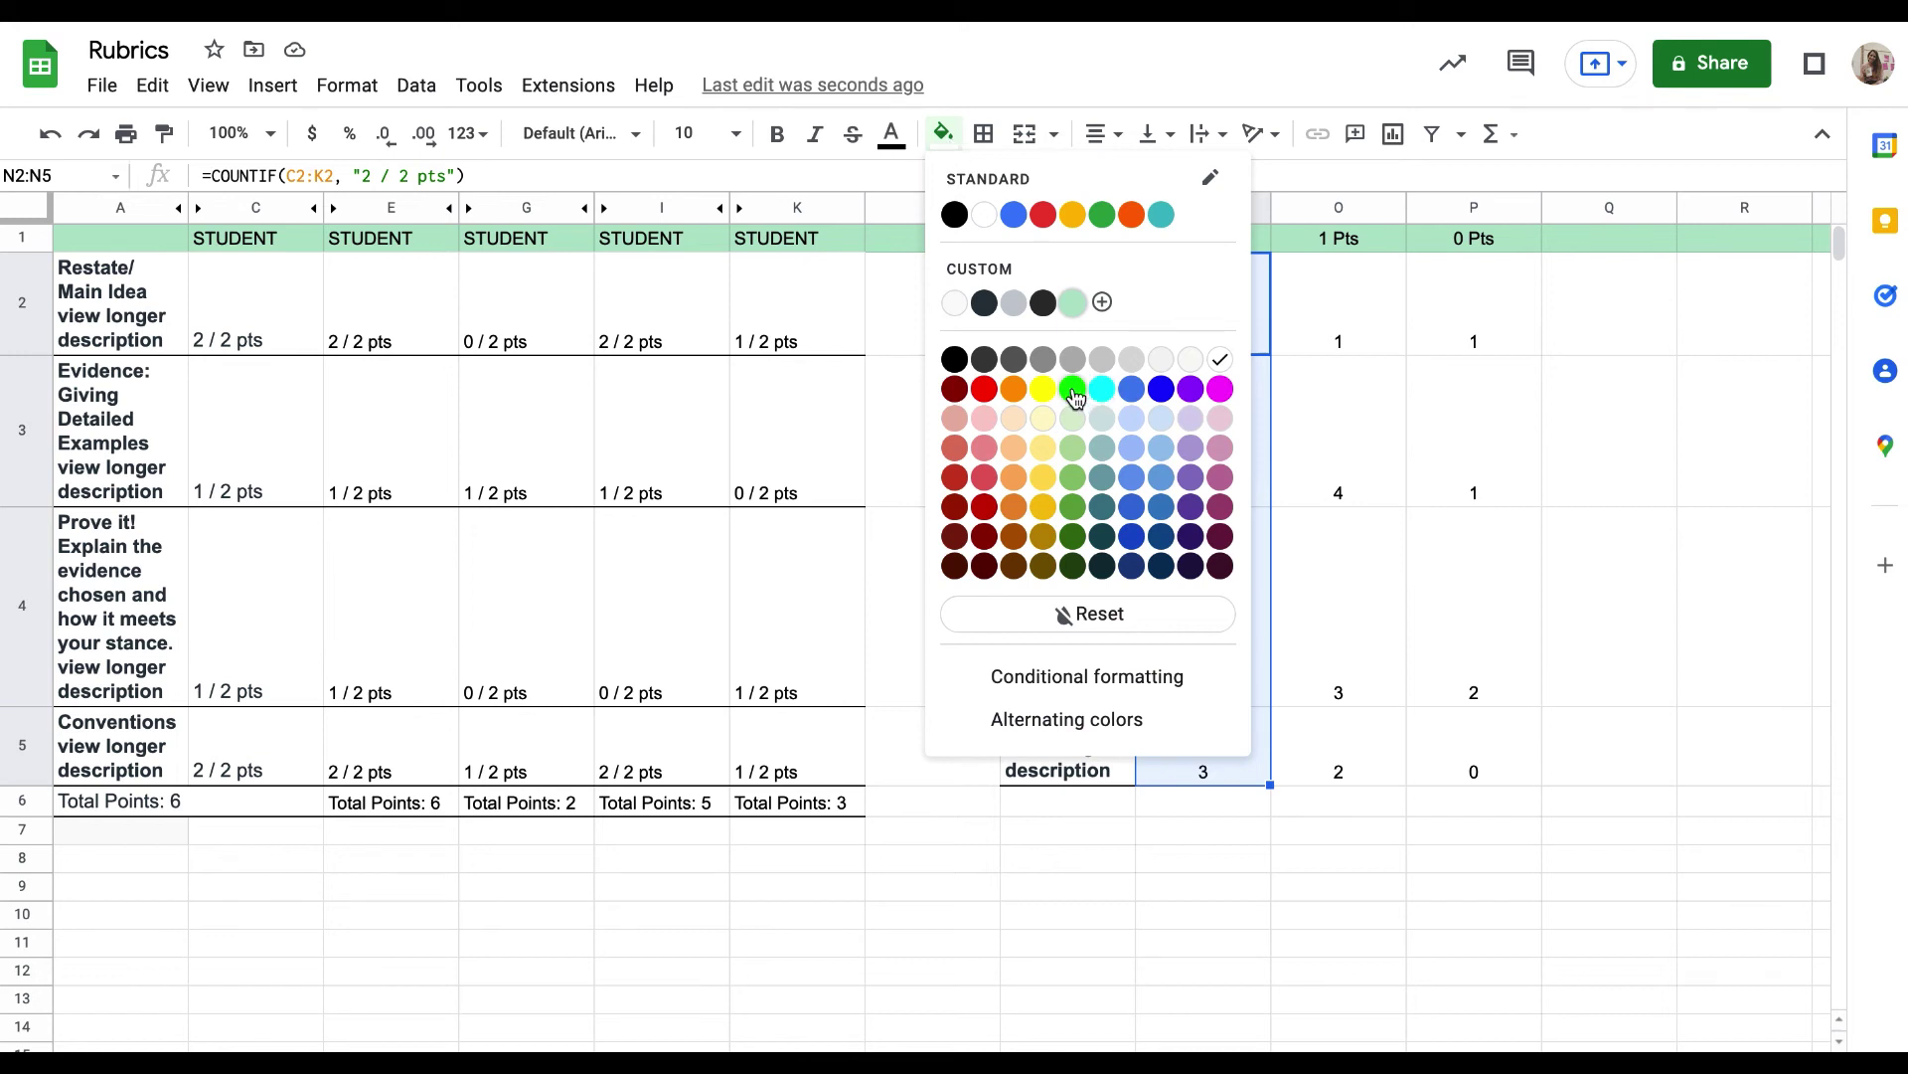
click(1072, 388)
Fill the 1-point tallies O2:O5 bright yellow
click(1318, 337)
shift+click(1364, 785)
click(944, 133)
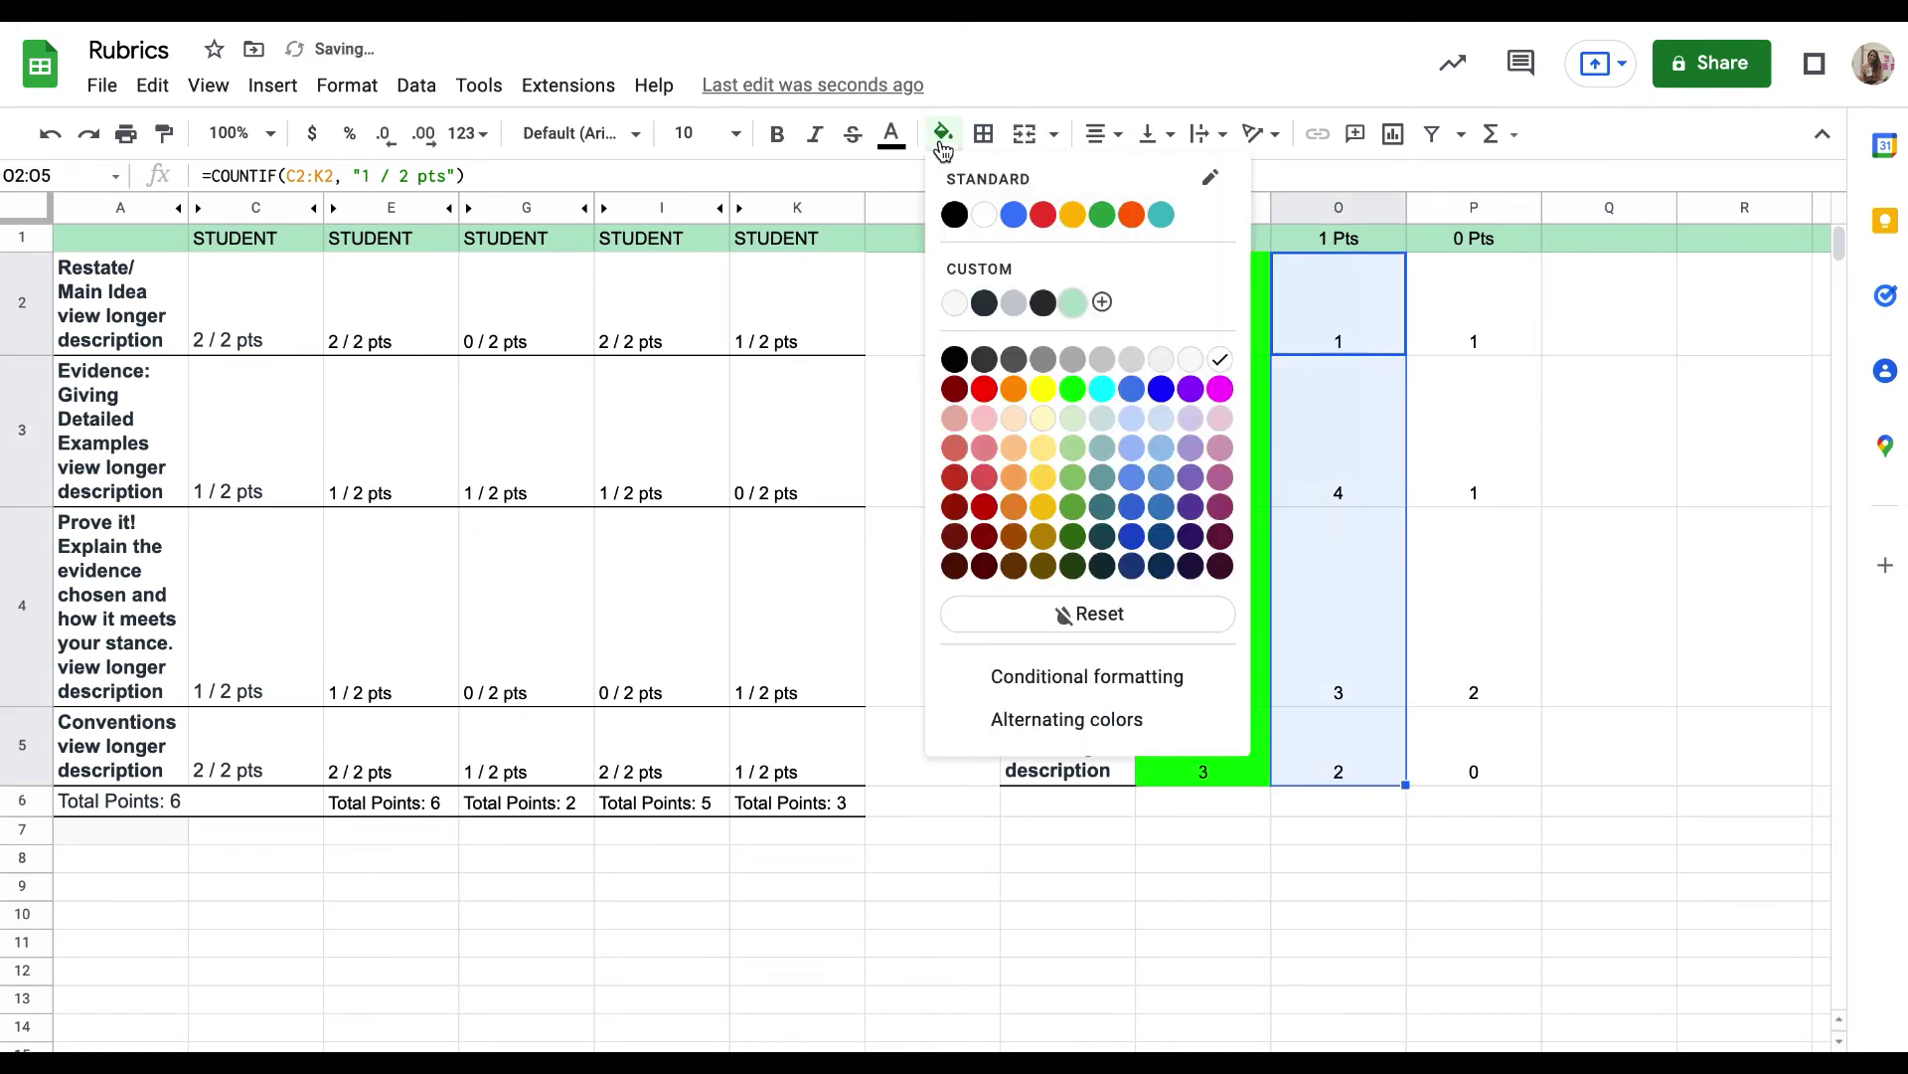
click(1044, 419)
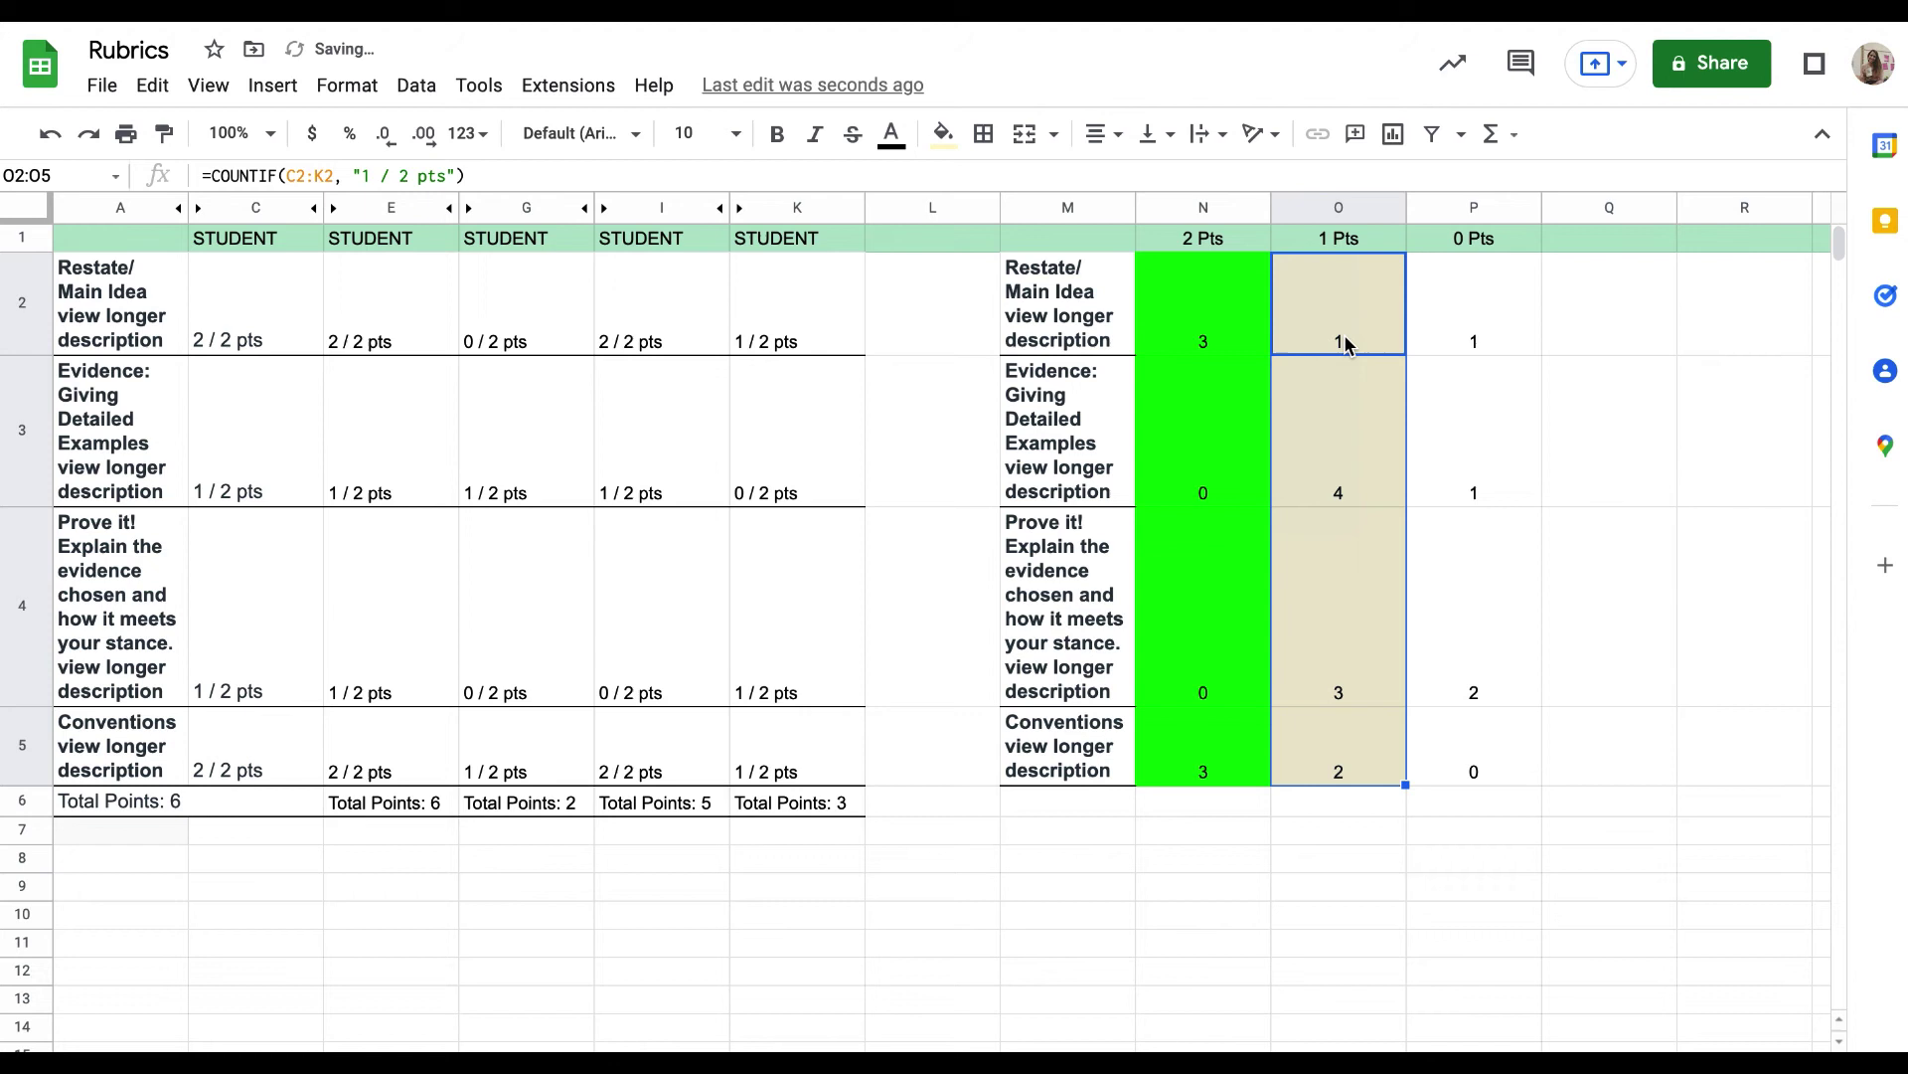
click(943, 133)
click(1048, 409)
Fill the 0-point tallies P2:P5 red
click(1442, 328)
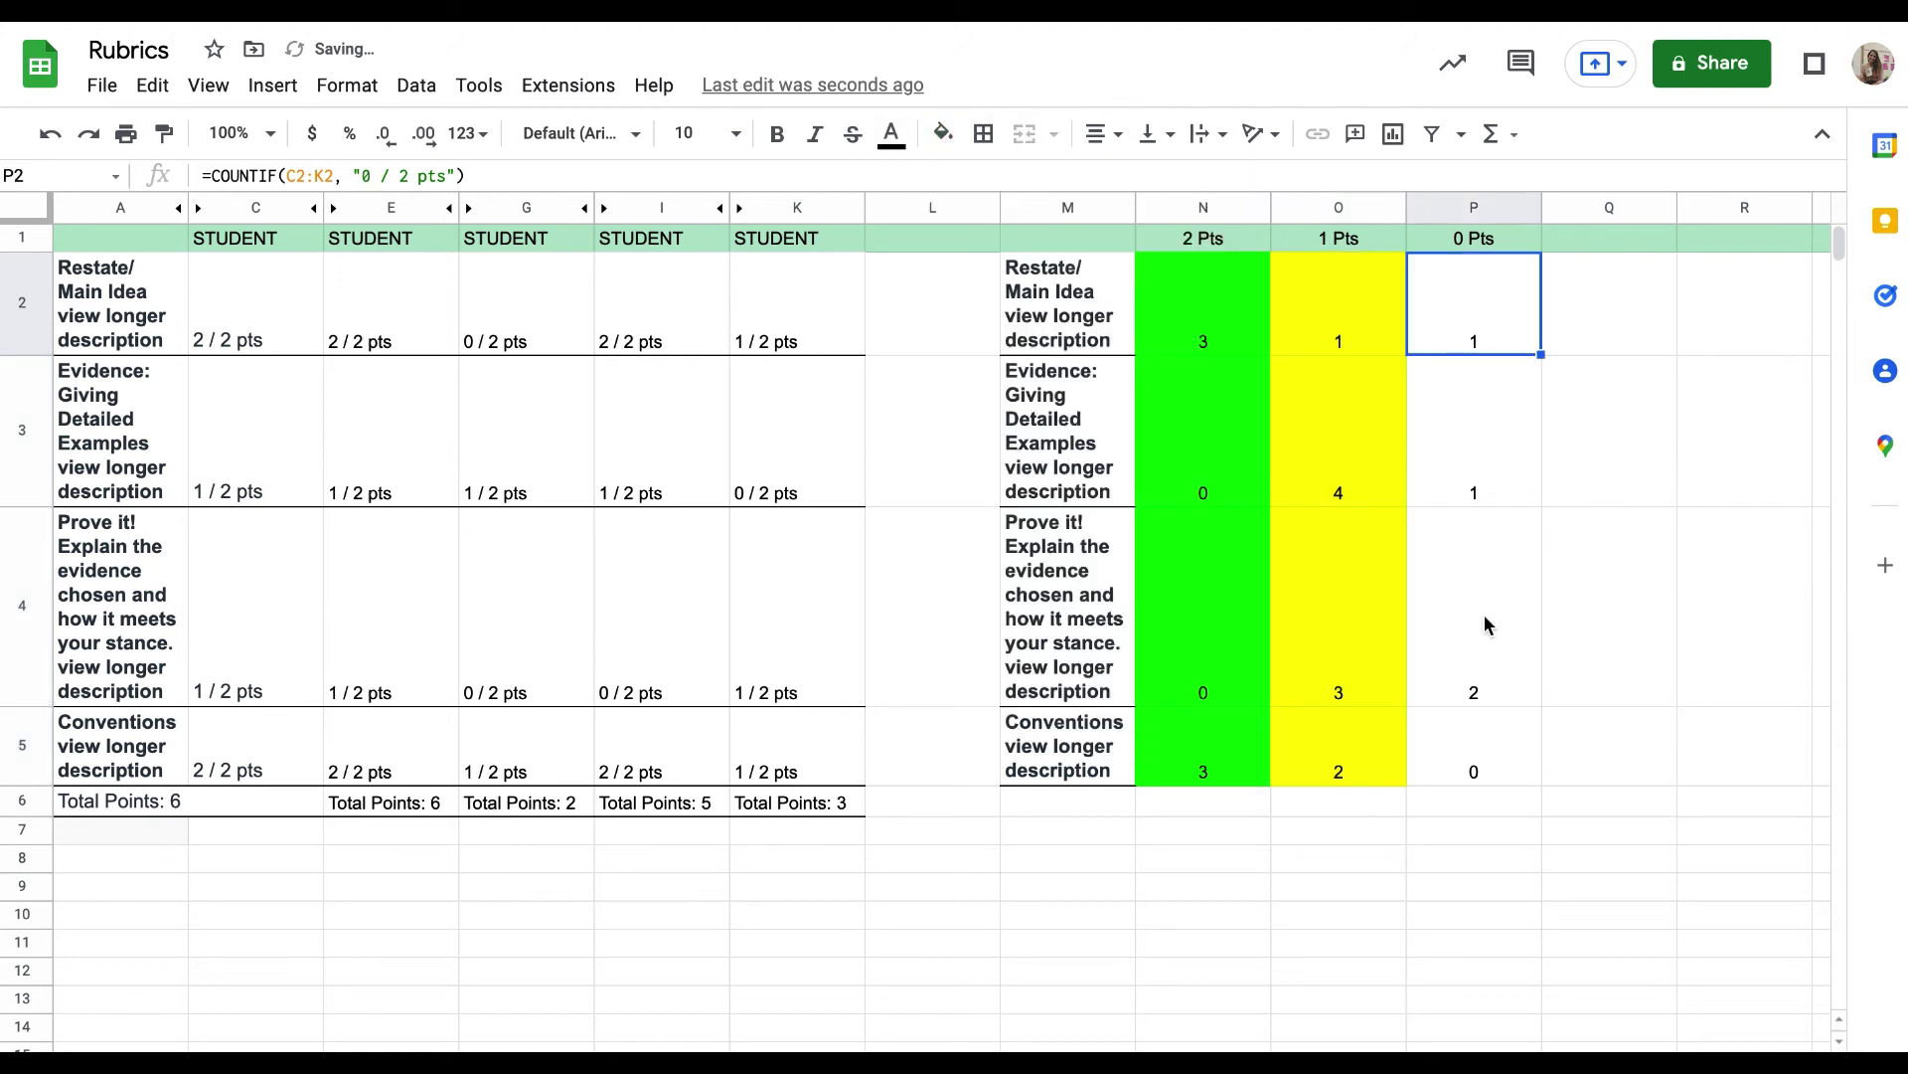
shift+click(1508, 736)
click(943, 133)
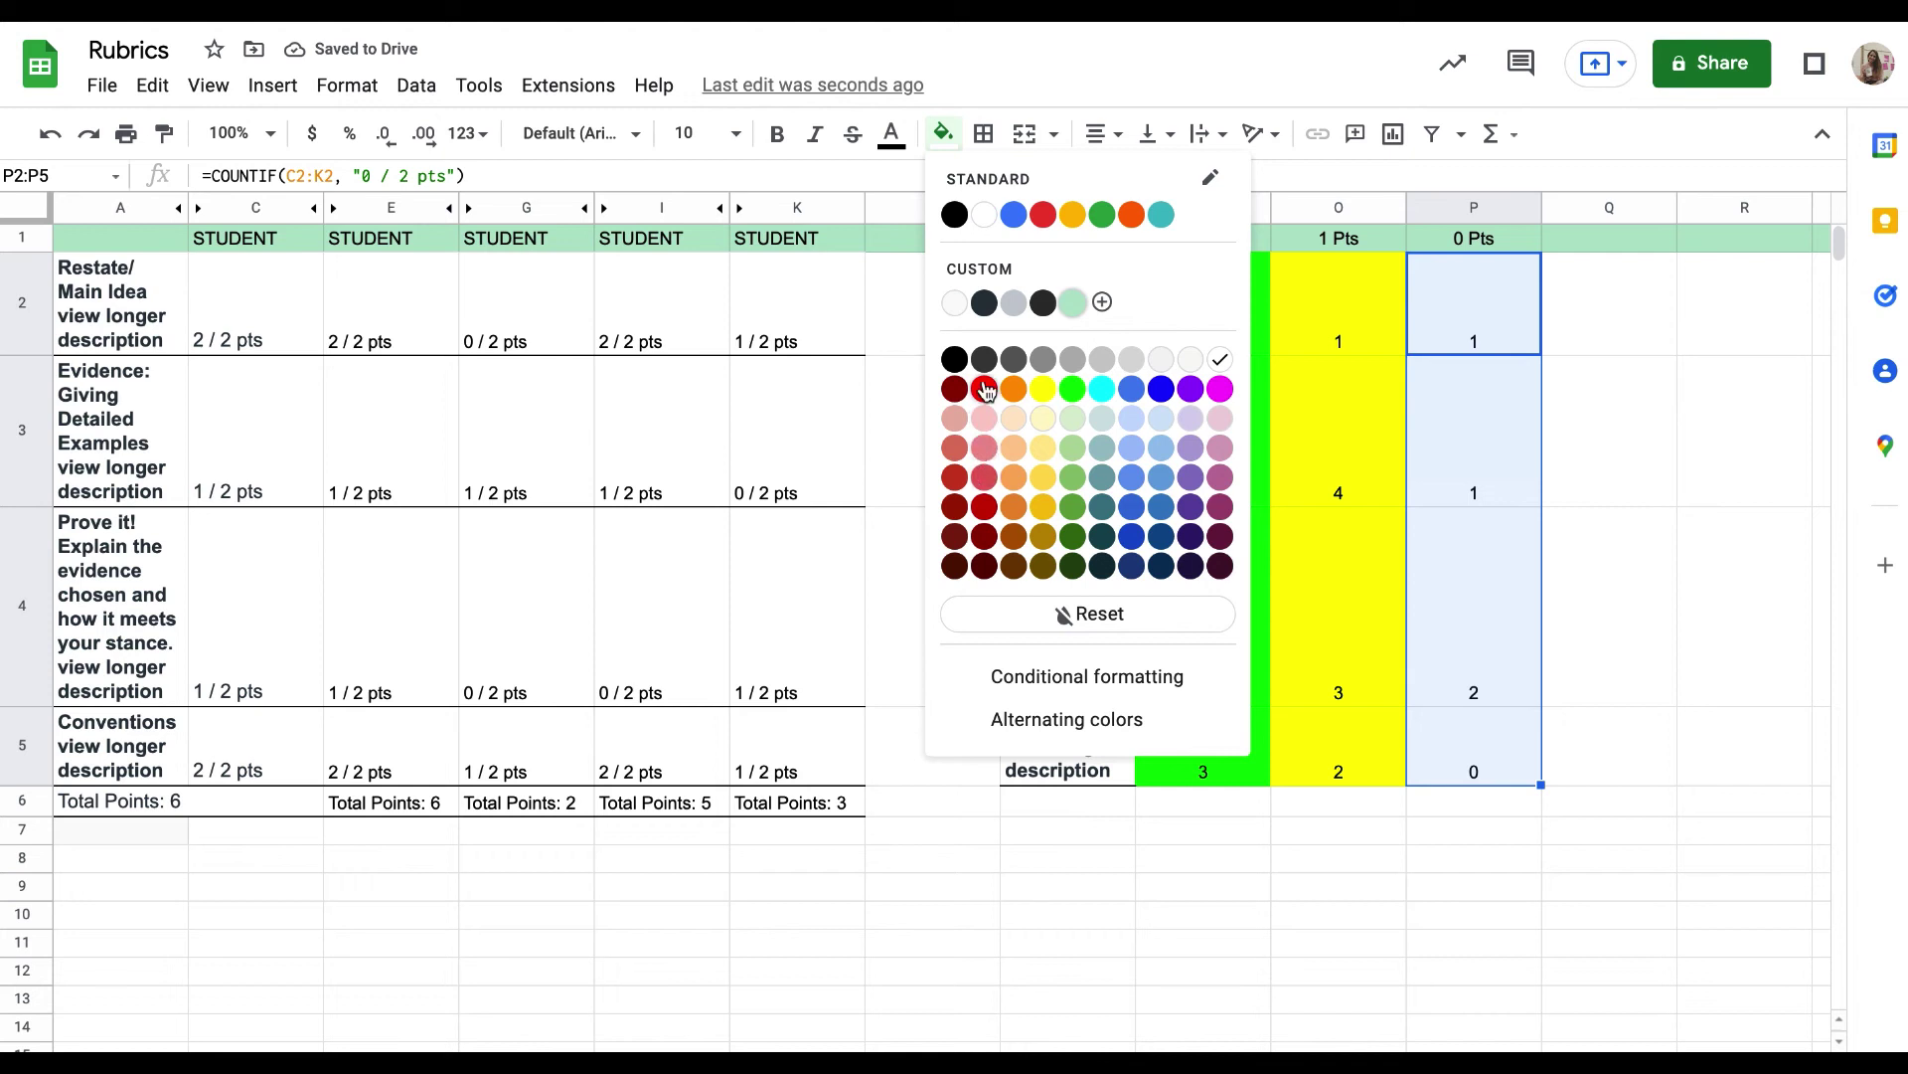
click(985, 388)
click(1714, 589)
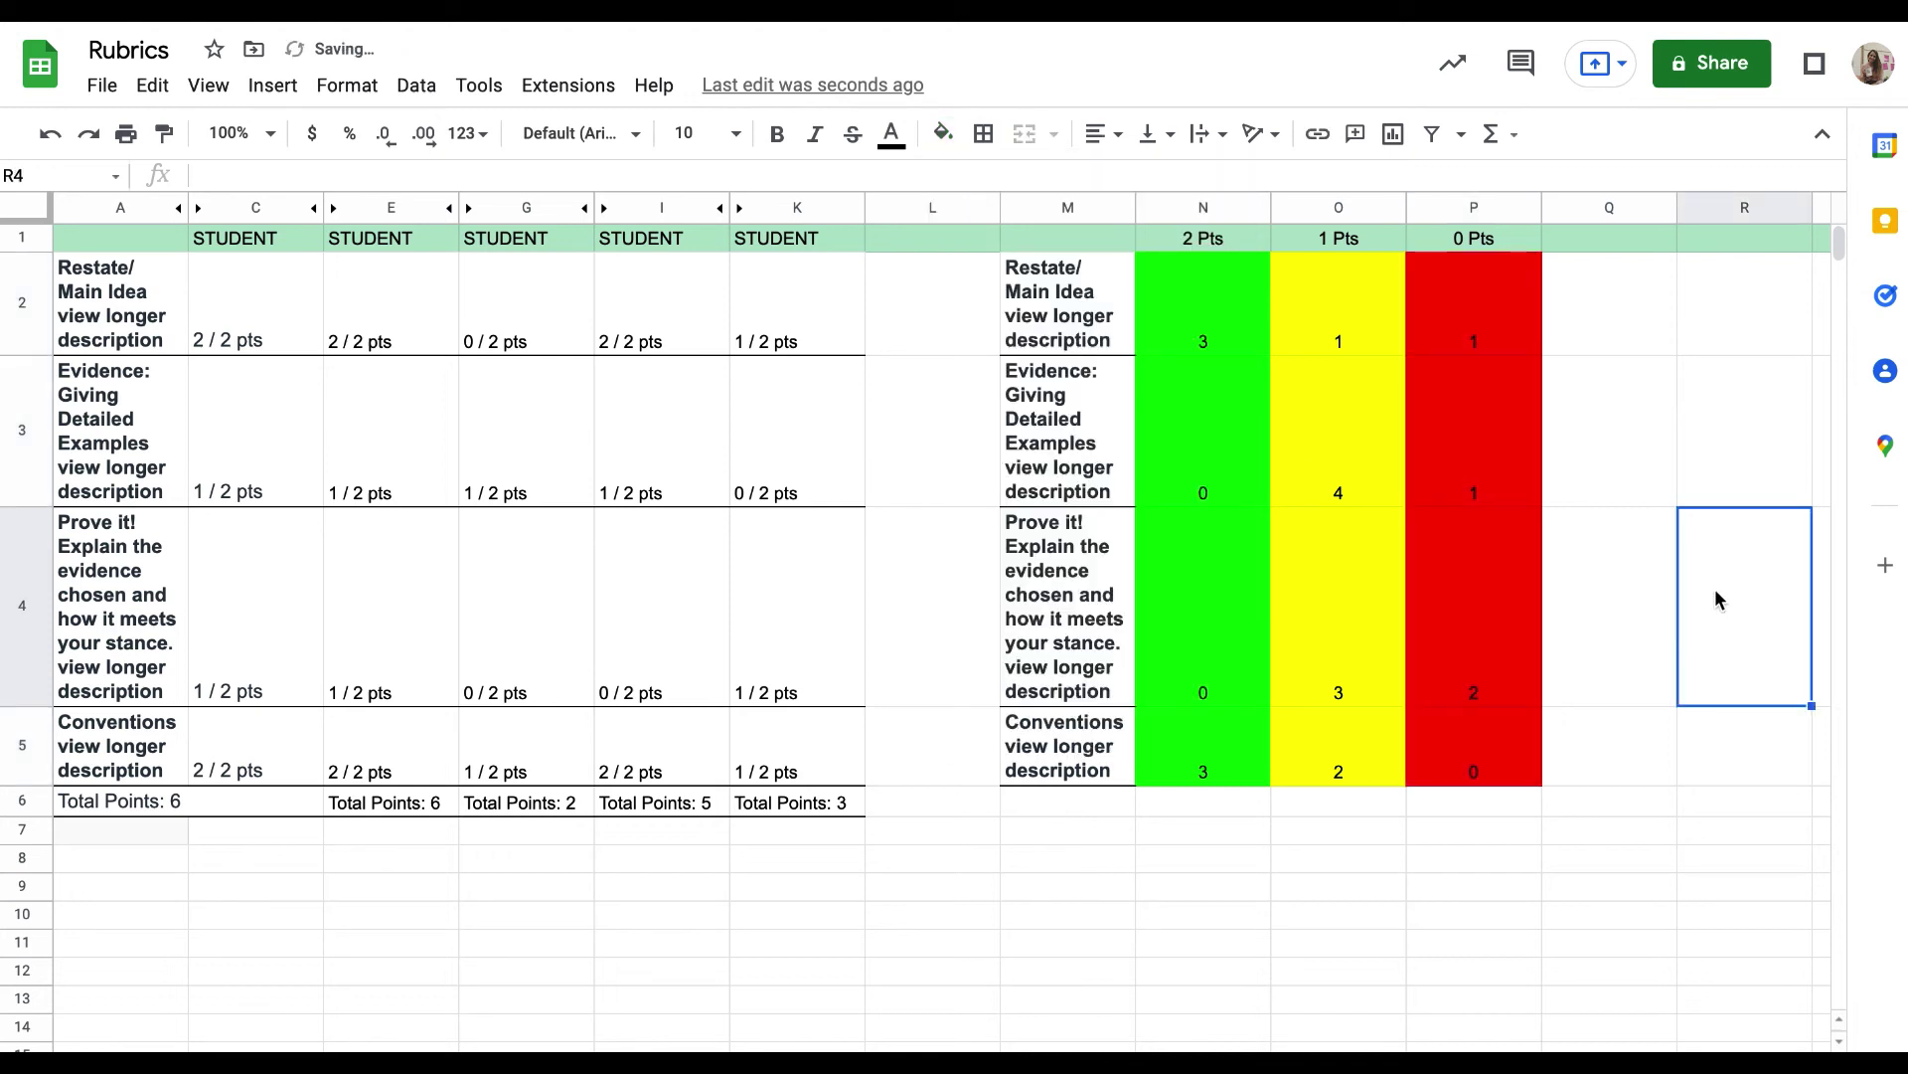